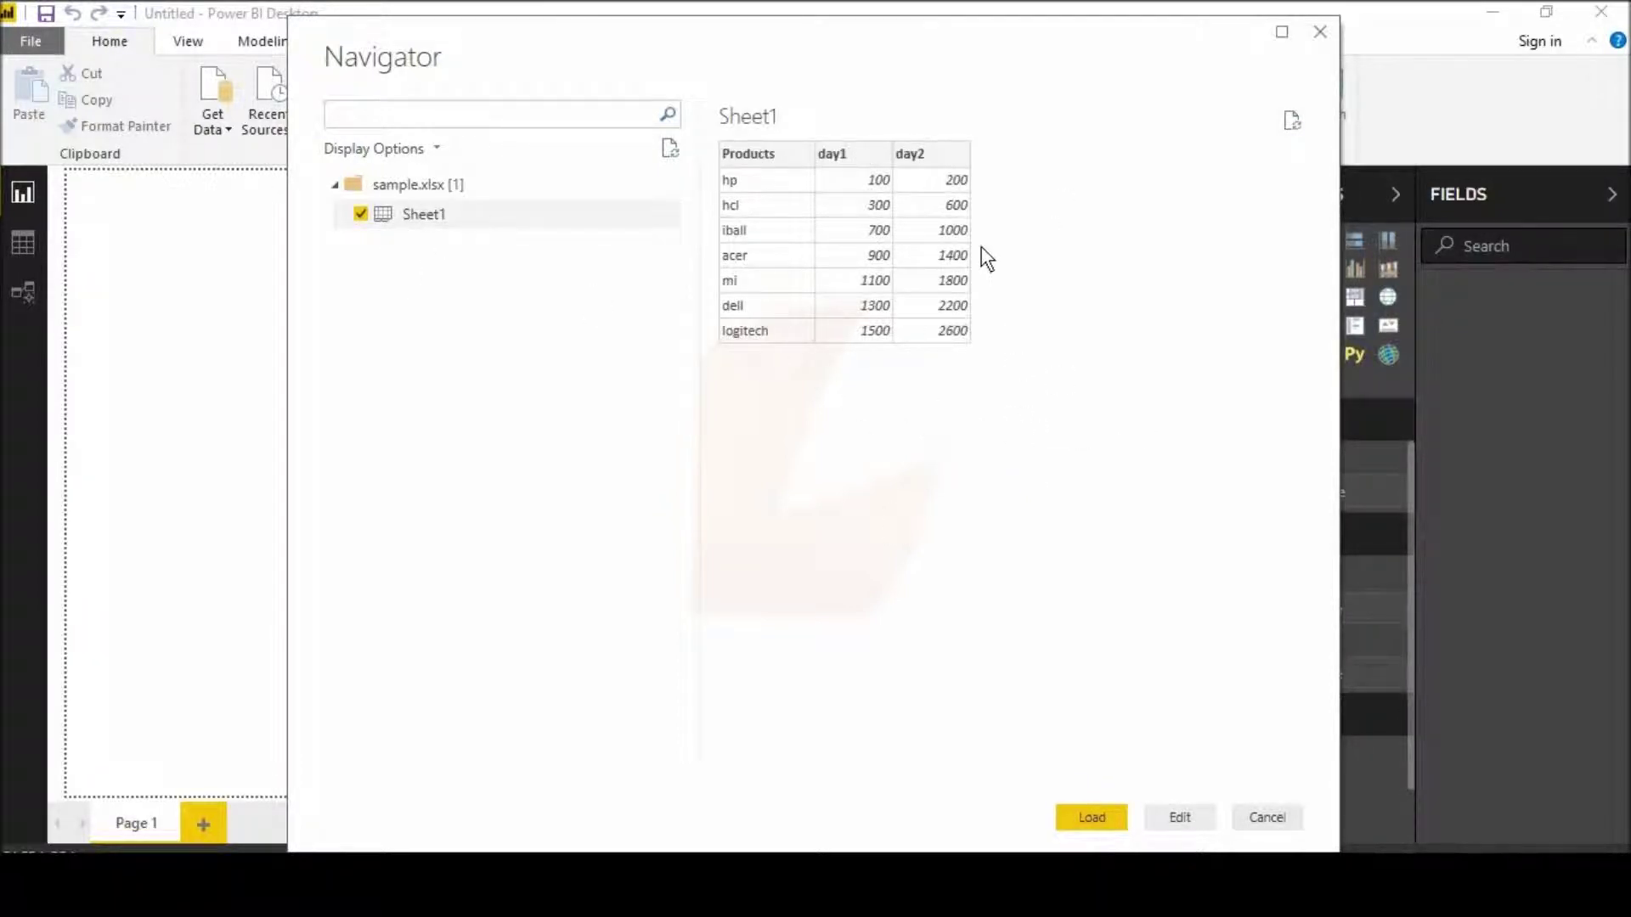
Step: Load Sheet1 and add a stacked column chart about 1039 by 559 with Products on the axis and day1 and day2 as values
click(1087, 817)
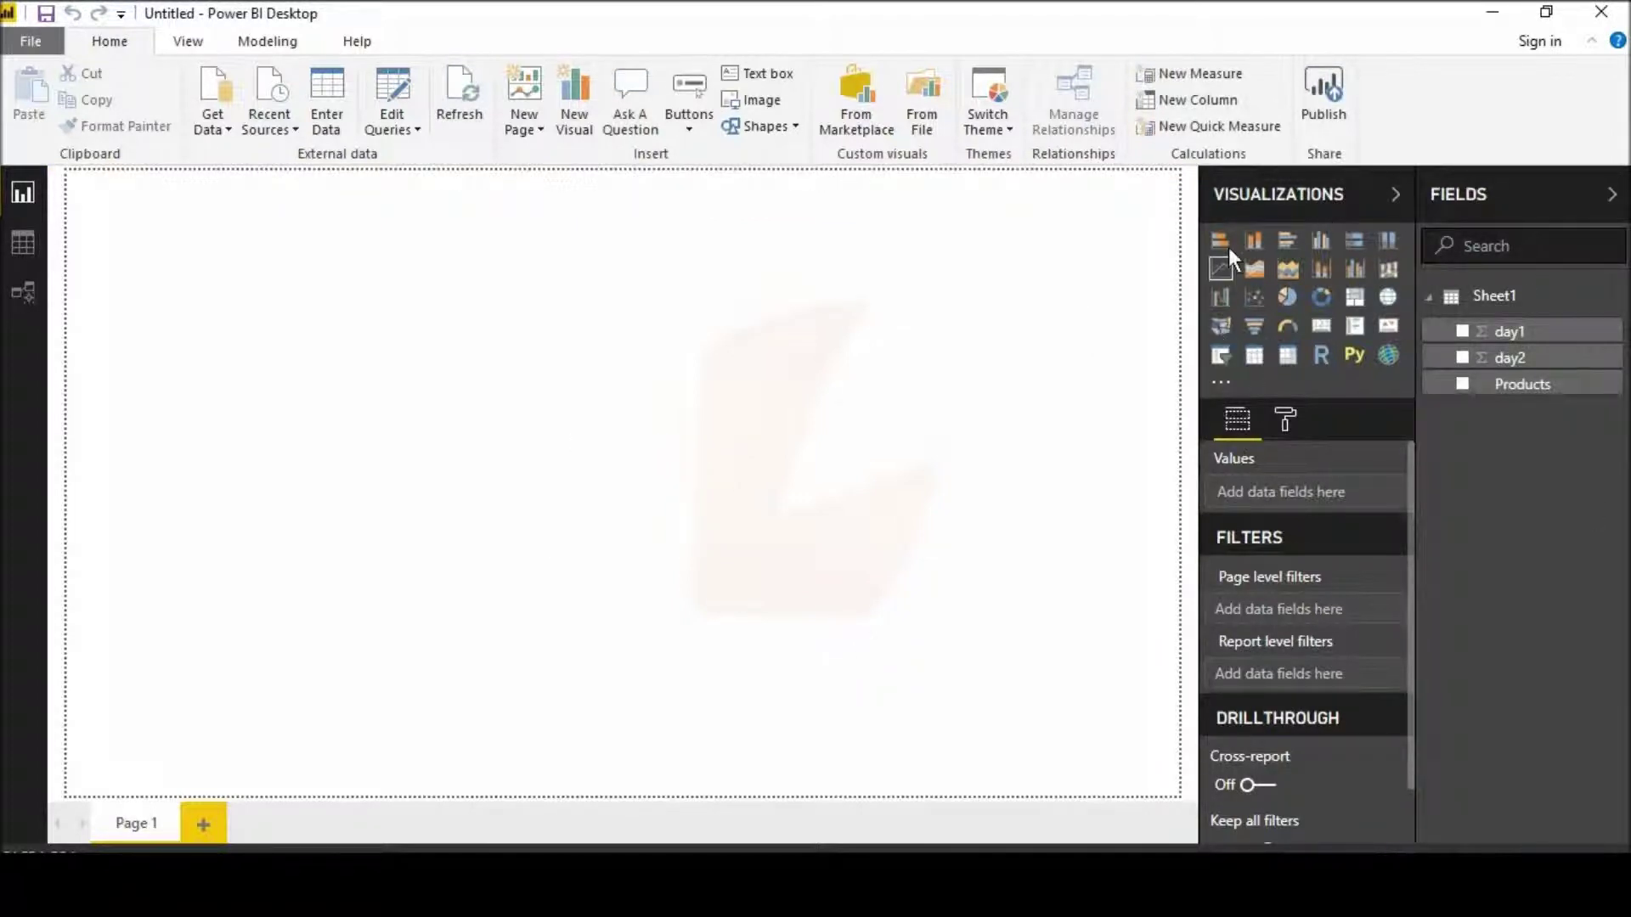
click(1253, 240)
drag(312, 375, 1070, 727)
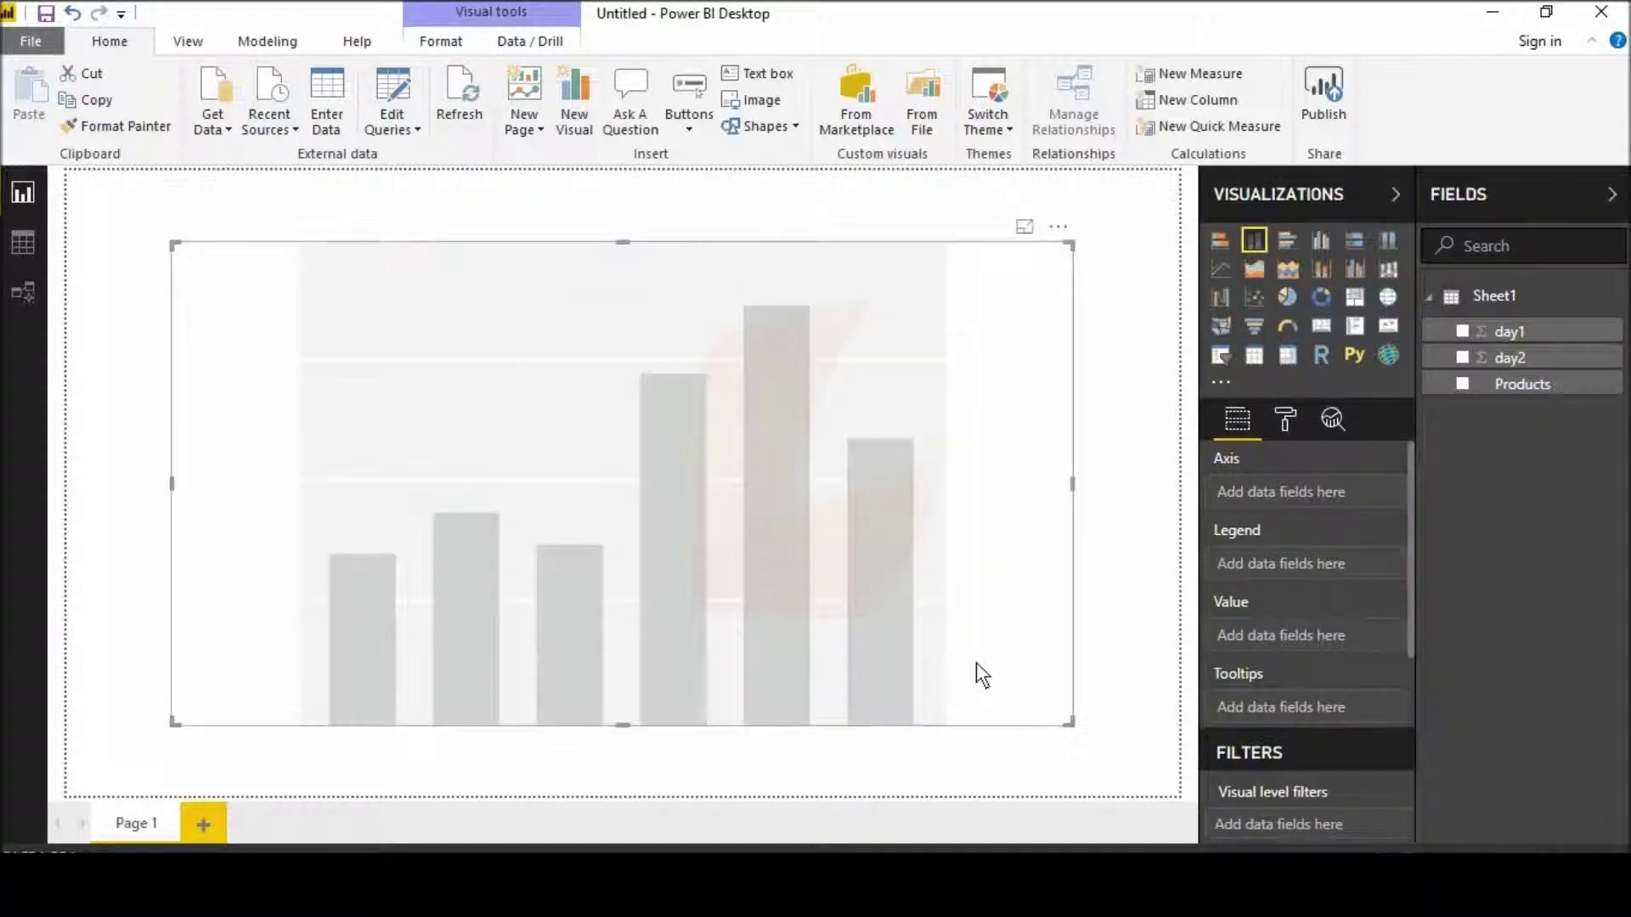
click(1462, 384)
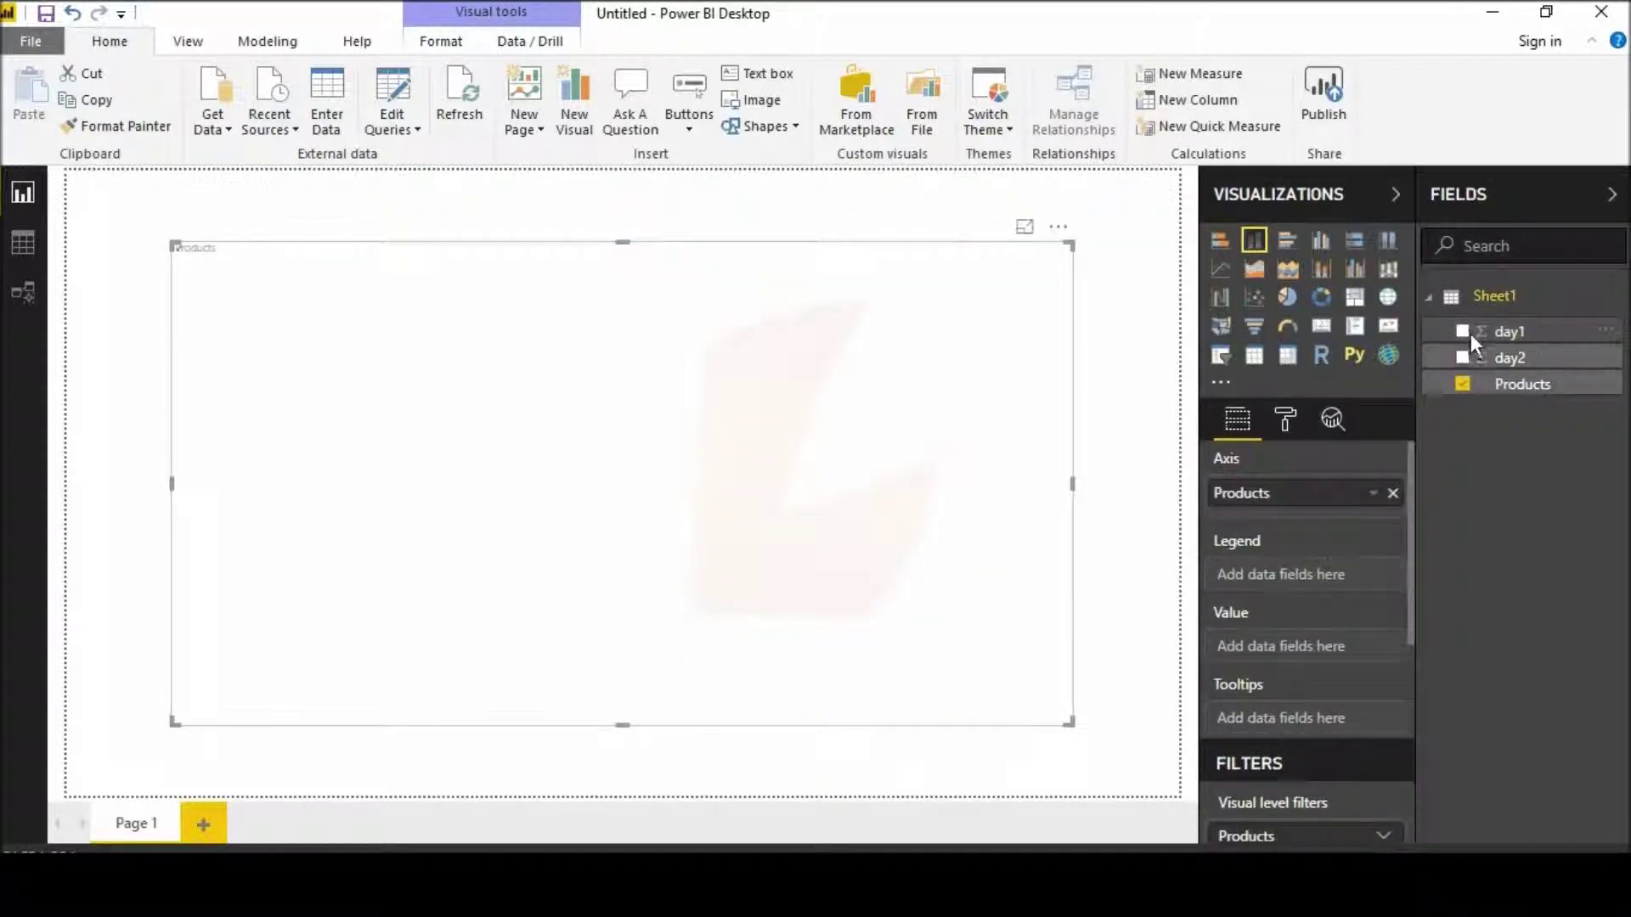
click(1462, 331)
click(1461, 357)
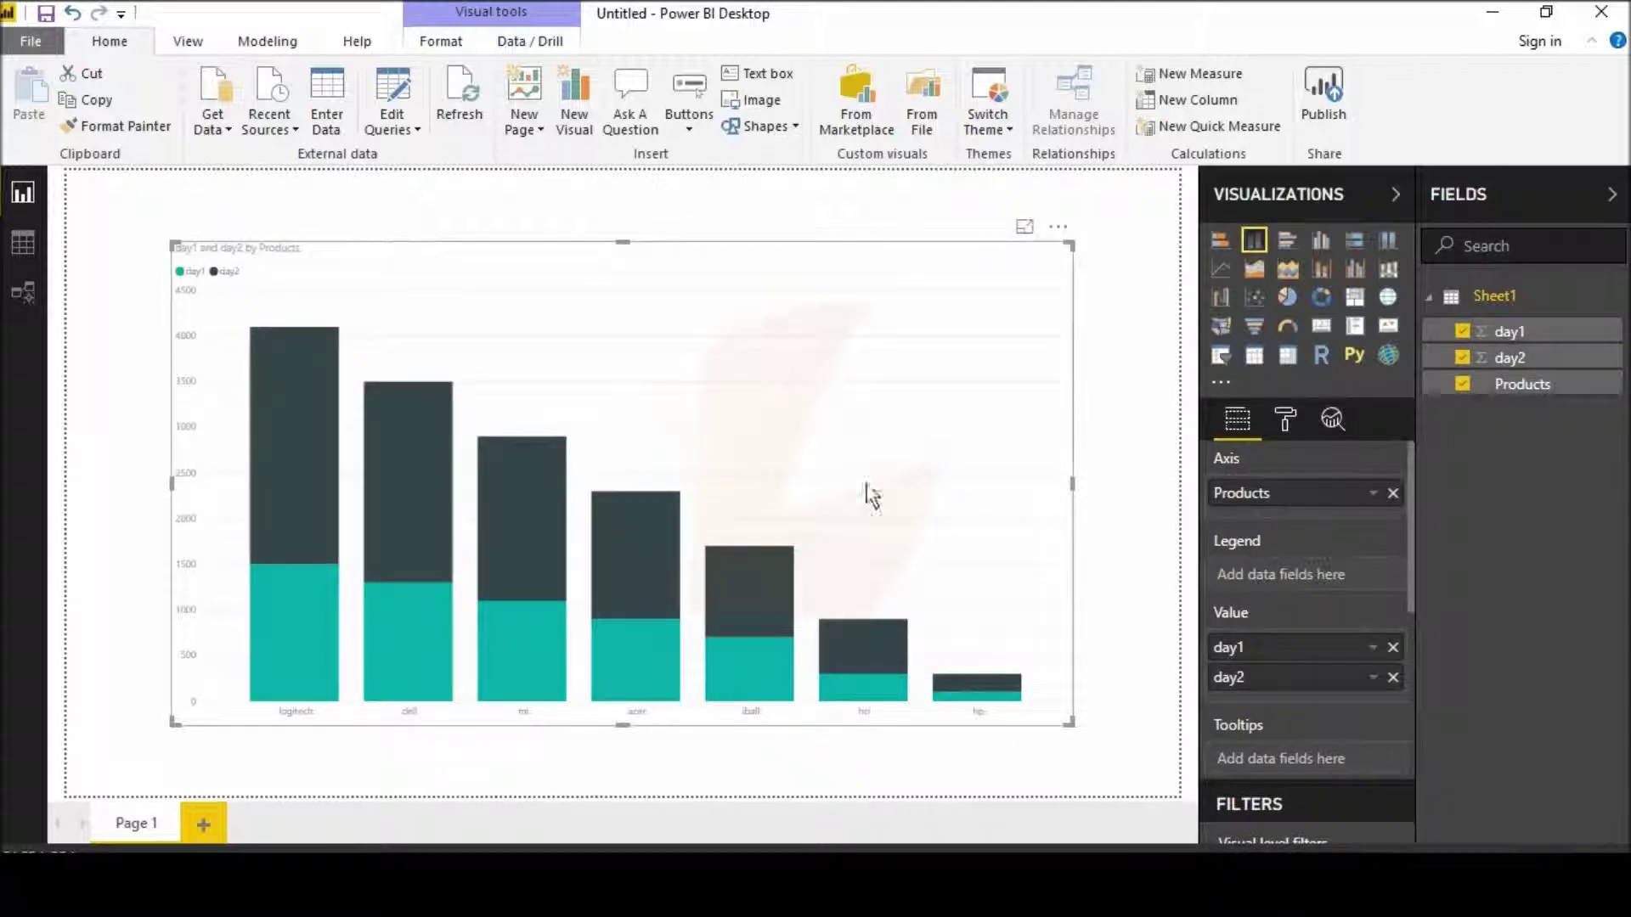
Step: Move and resize the chart to about X 118, Y 94, width 1042 and height 505, following its general formatting values
click(1285, 421)
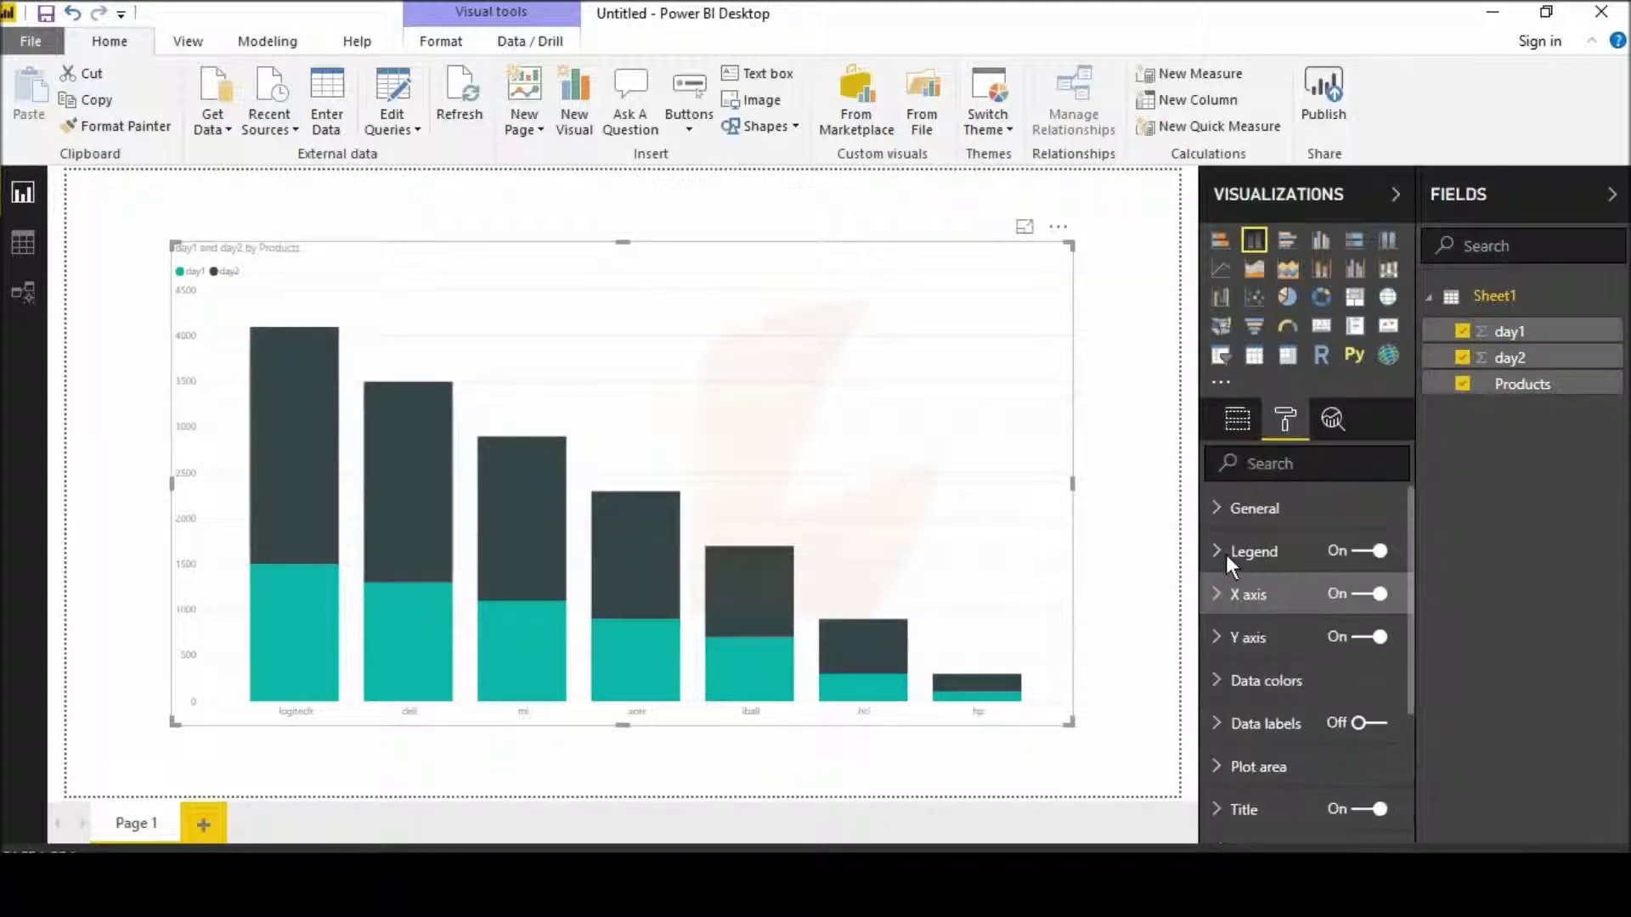
click(1239, 514)
scroll(1266, 645, down, 3)
scroll(1264, 649, up, 2)
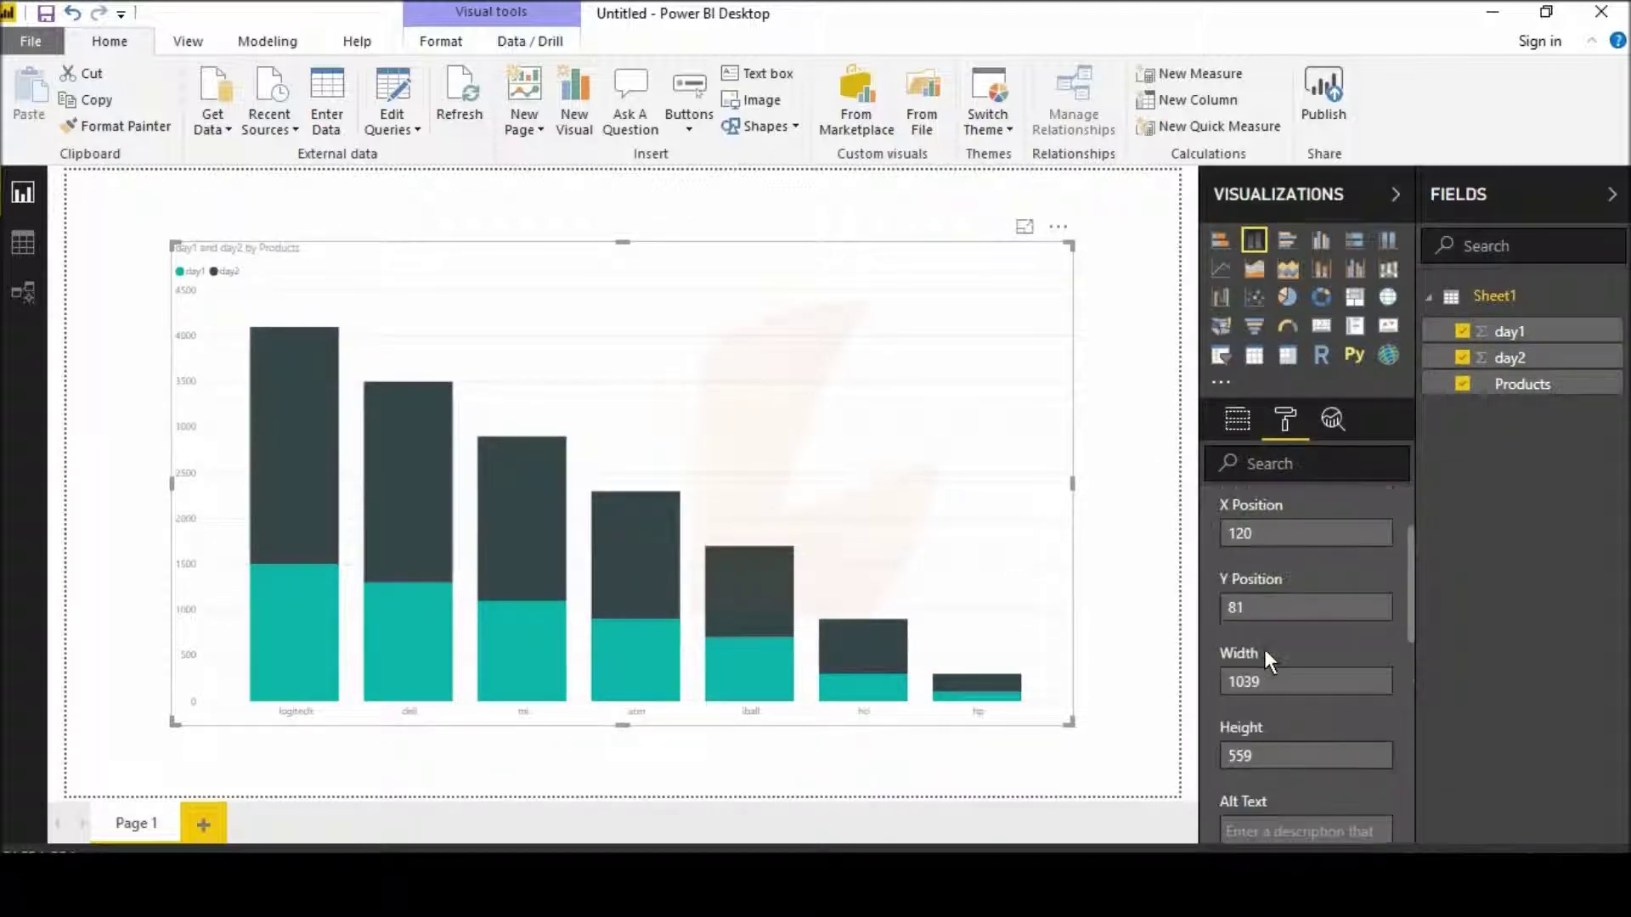
drag(849, 527, 834, 508)
drag(1052, 702, 1059, 663)
drag(930, 552, 946, 584)
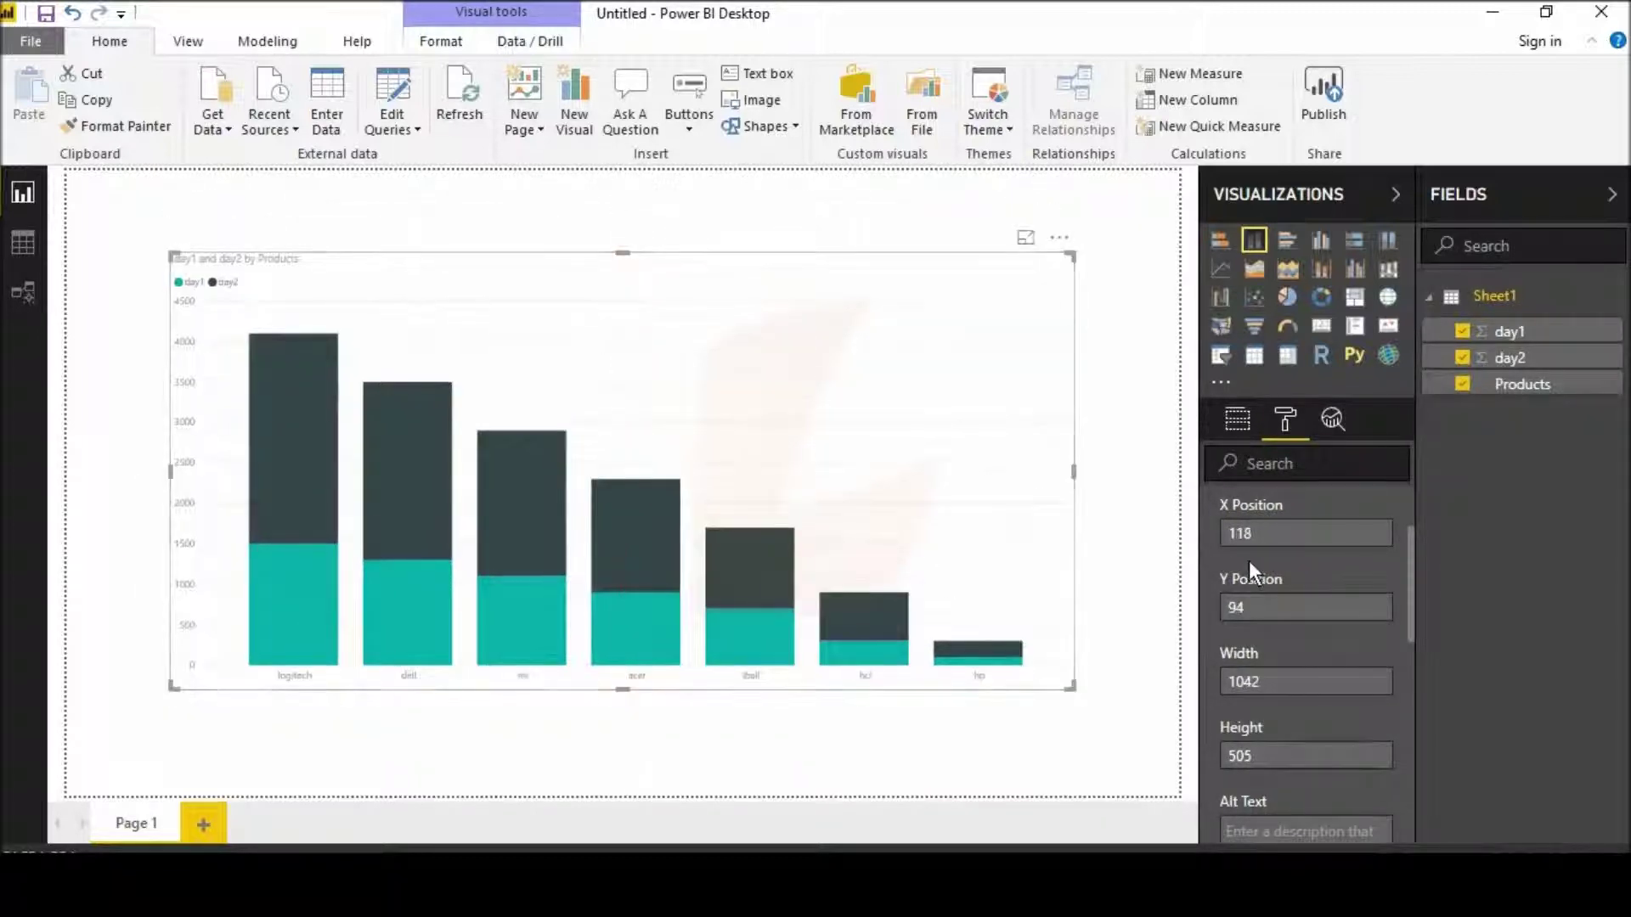
Step: Try other positions for the chart's legend, including Left Center, and return it to Top
scroll(1282, 595, down, 3)
click(1274, 600)
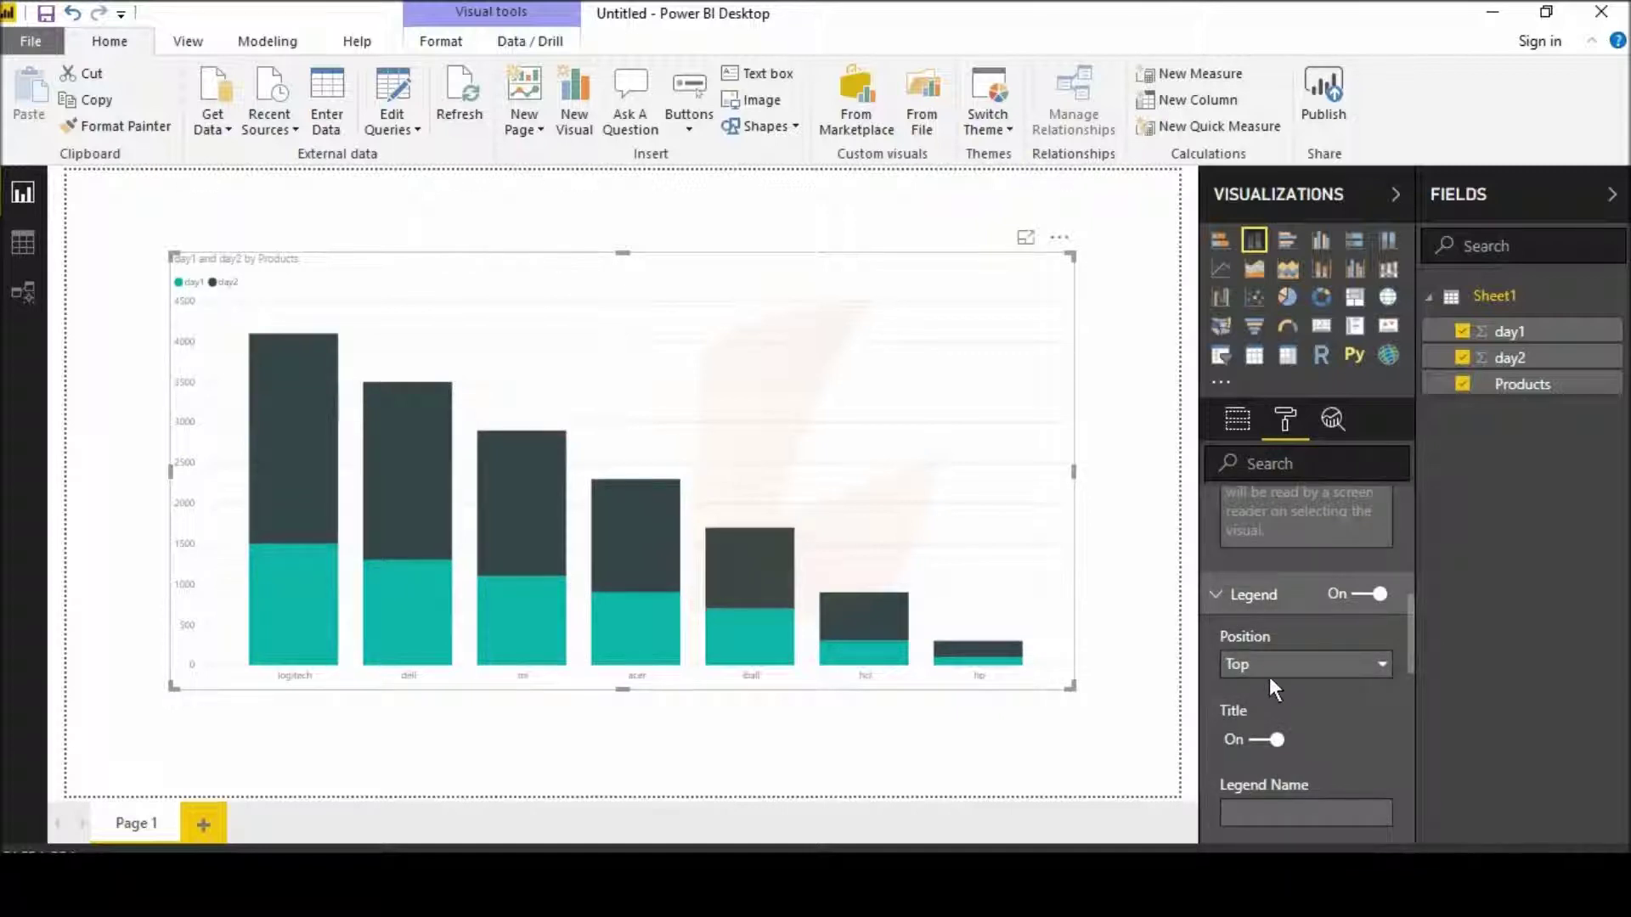
click(1269, 662)
click(1269, 664)
scroll(1266, 659, down, 2)
scroll(1266, 653, up, 2)
click(1266, 662)
click(1264, 503)
click(1288, 663)
click(1281, 607)
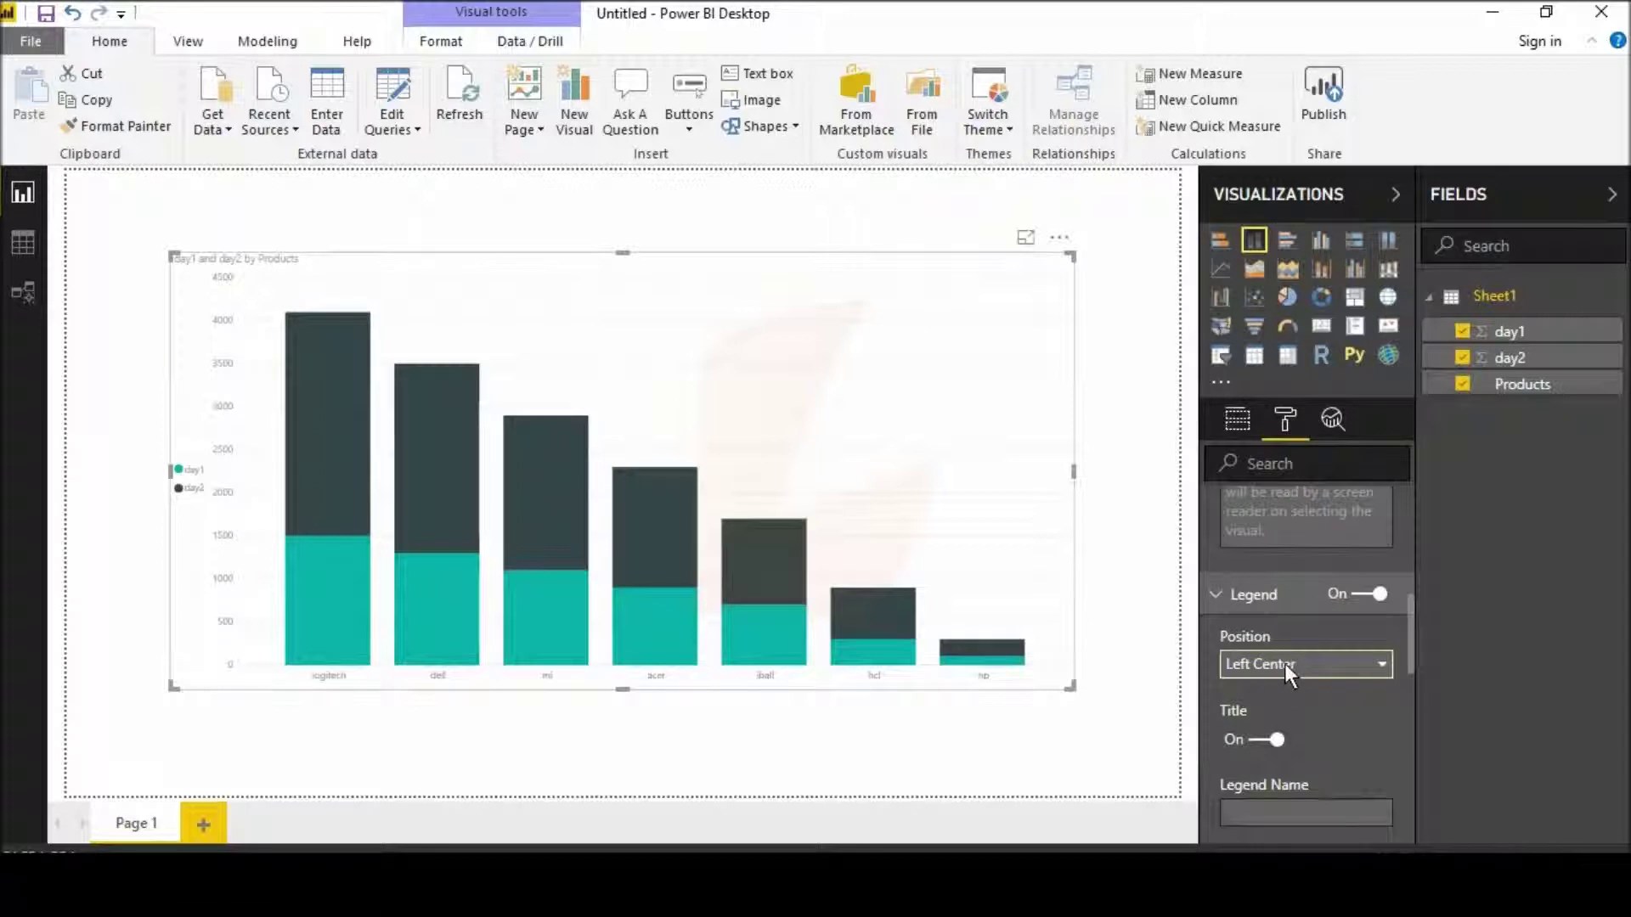
click(1284, 664)
click(1251, 455)
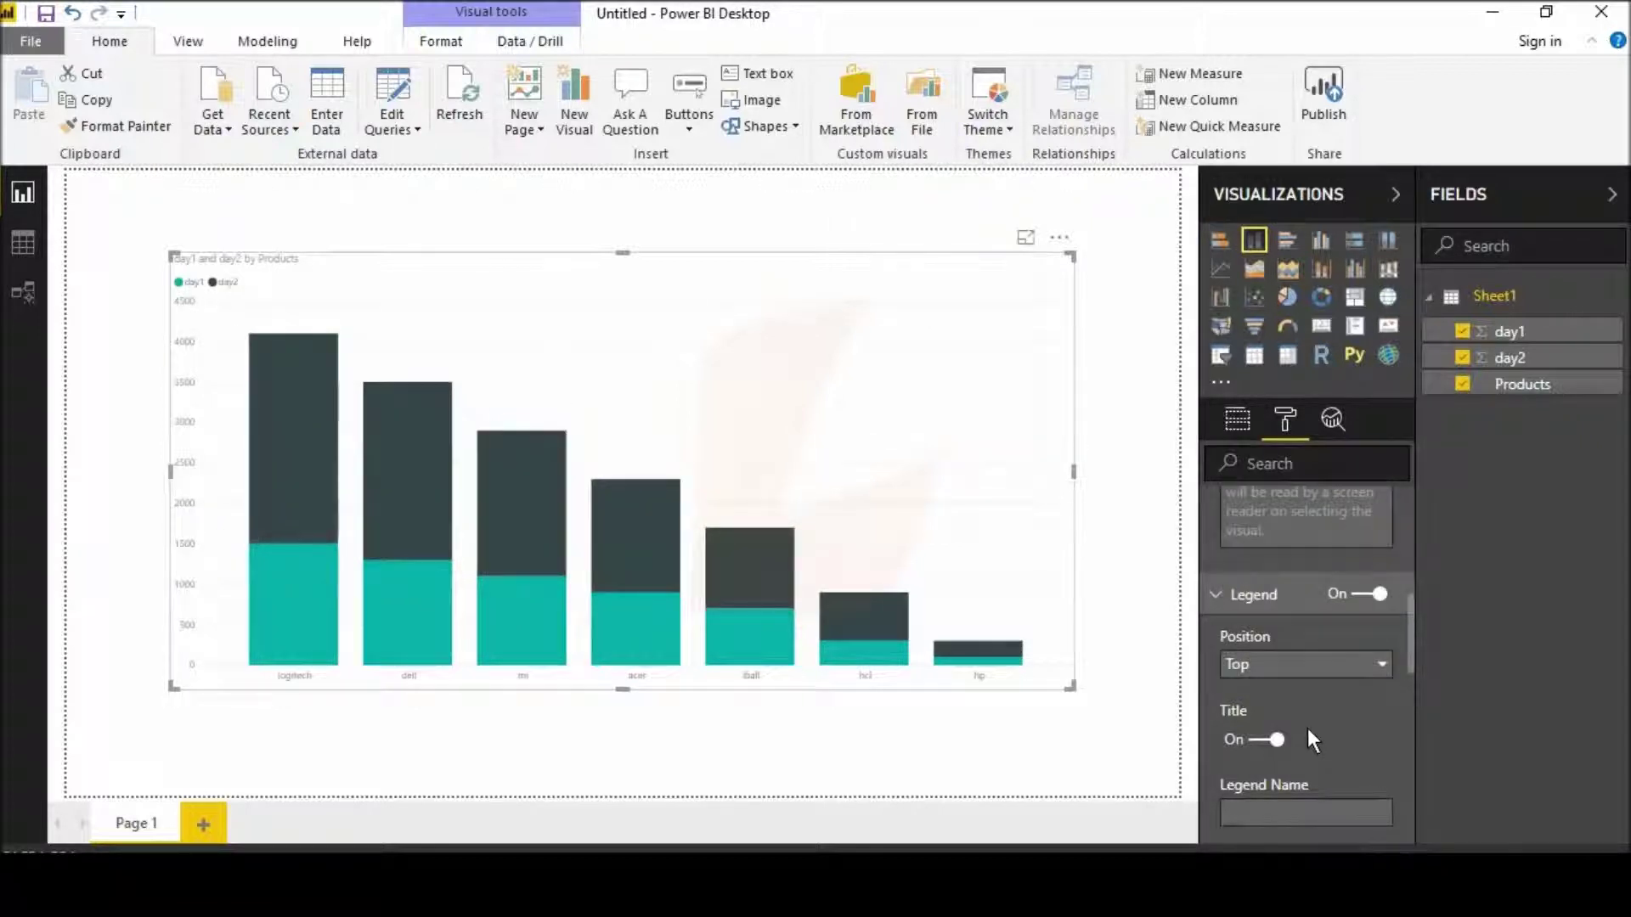
Step: Switch the legend's title off and back on
scroll(1296, 741, down, 3)
scroll(1271, 664, up, 2)
click(1271, 622)
click(1271, 622)
Step: Set the legend's text size to 19
scroll(1288, 710, down, 1)
scroll(1288, 710, down, 2)
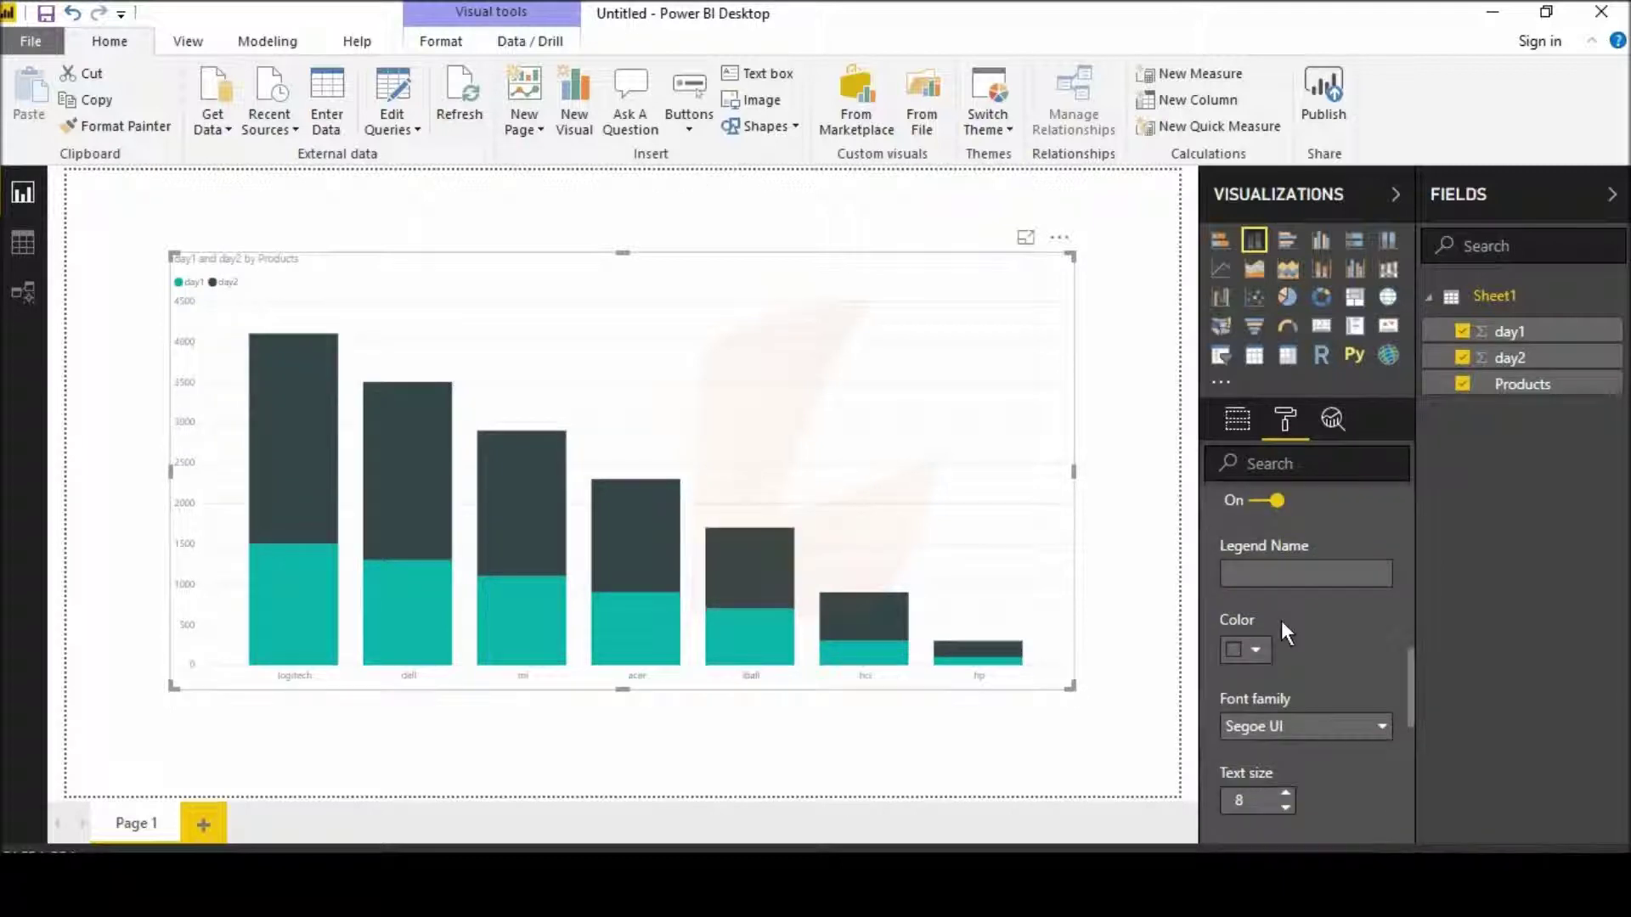
scroll(1274, 705, down, 2)
click(1284, 676)
click(1284, 676)
click(1284, 676)
click(1285, 676)
click(1284, 676)
click(1284, 676)
click(1284, 677)
click(1284, 676)
click(1284, 676)
click(1284, 676)
click(1284, 676)
click(1284, 676)
click(1284, 677)
click(1285, 686)
scroll(1277, 693, down, 1)
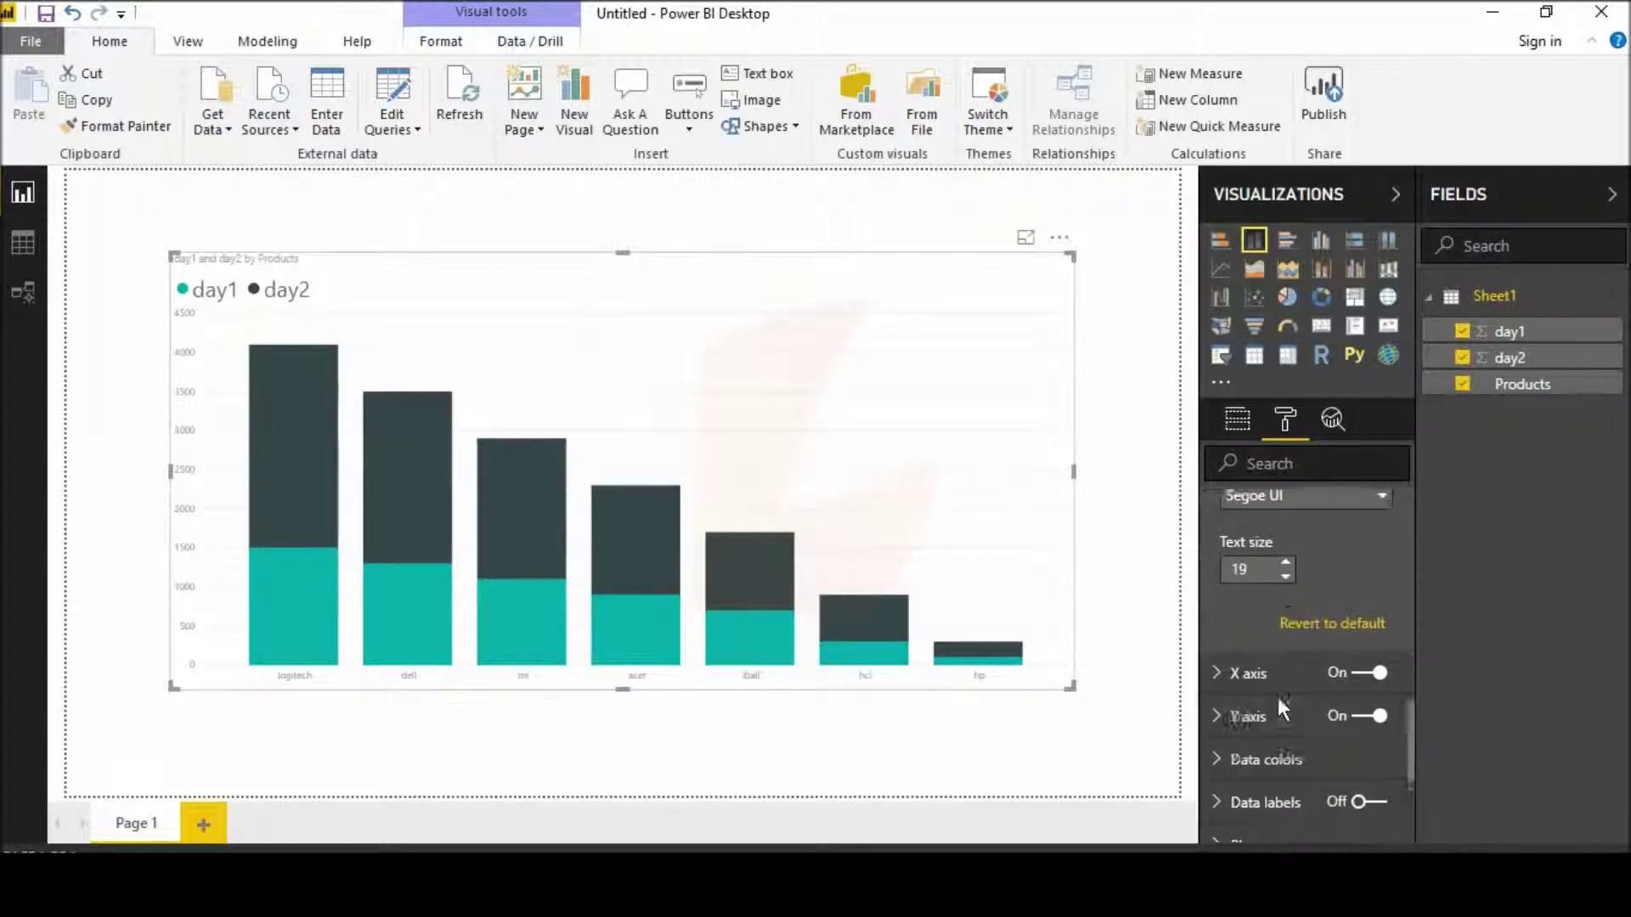
Step: Set the text size of the X axis labels to 25
click(1257, 671)
scroll(1270, 700, down, 1)
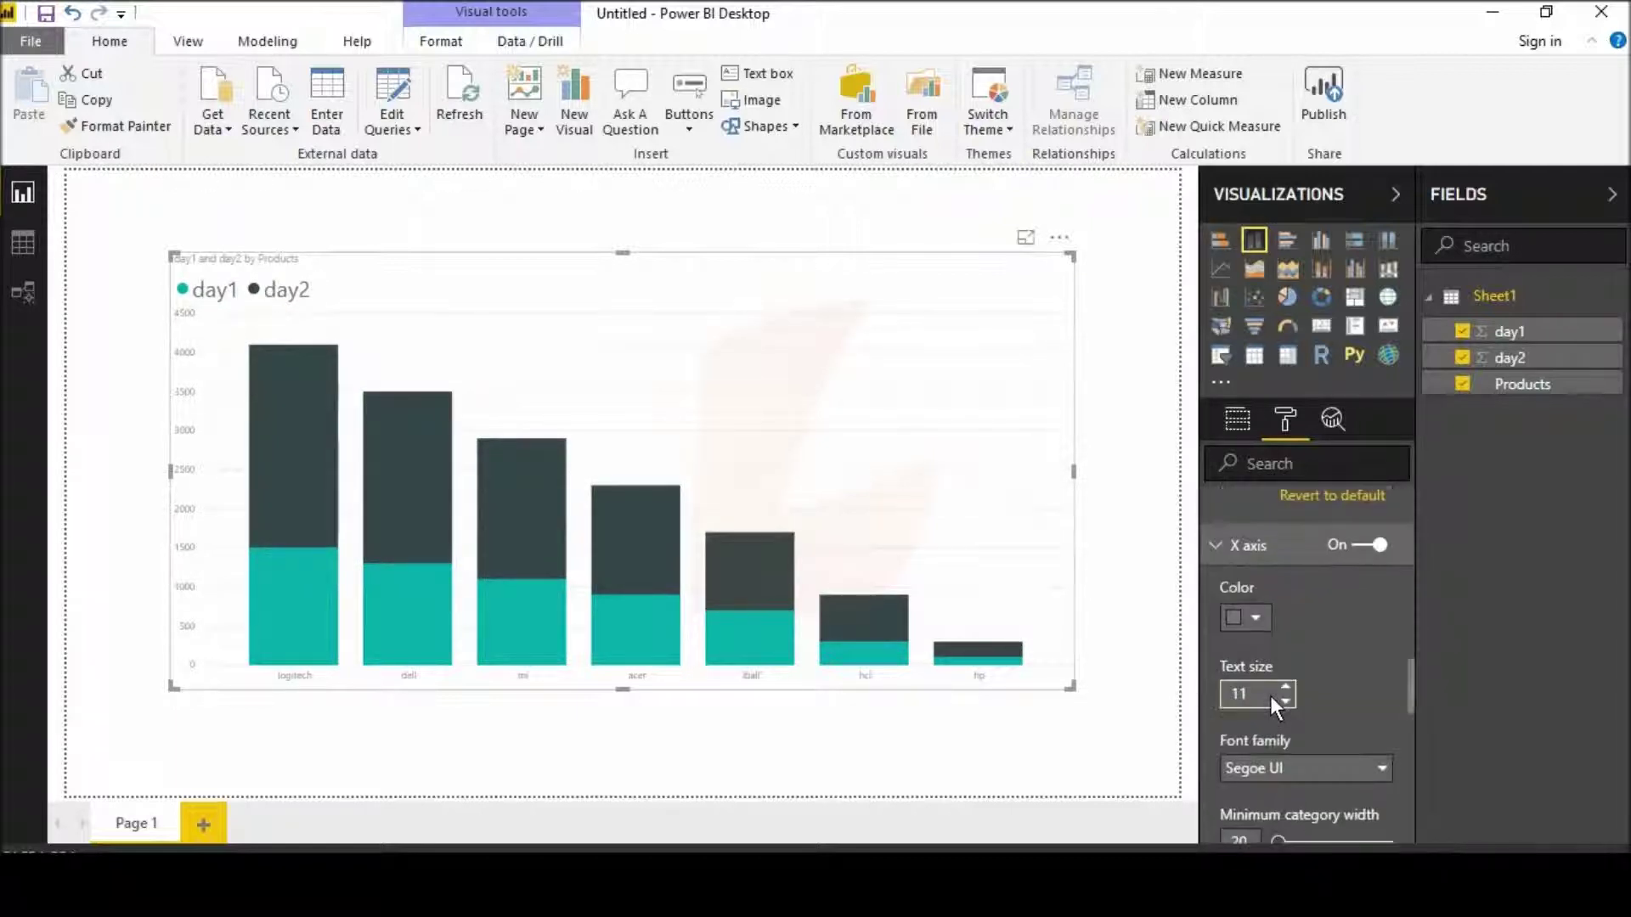
click(1284, 687)
click(1284, 687)
click(1284, 687)
click(1284, 687)
click(1284, 687)
click(1284, 687)
click(1285, 687)
click(1284, 687)
click(1284, 687)
click(1284, 688)
click(1284, 687)
click(1284, 687)
click(1284, 687)
click(1284, 688)
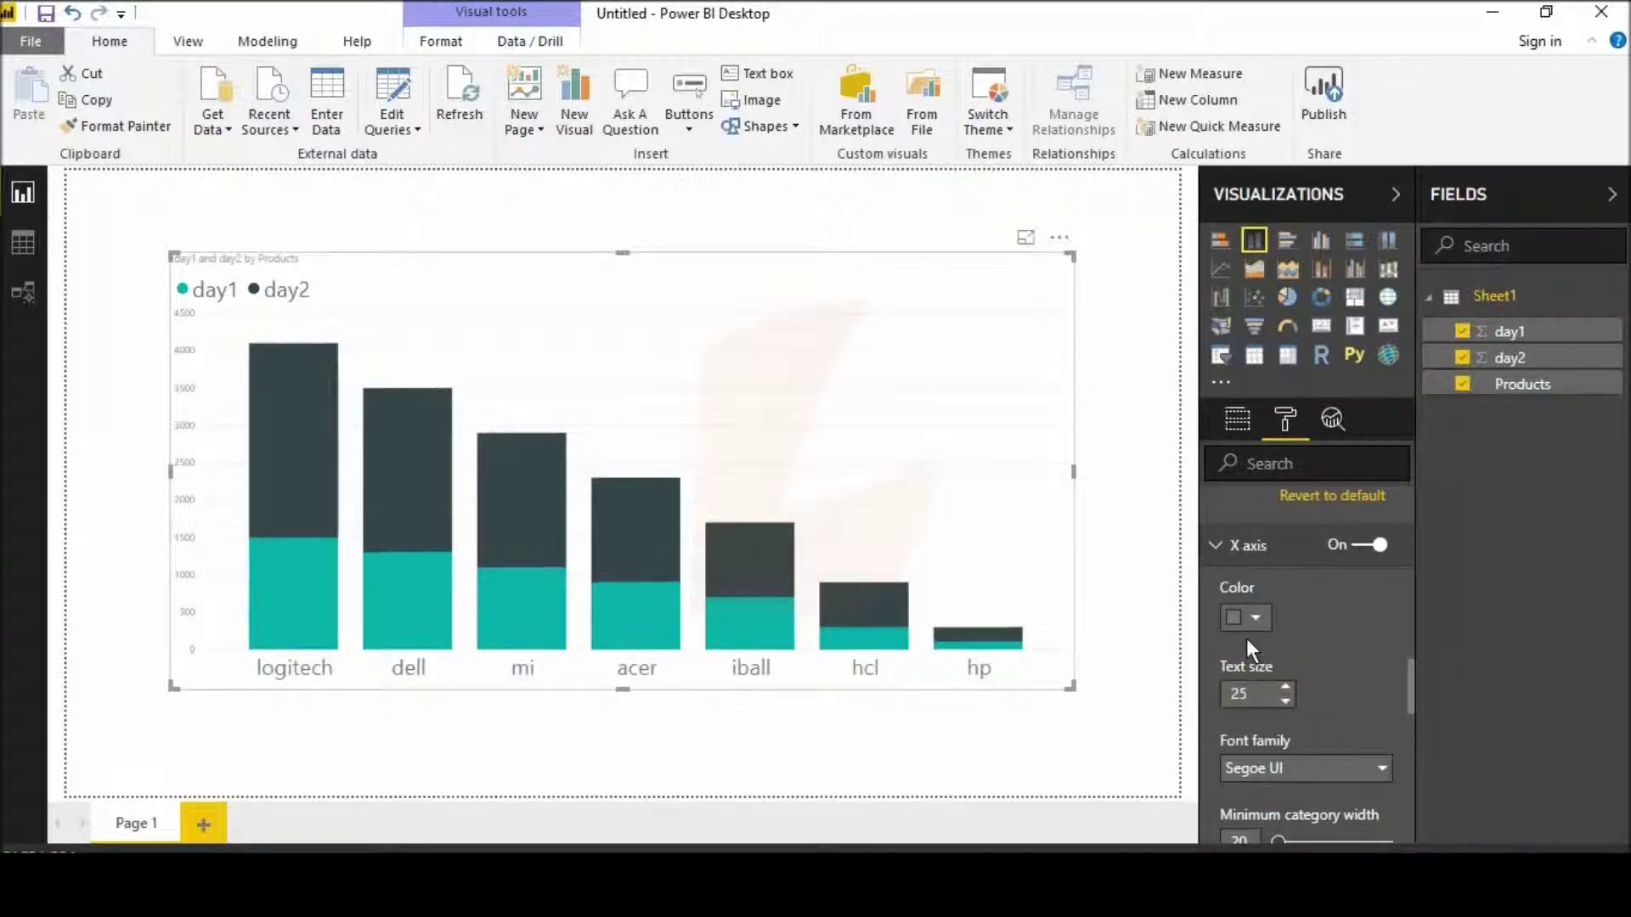
Step: Color the X axis labels with the darkest grey shade of white and set the axis's inner padding to 33%
click(1246, 620)
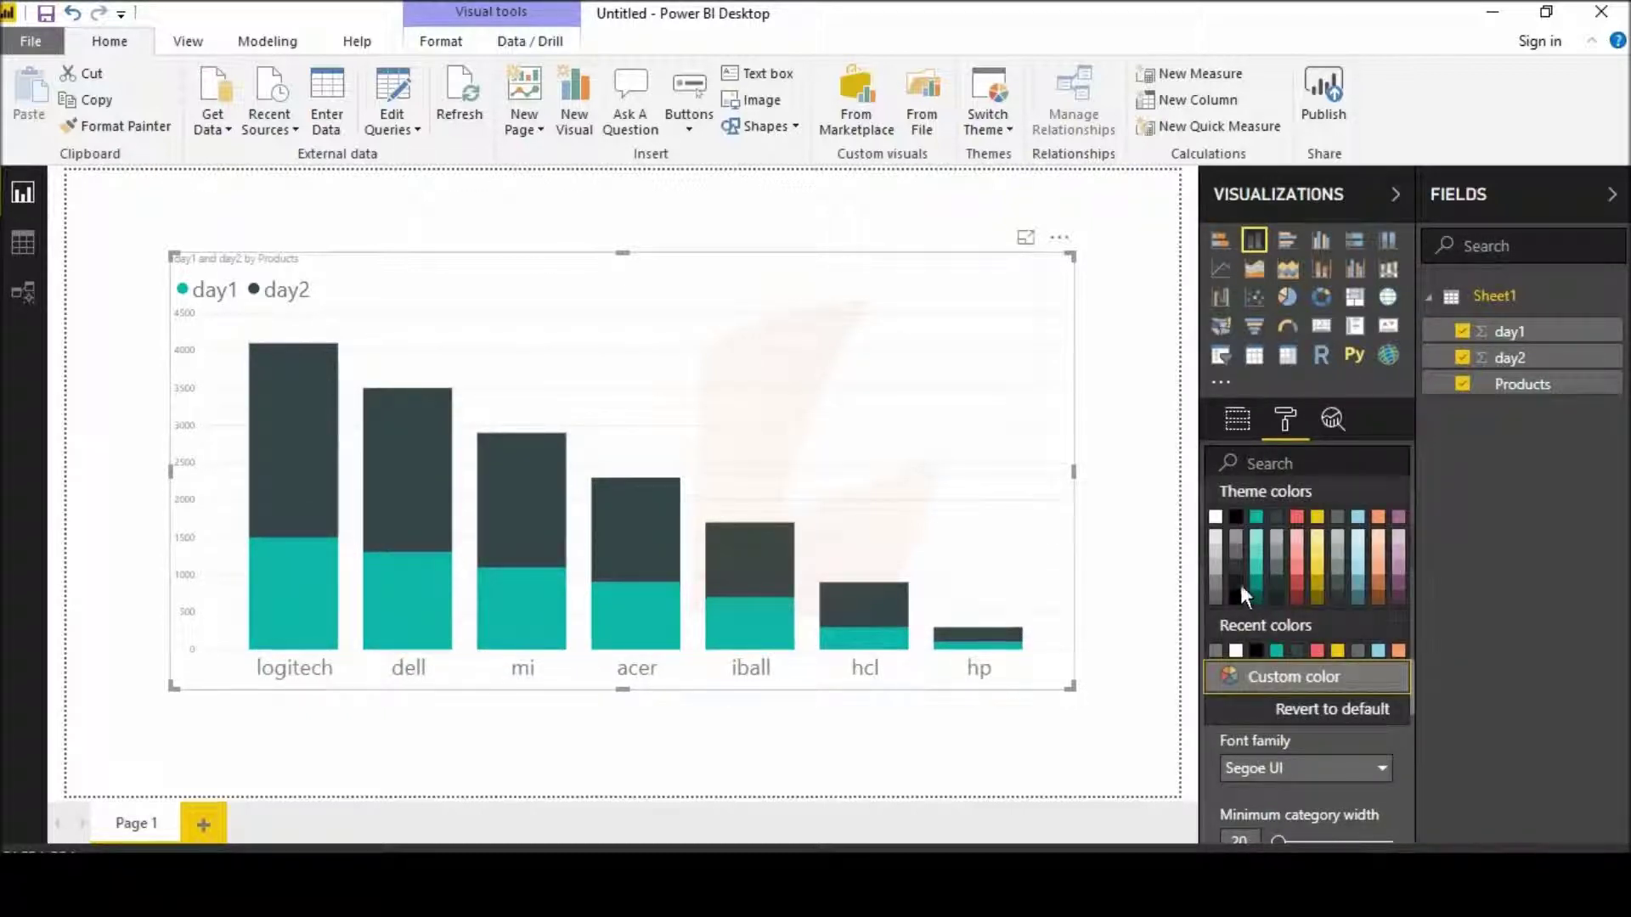
click(1215, 598)
scroll(1240, 681, down, 2)
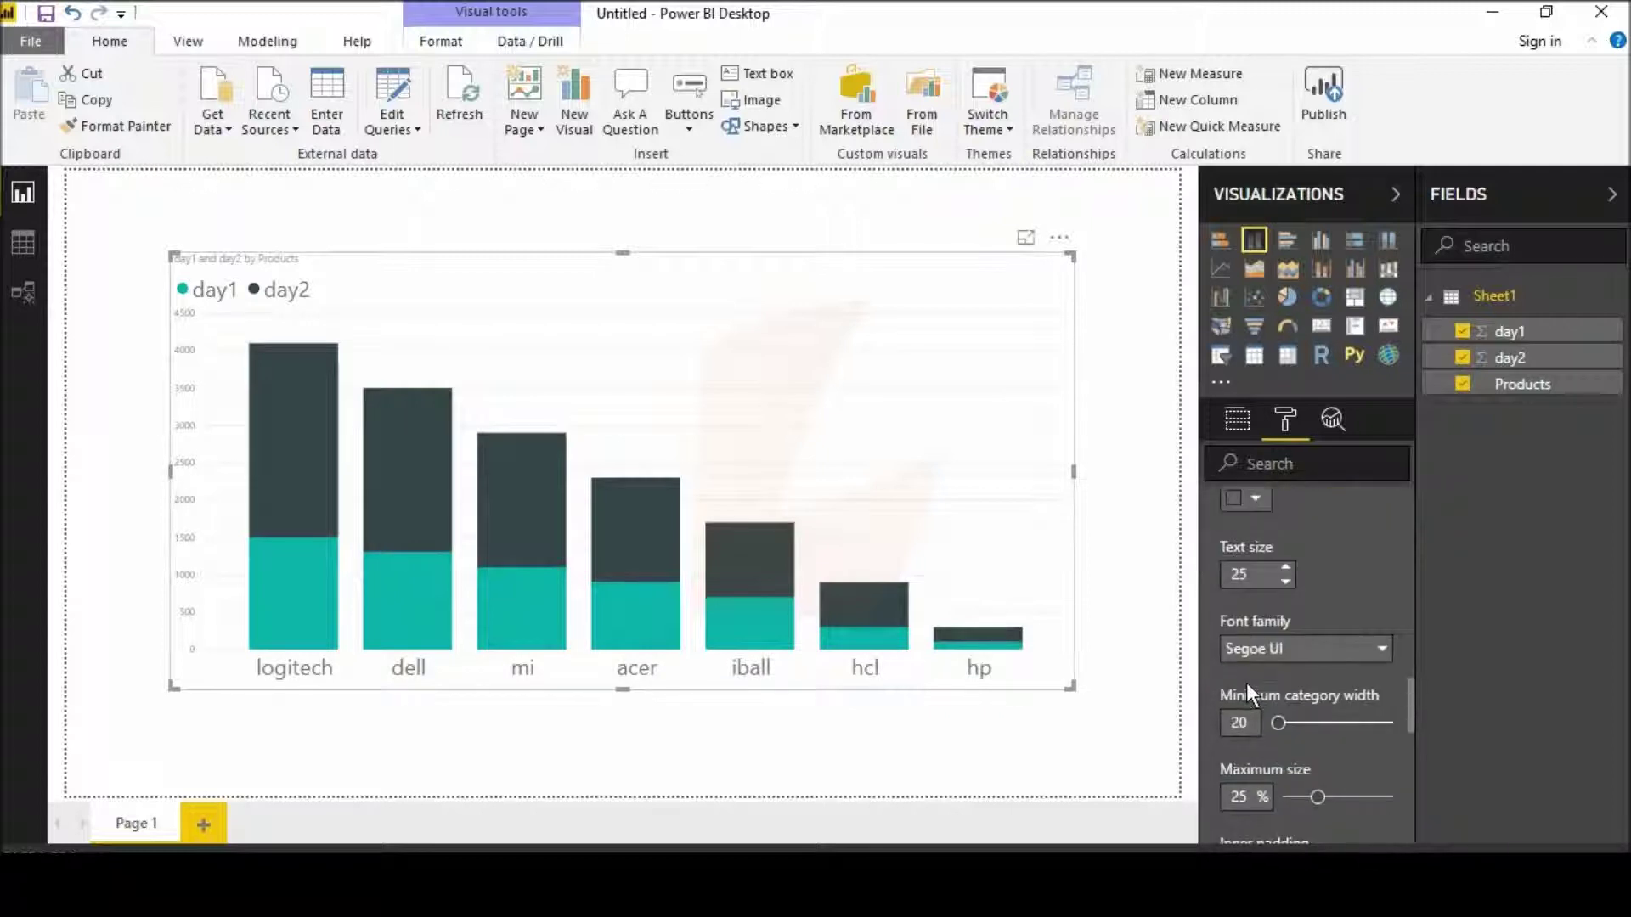
drag(1279, 720, 1354, 751)
scroll(1297, 727, down, 2)
scroll(1312, 741, down, 3)
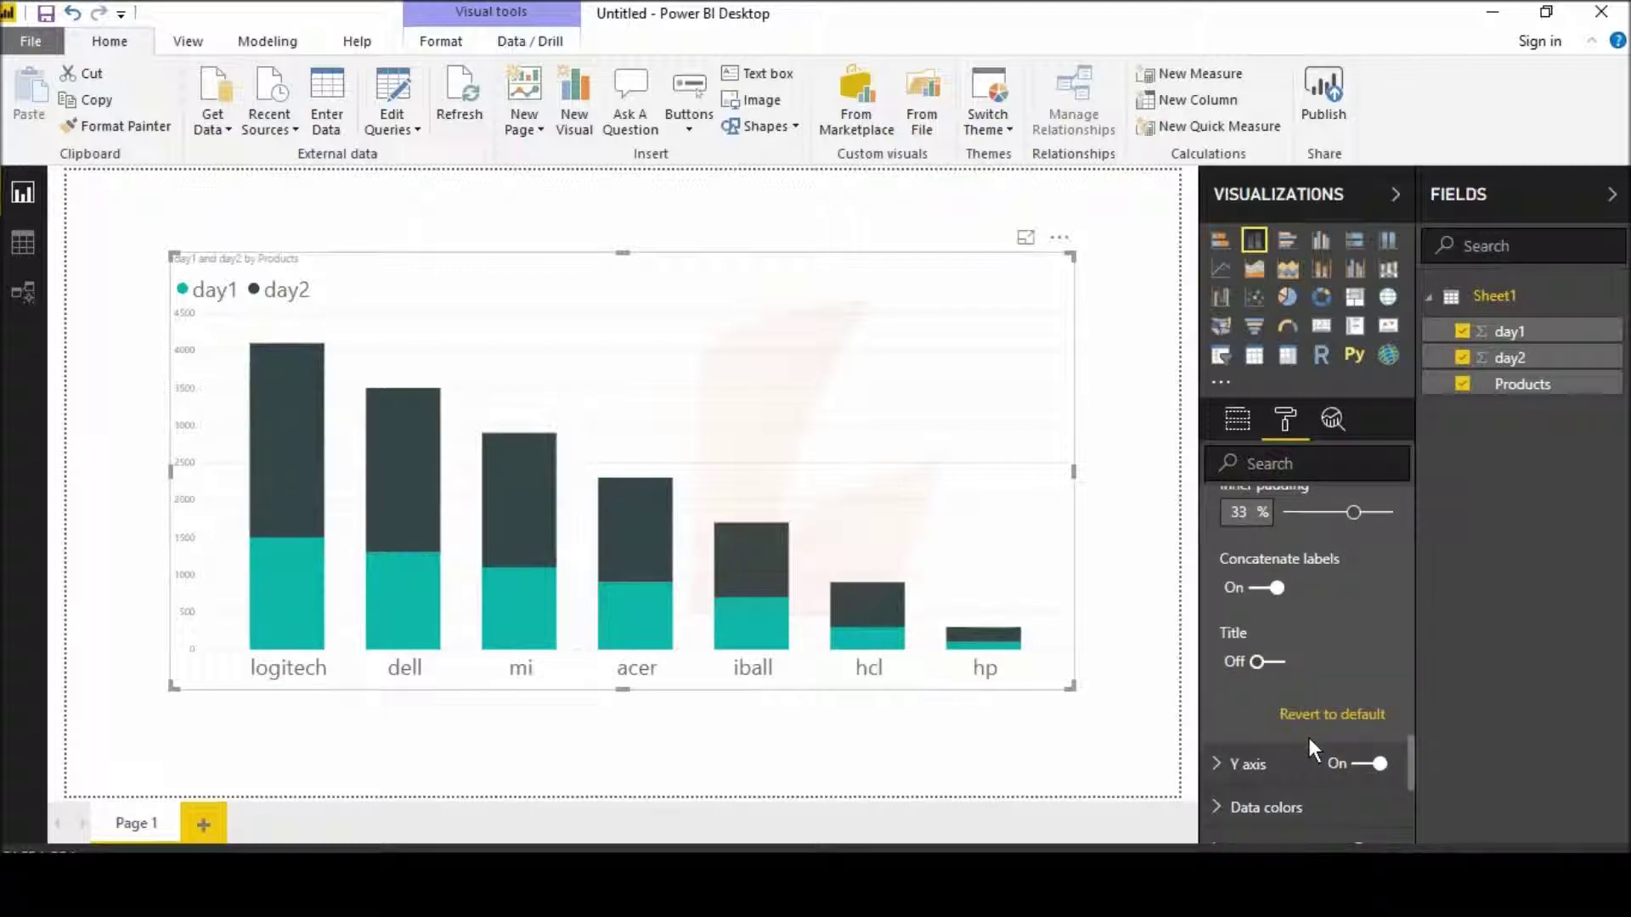
Step: Turn on the X axis title and review its style, color and text size options
click(1257, 663)
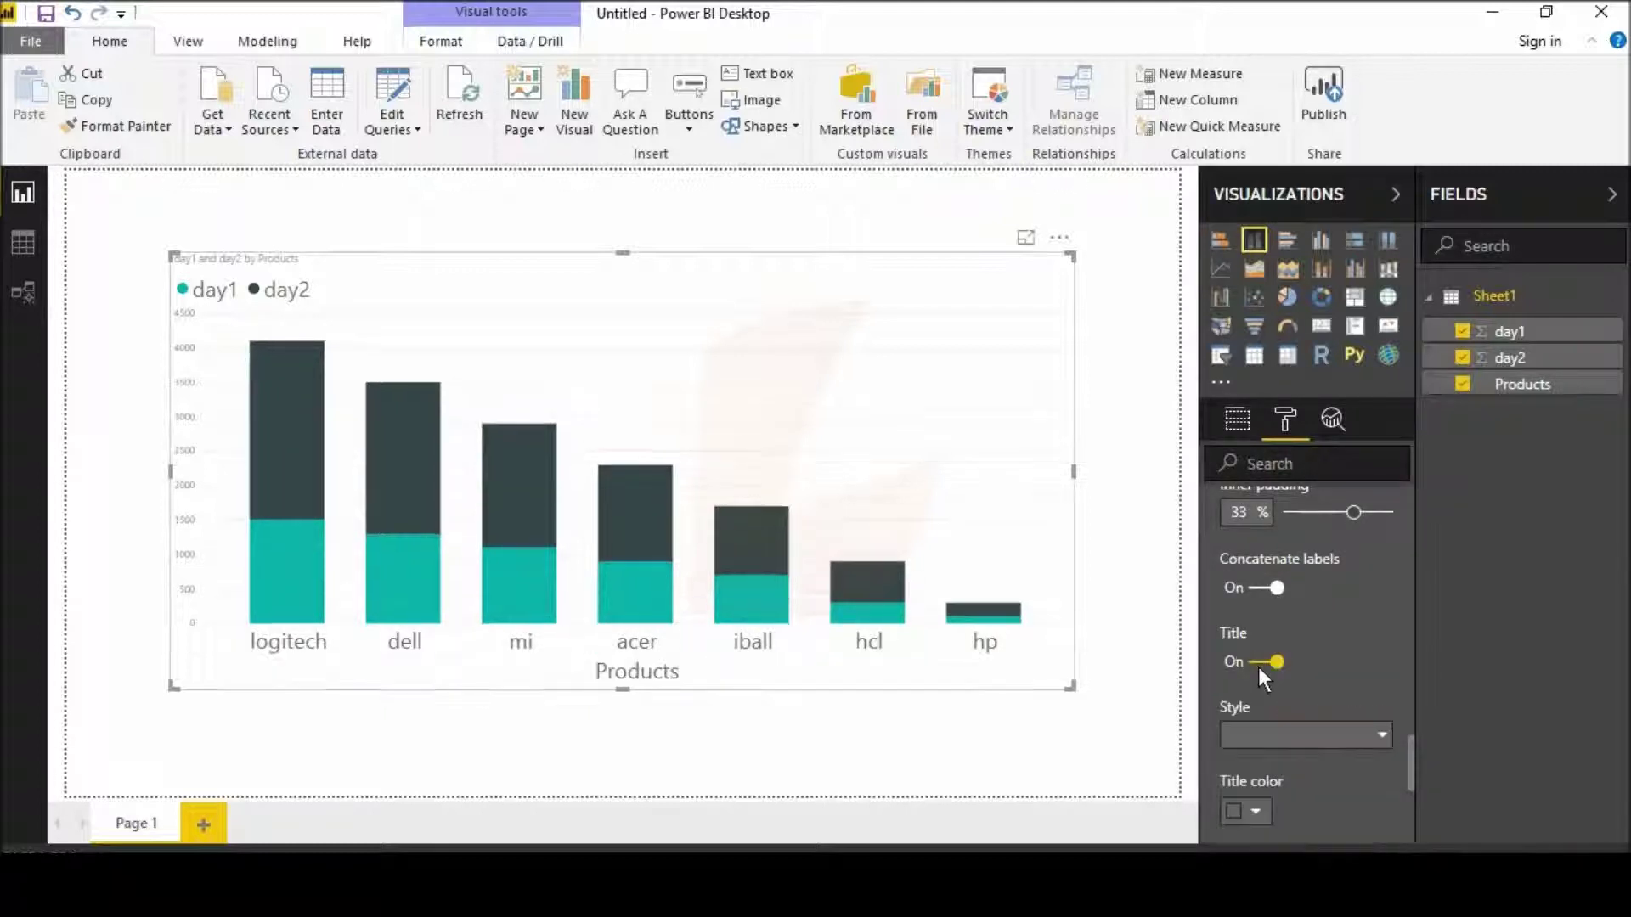
scroll(1259, 673, down, 2)
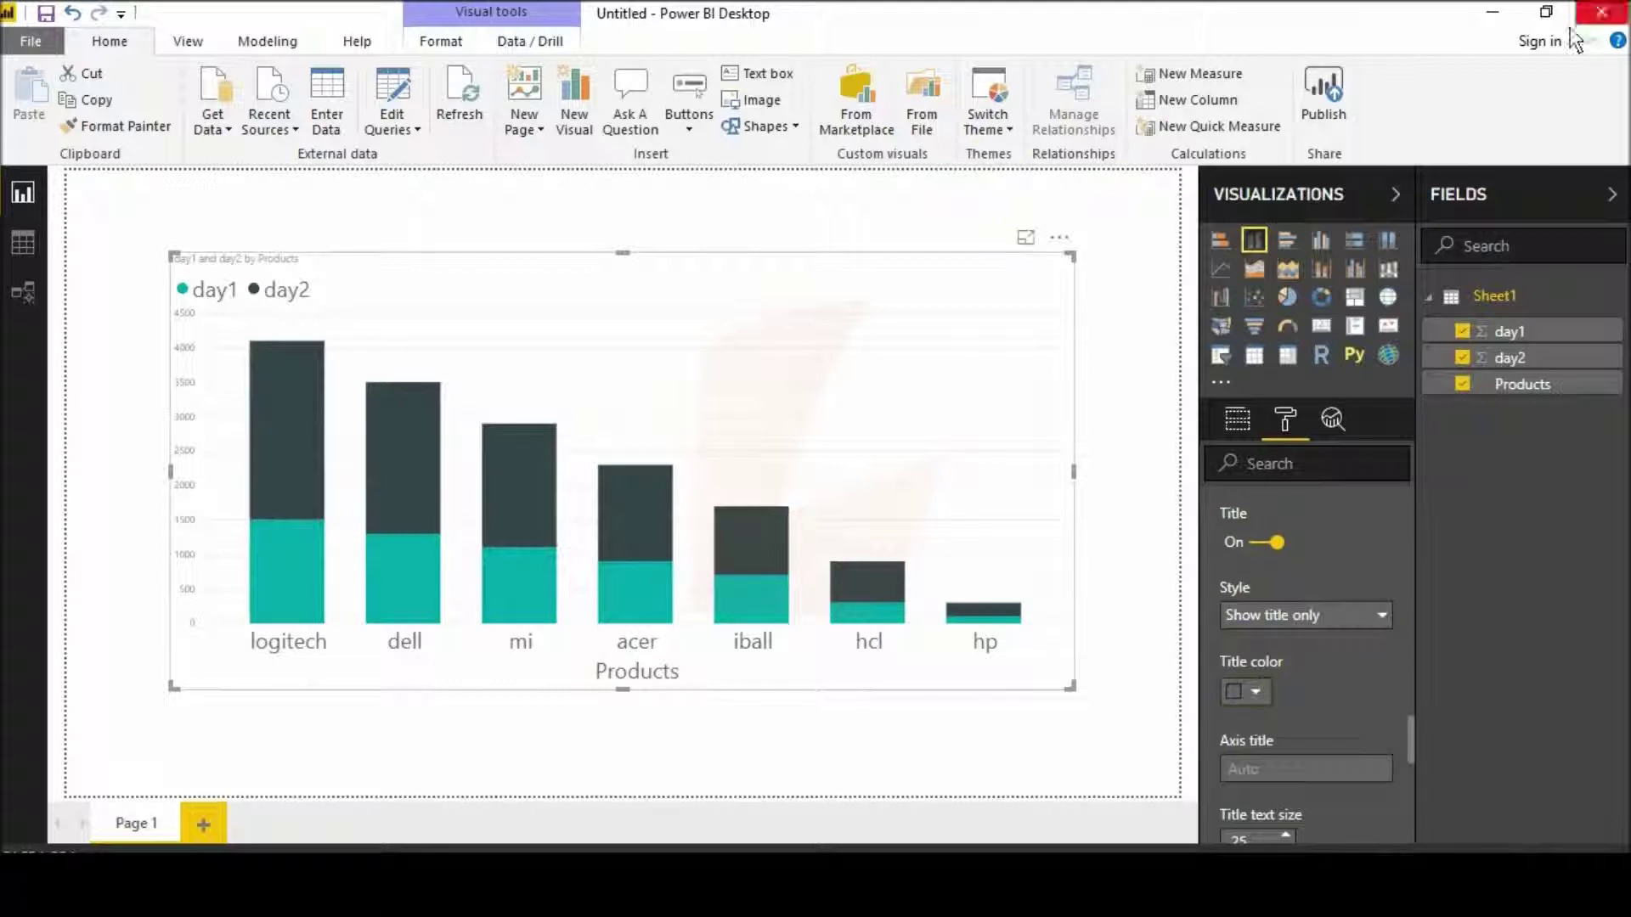
scroll(1260, 683, down, 4)
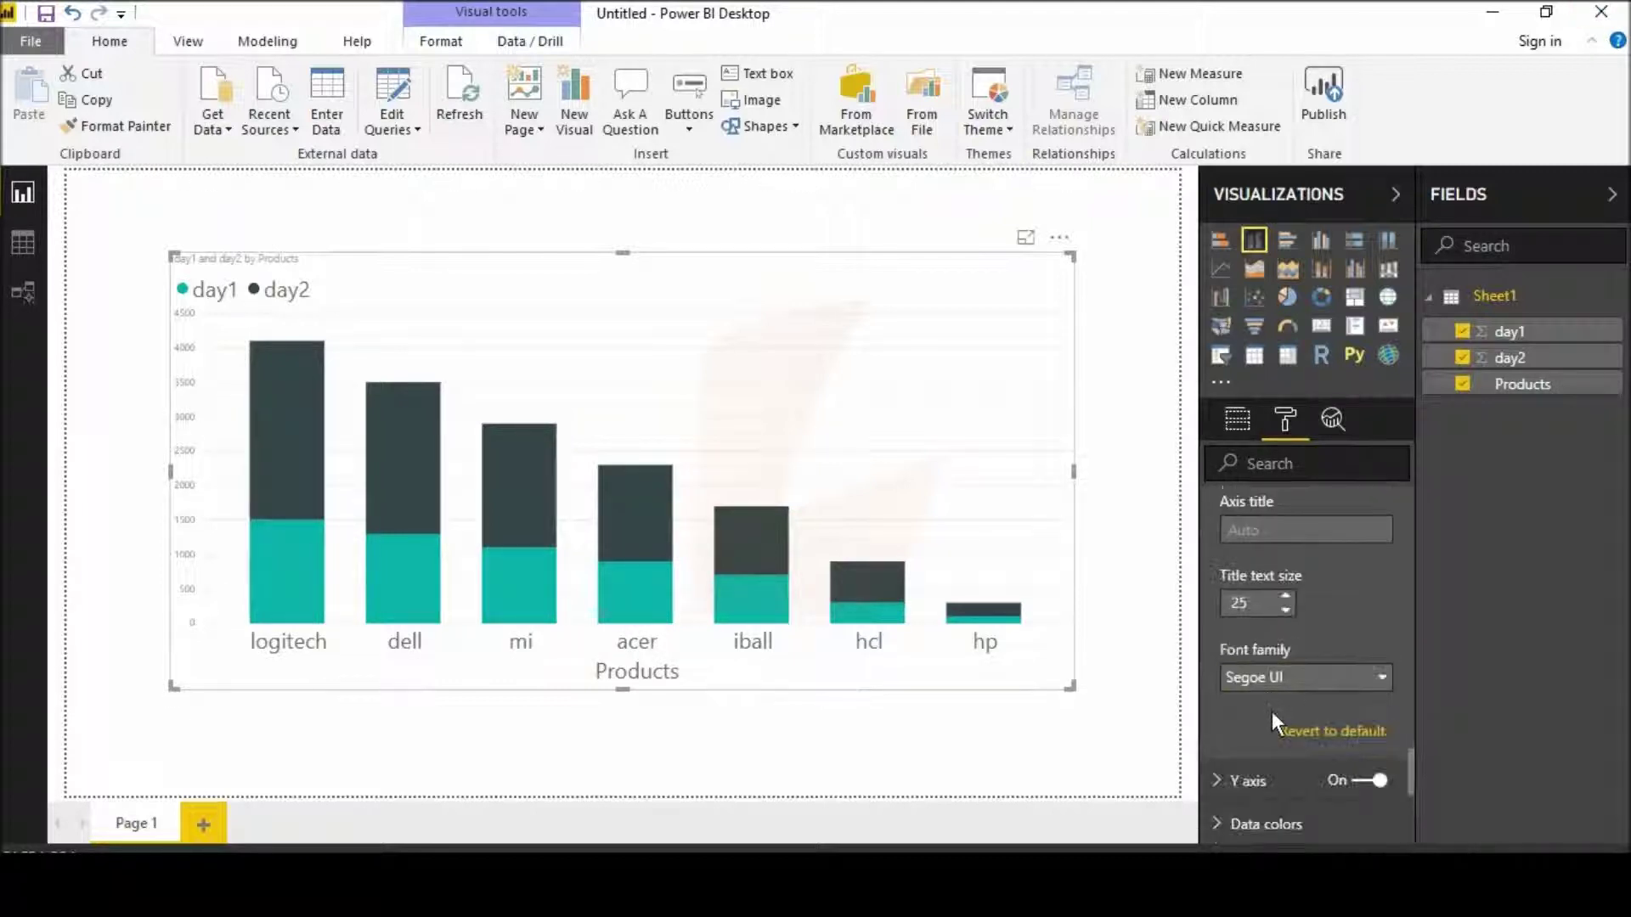
Step: Set the text size of the Y axis labels to 20
click(1248, 780)
scroll(1283, 722, down, 3)
scroll(1282, 757, up, 1)
scroll(1278, 777, down, 1)
click(1286, 741)
click(1286, 741)
click(1285, 741)
click(1286, 740)
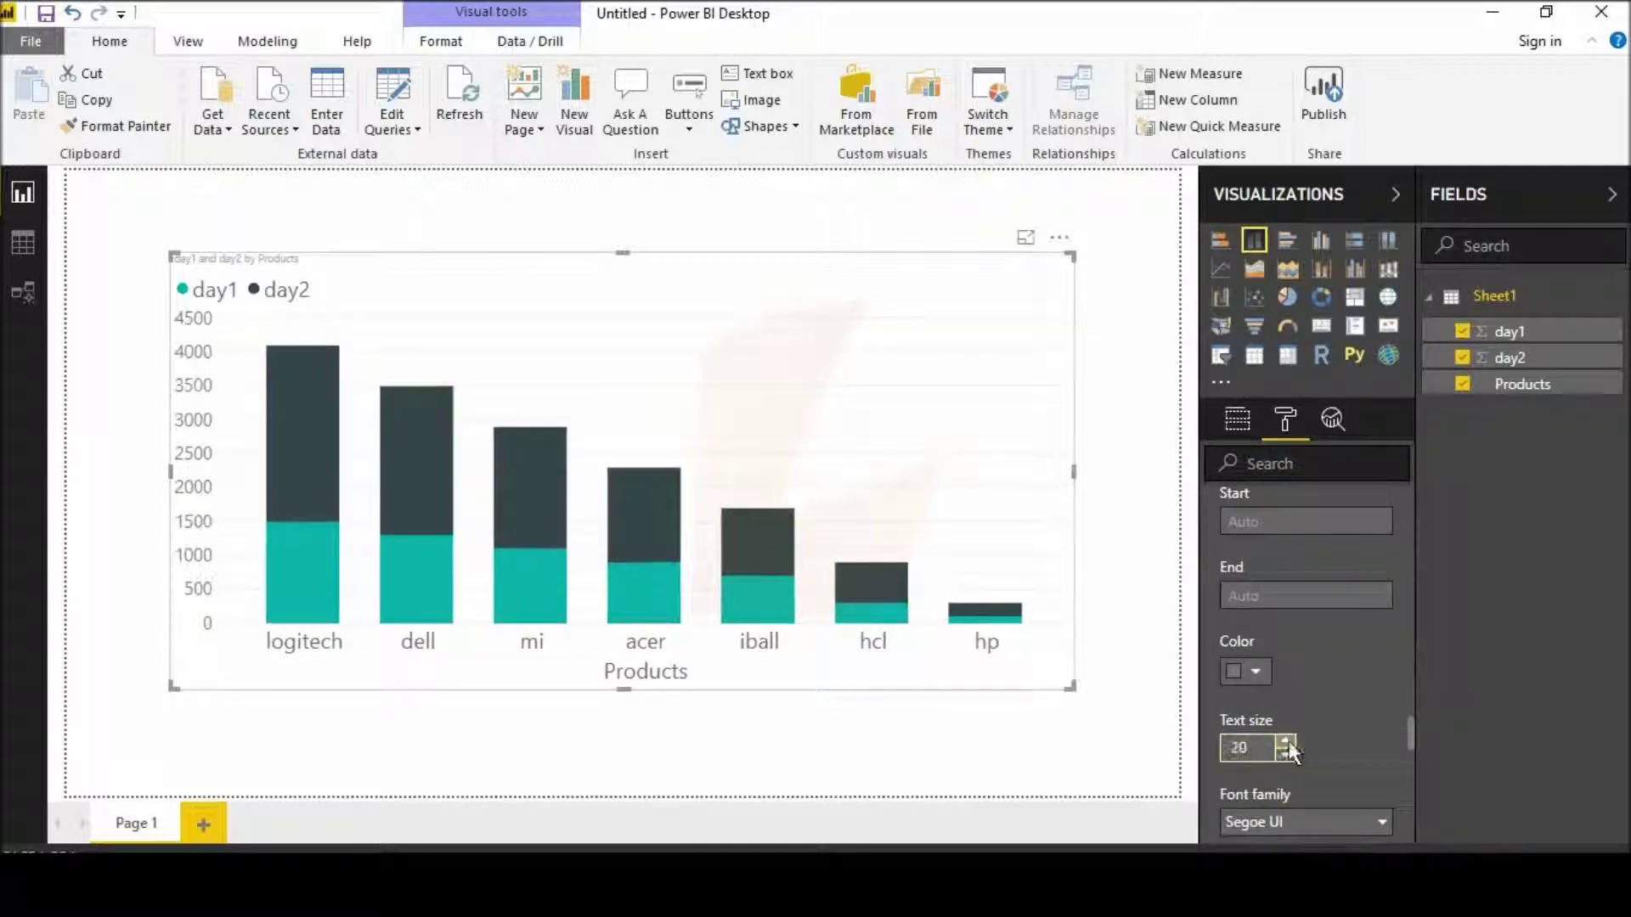
Step: Try a light teal for the Y axis gridlines, settling on a darker orange shade from the theme colors
scroll(1284, 757, down, 4)
scroll(1283, 758, down, 2)
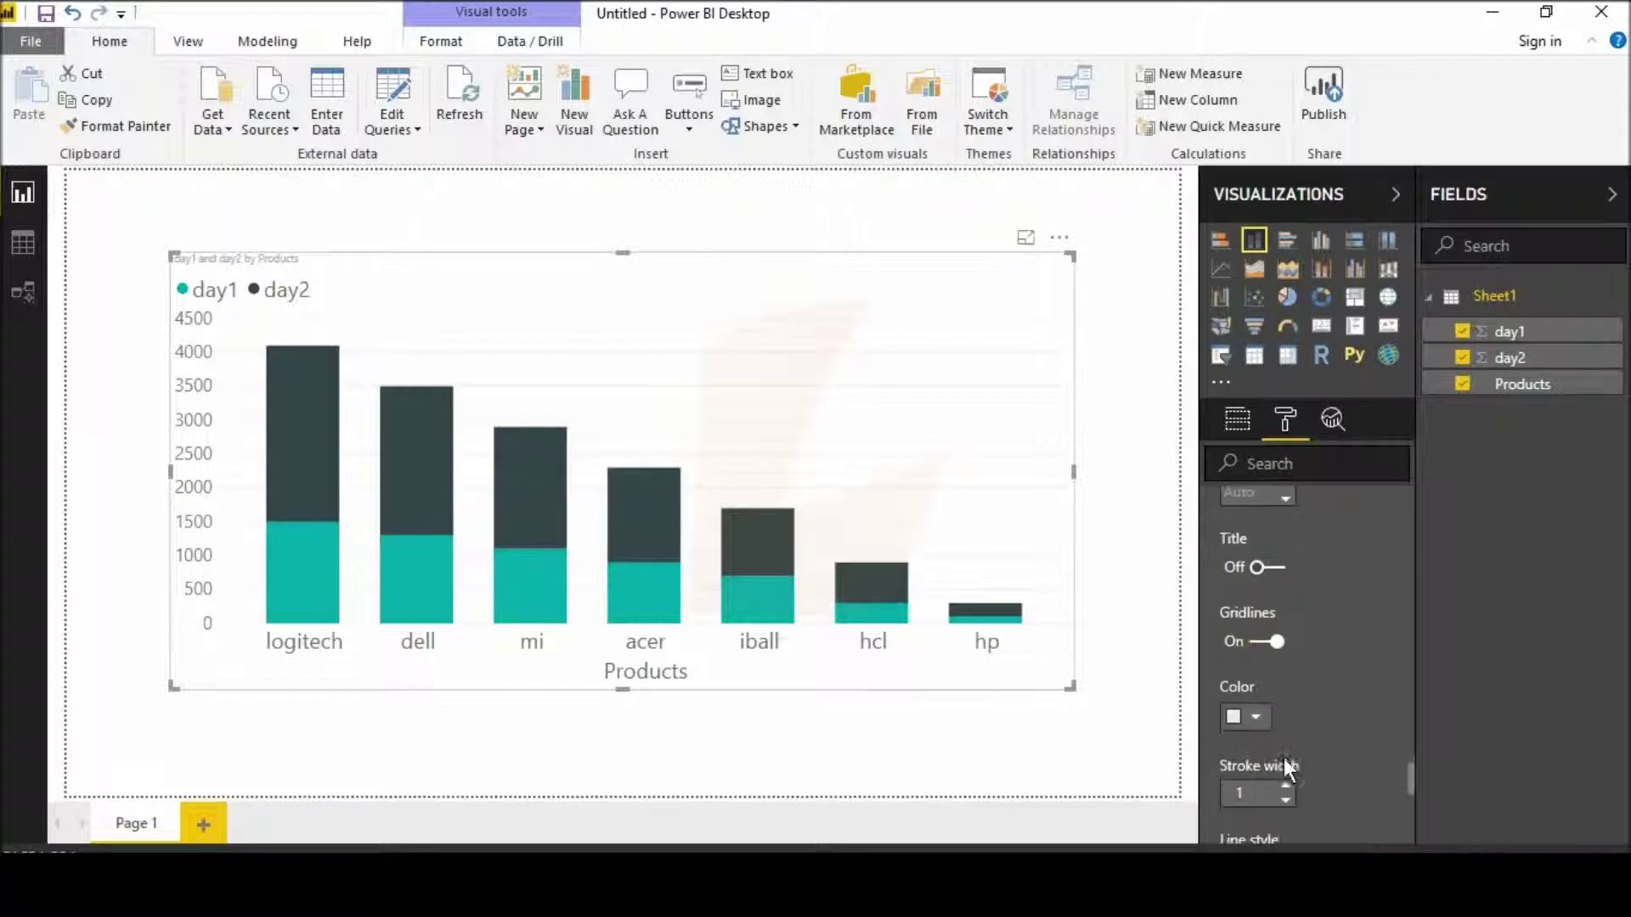
click(1246, 716)
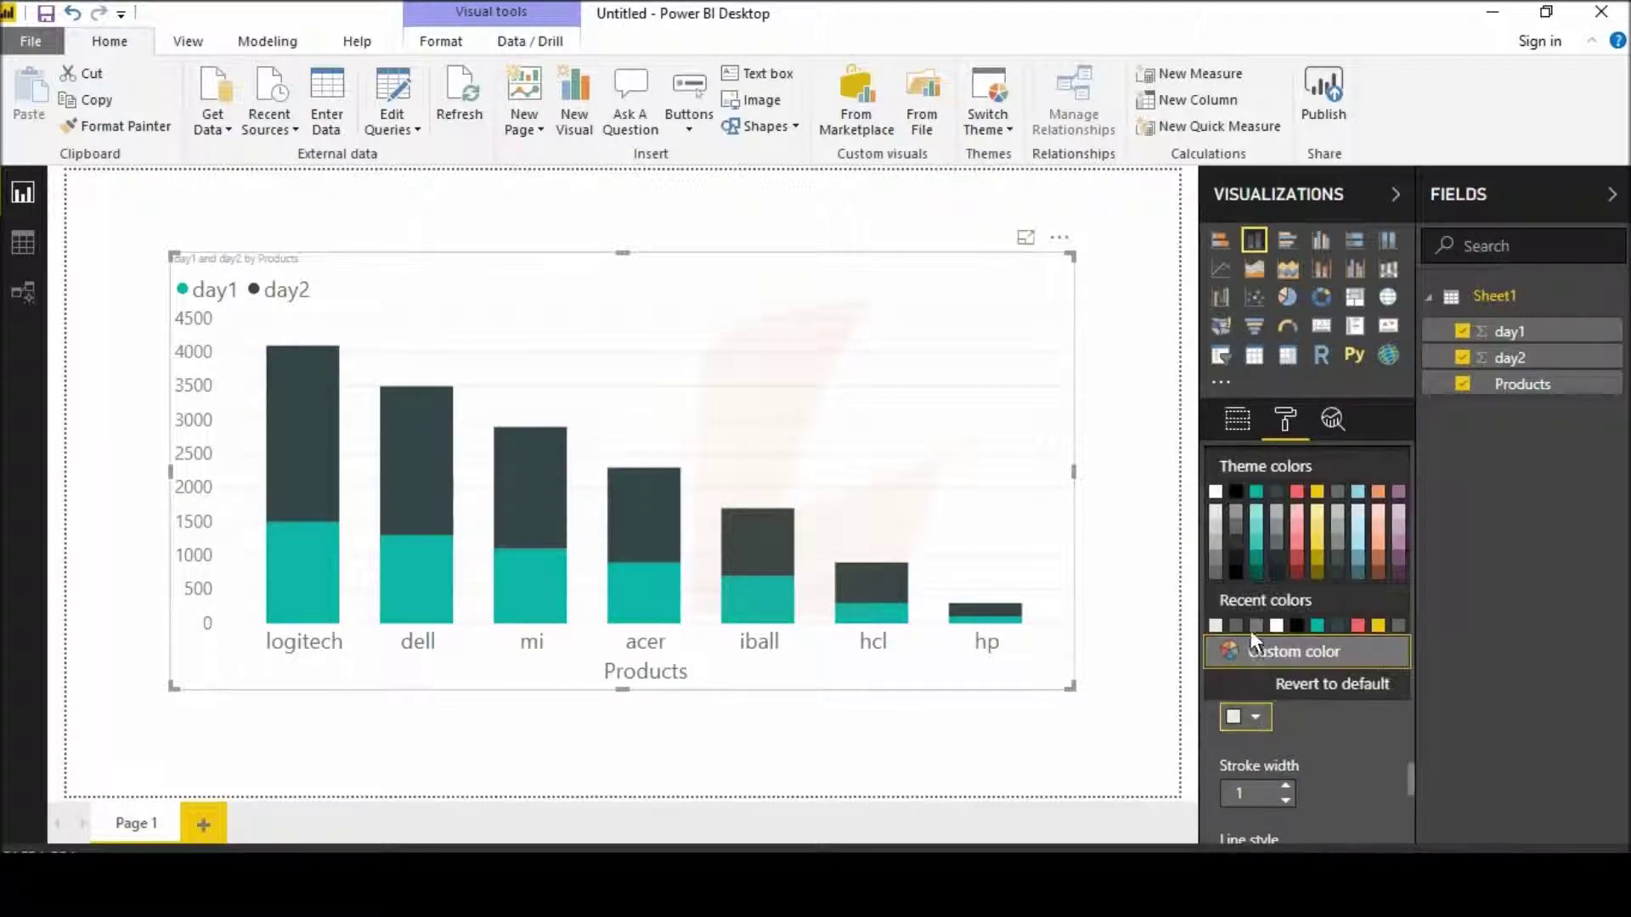
click(1257, 536)
click(1246, 719)
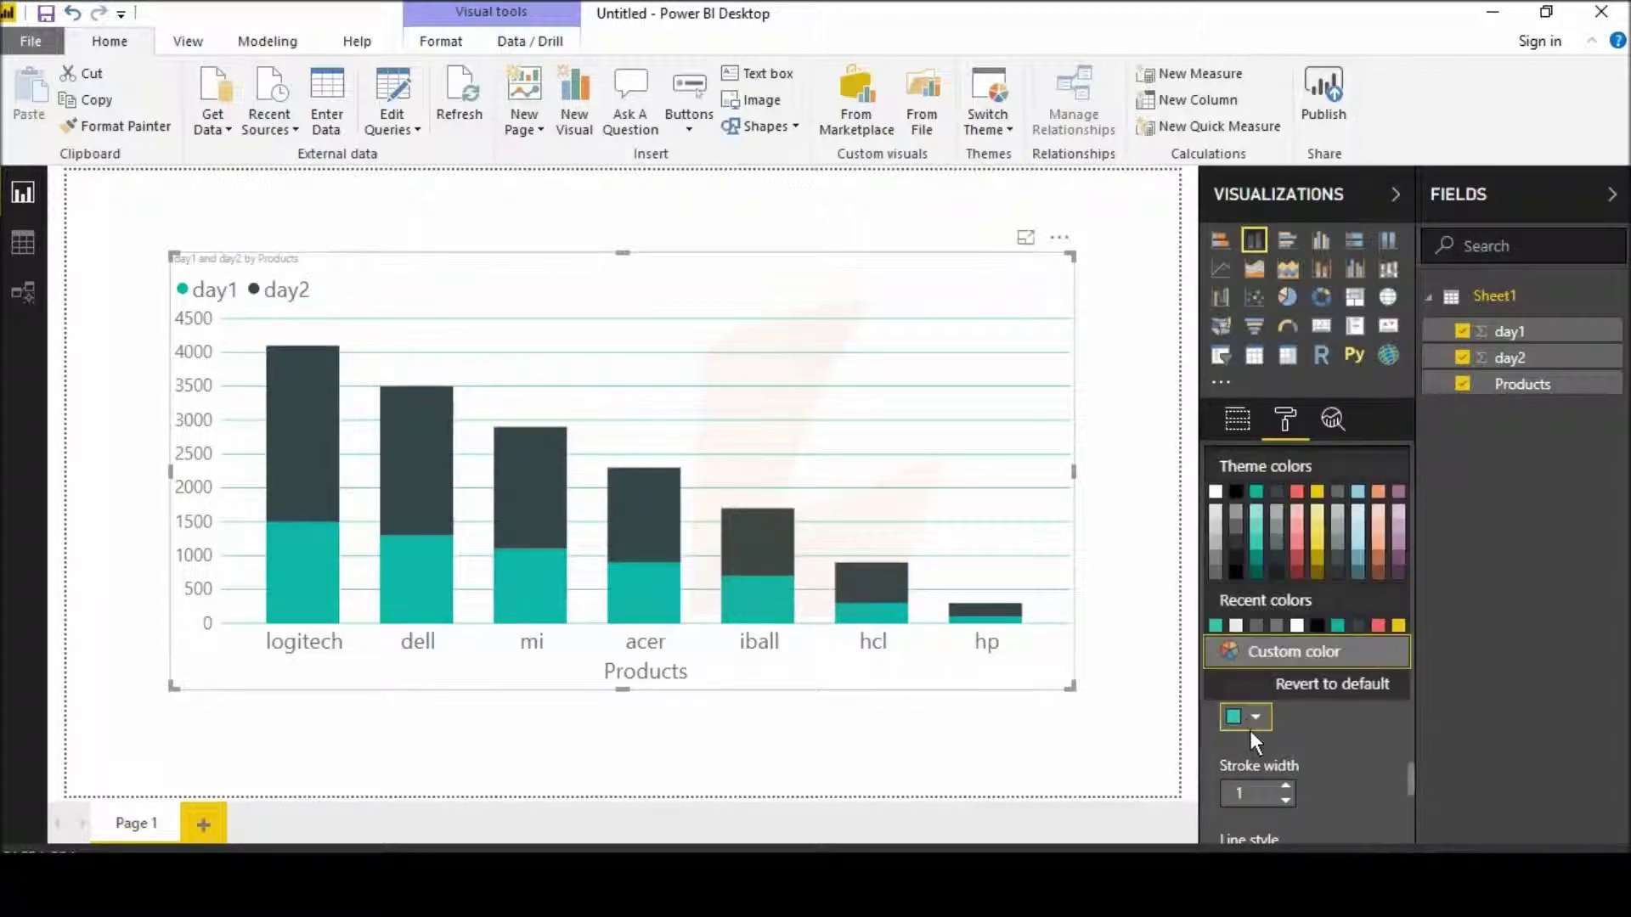
click(1374, 557)
Step: Set the Y axis gridlines' line style to Dotted with a stroke width of 1
scroll(1266, 637, down, 2)
scroll(1286, 680, down, 4)
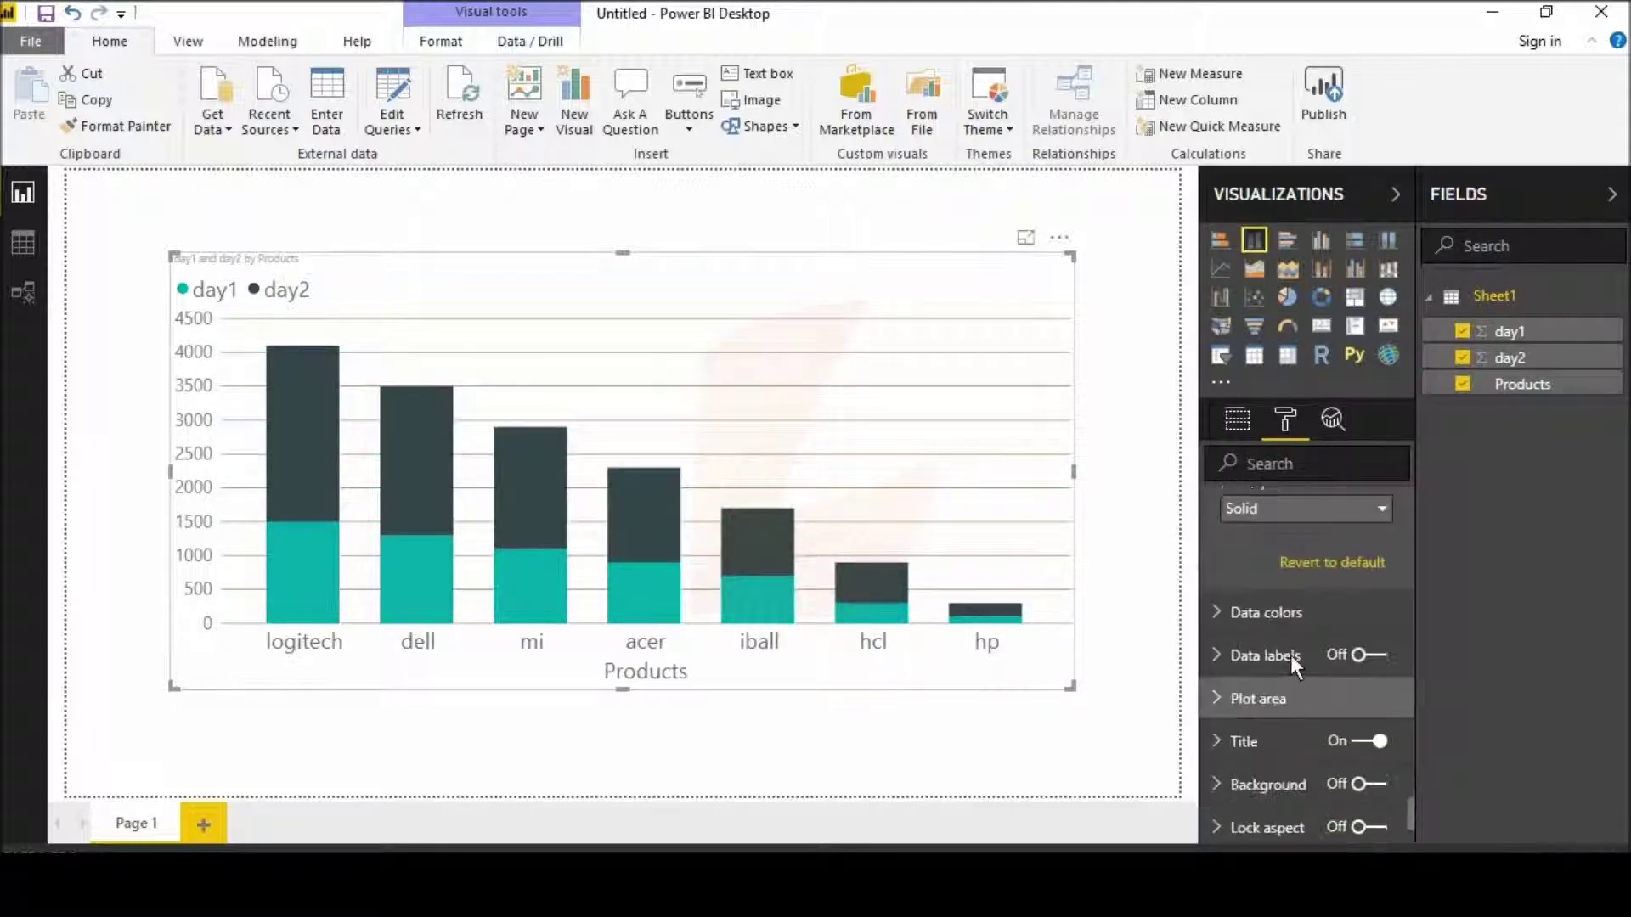
click(1321, 515)
click(1316, 583)
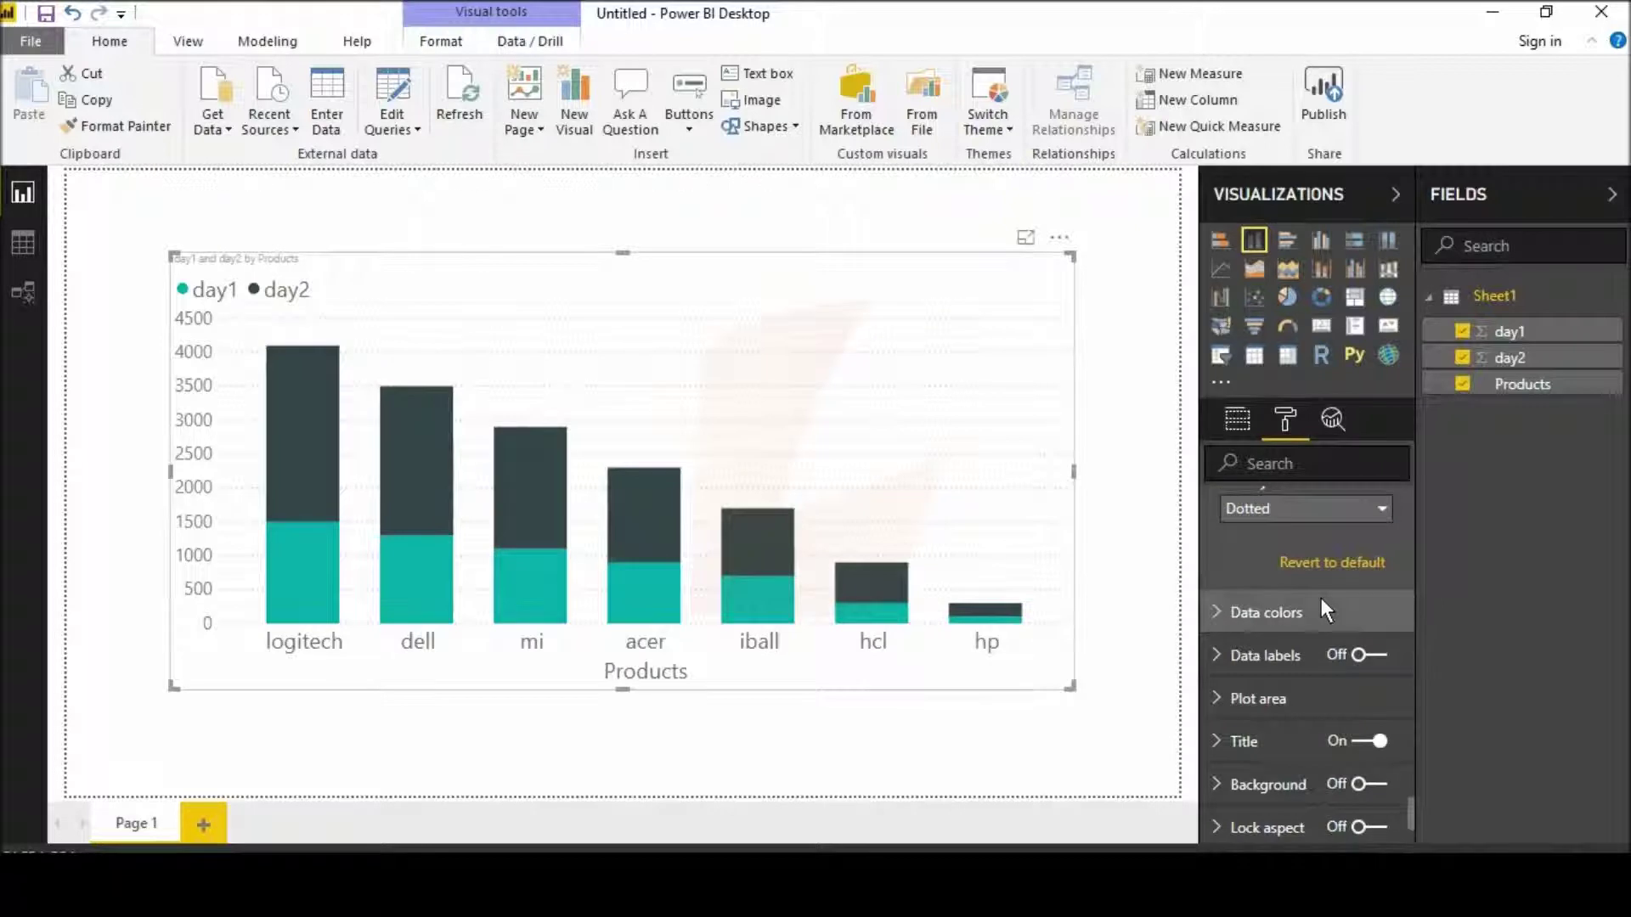
scroll(1298, 644, up, 2)
click(1285, 548)
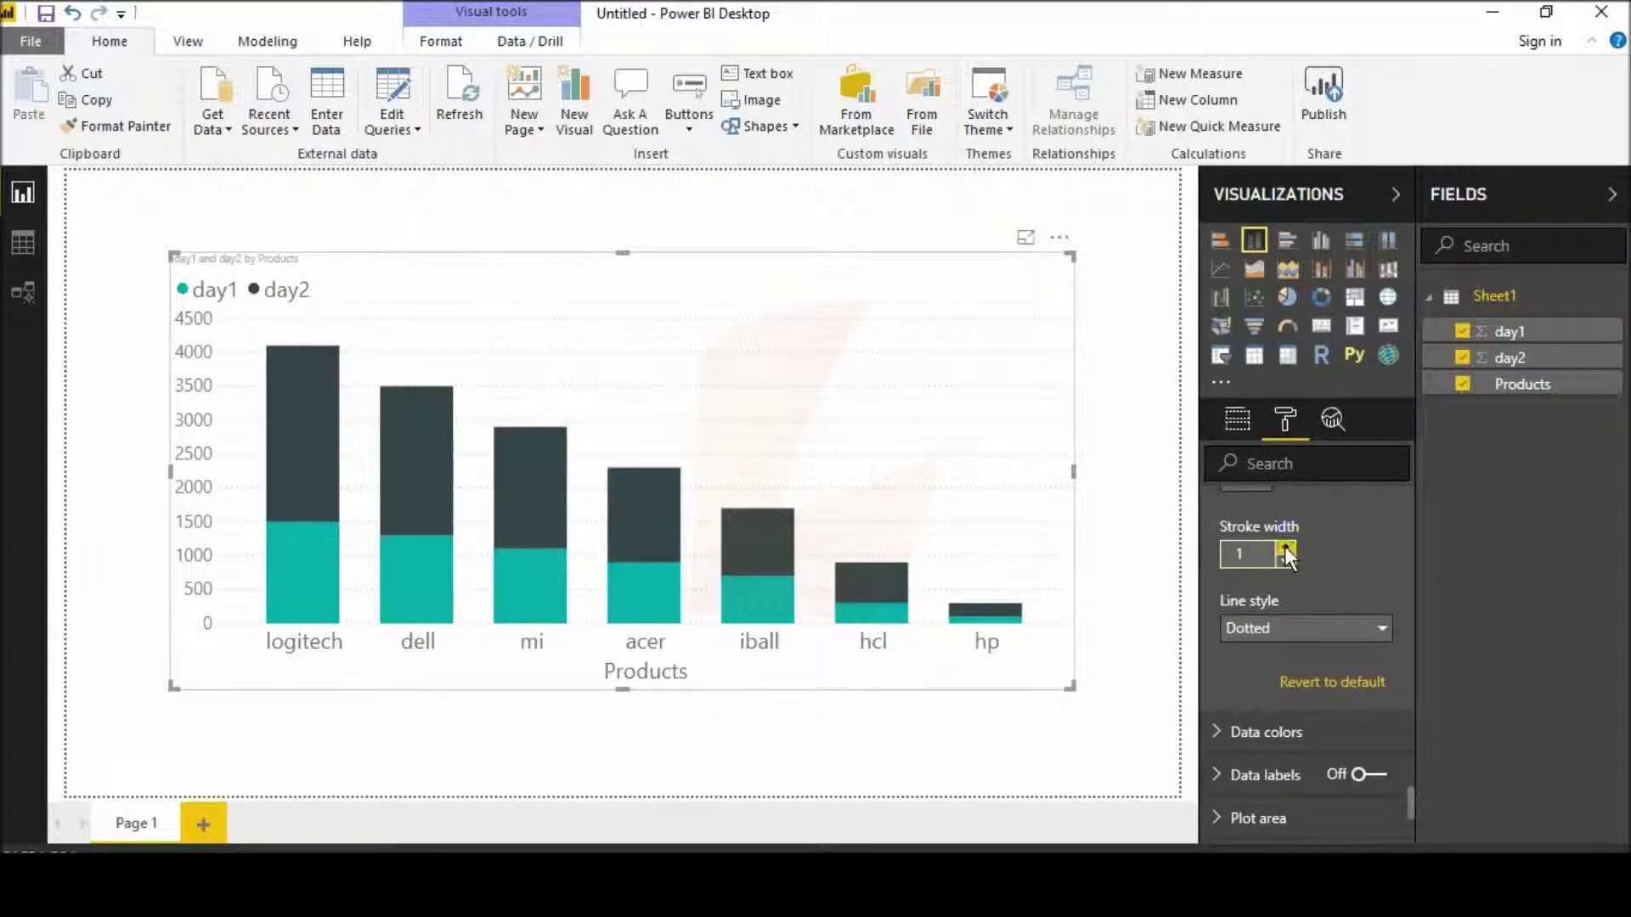
scroll(1244, 675, down, 2)
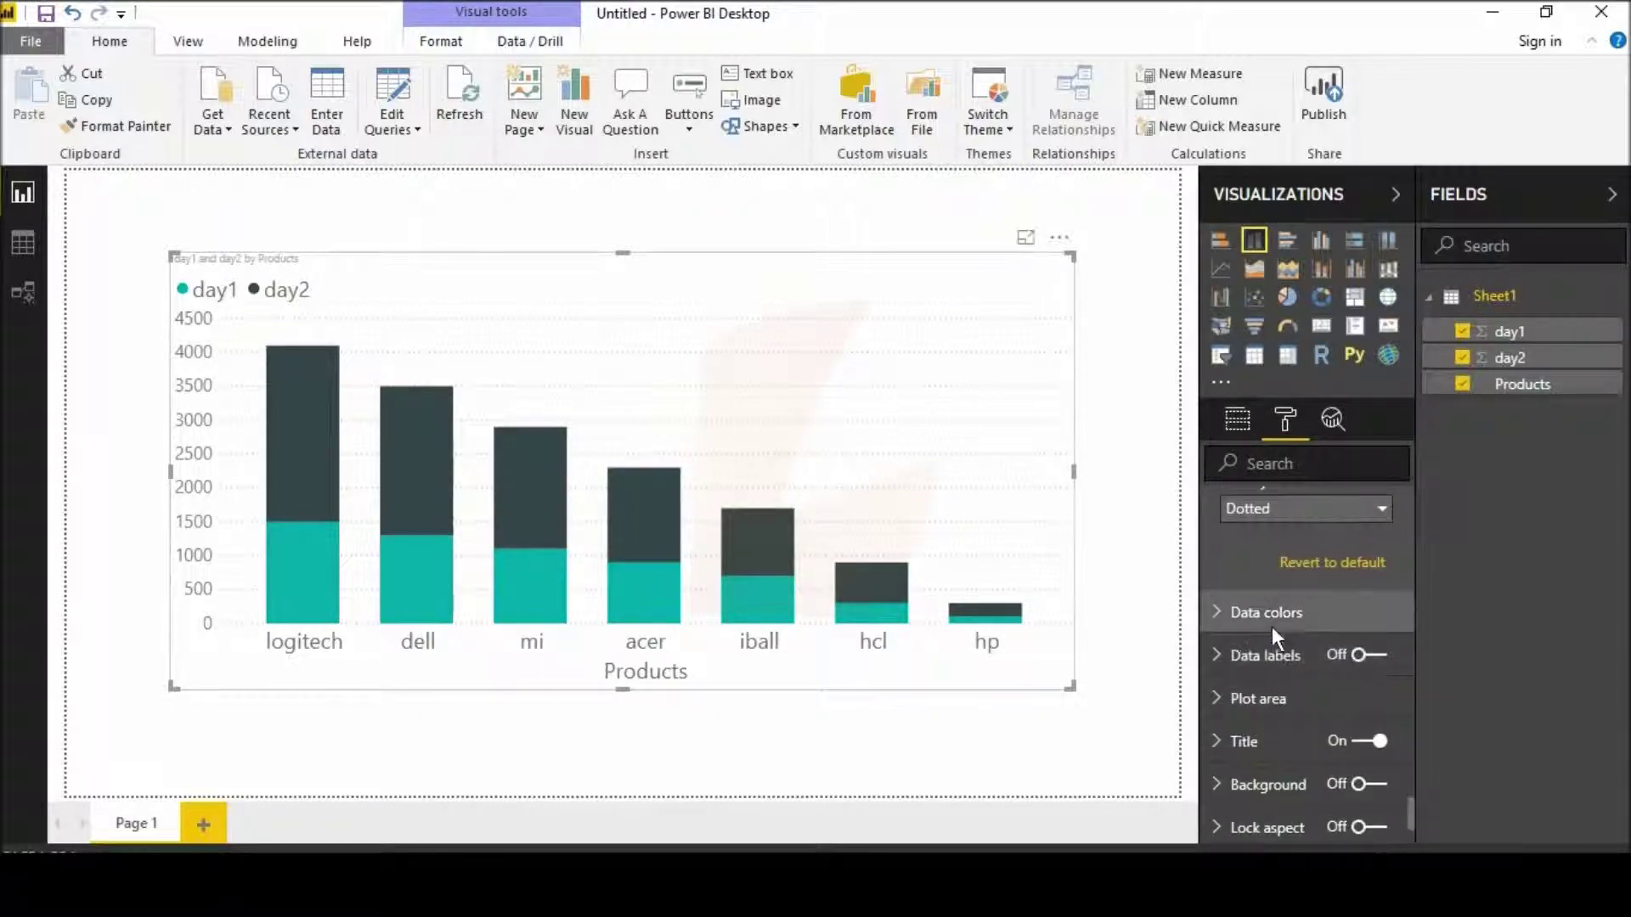
Step: Change the data colors to dark purple for day1 and a darker teal for day2
click(1272, 625)
click(1258, 684)
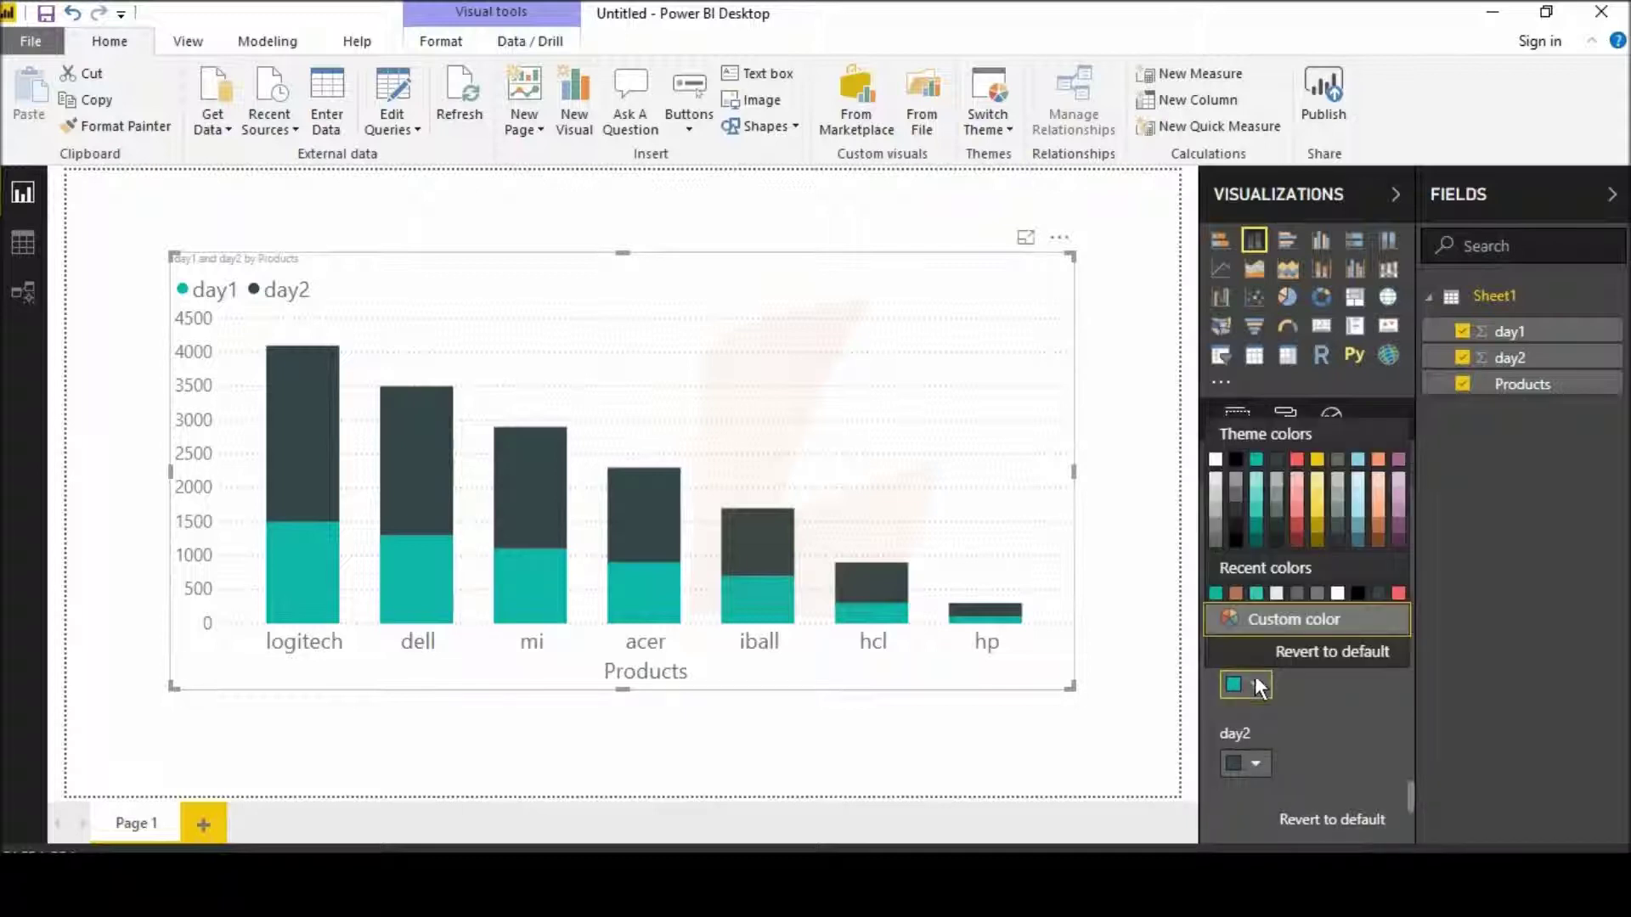
click(1398, 540)
click(1256, 755)
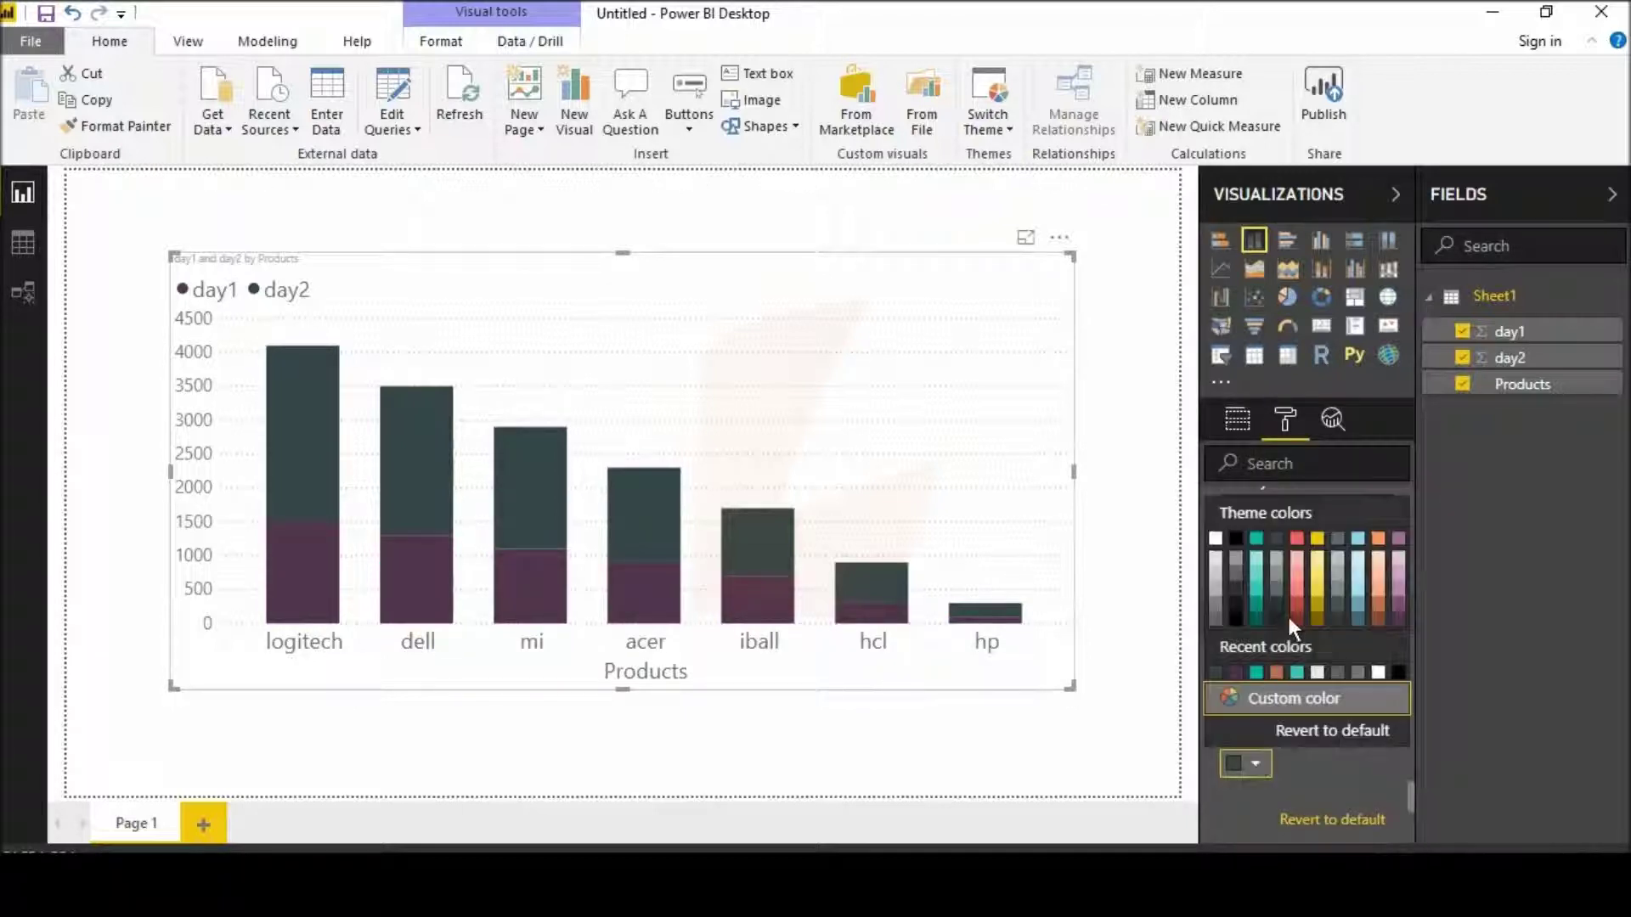
click(1254, 605)
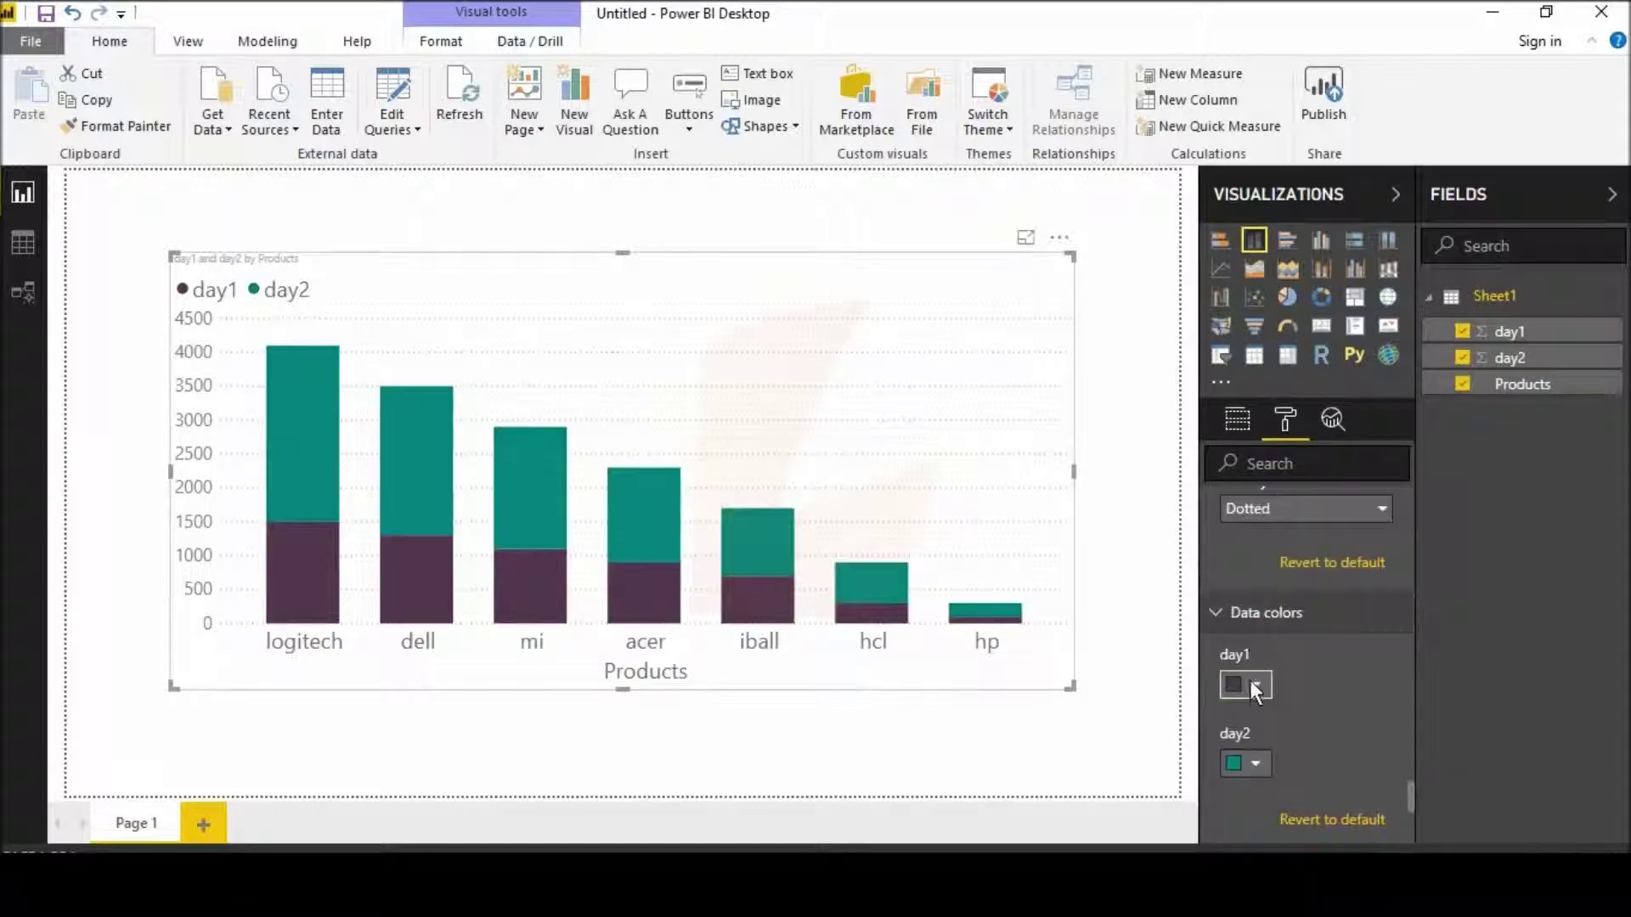
Step: Turn on the chart's data labels and set their text size to 12
scroll(1252, 711, down, 3)
click(1364, 633)
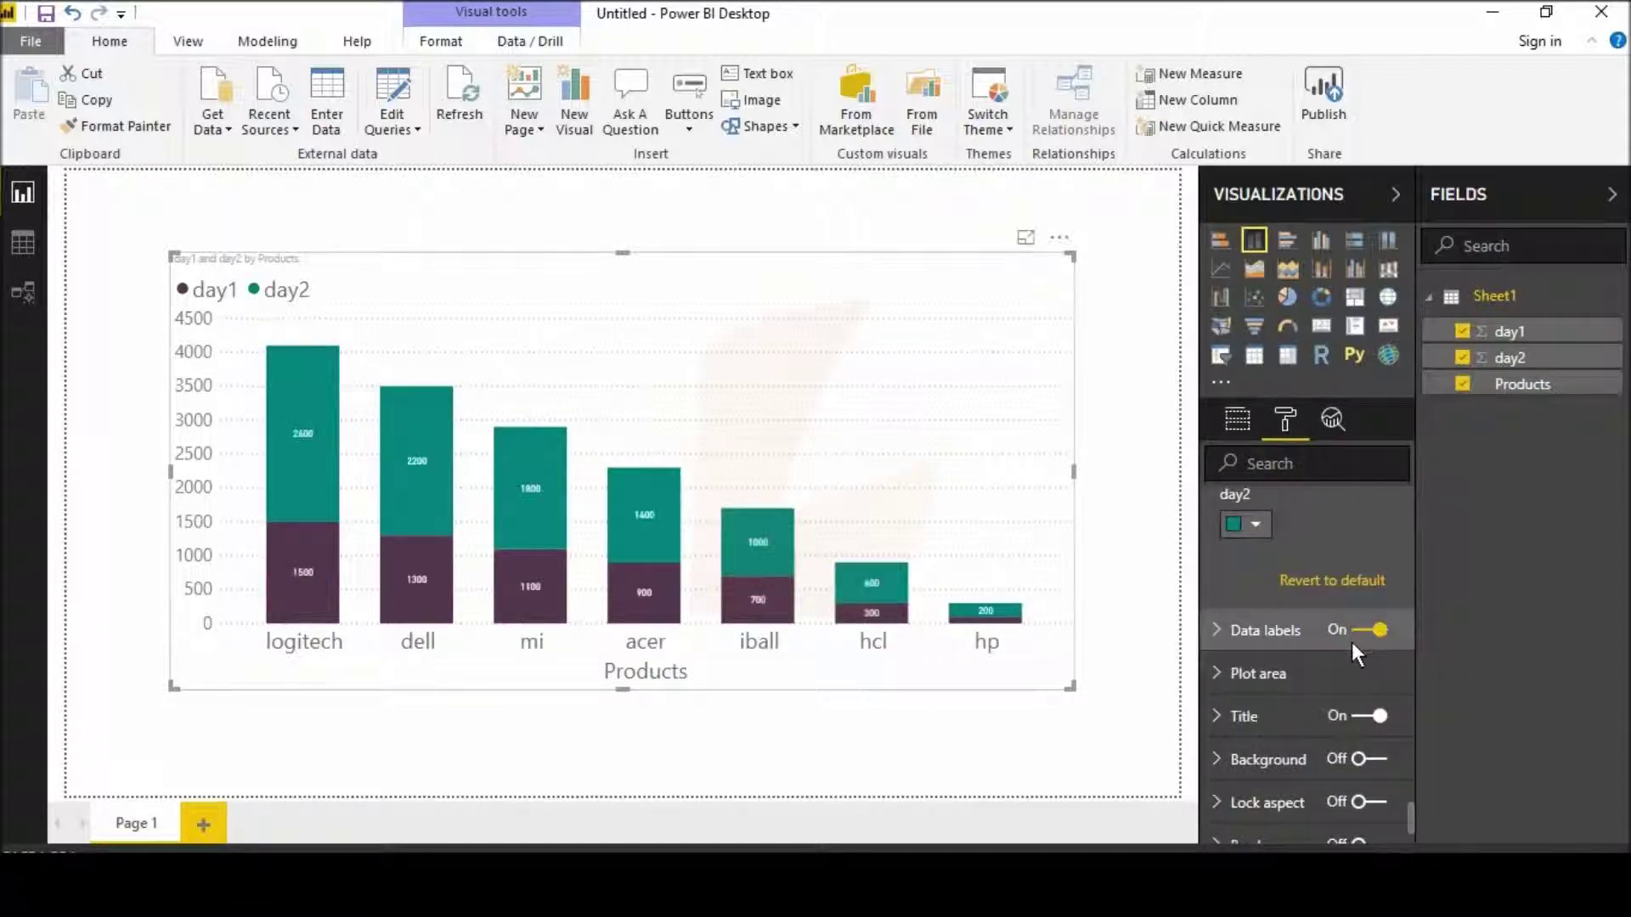
click(1247, 644)
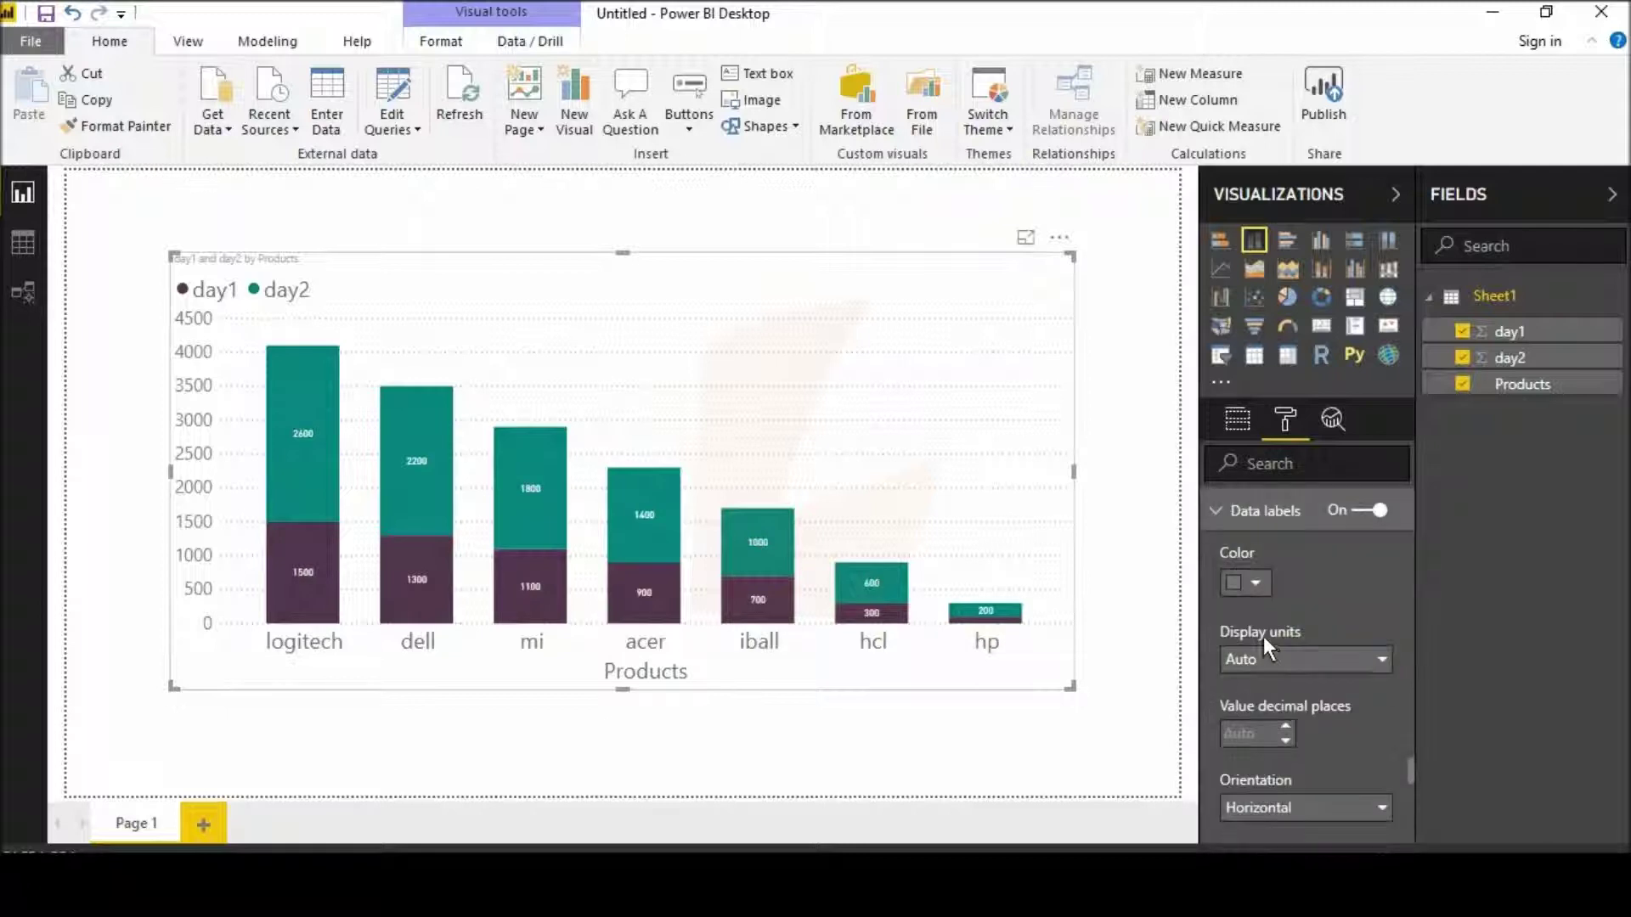
scroll(1282, 739, down, 5)
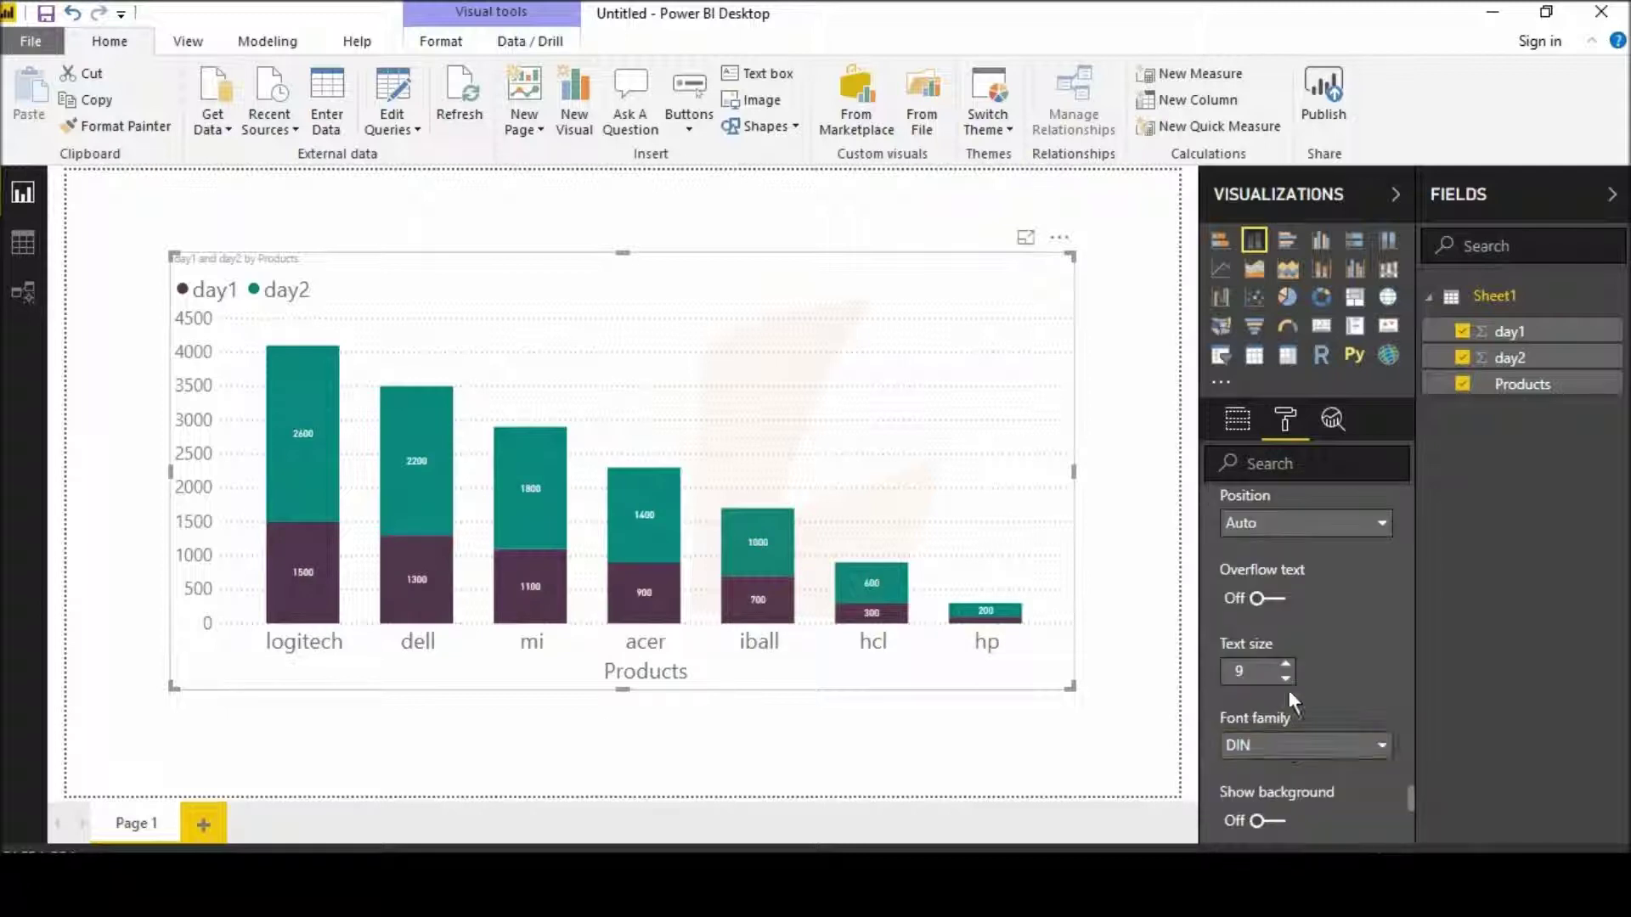
click(1289, 666)
click(1289, 666)
click(1289, 665)
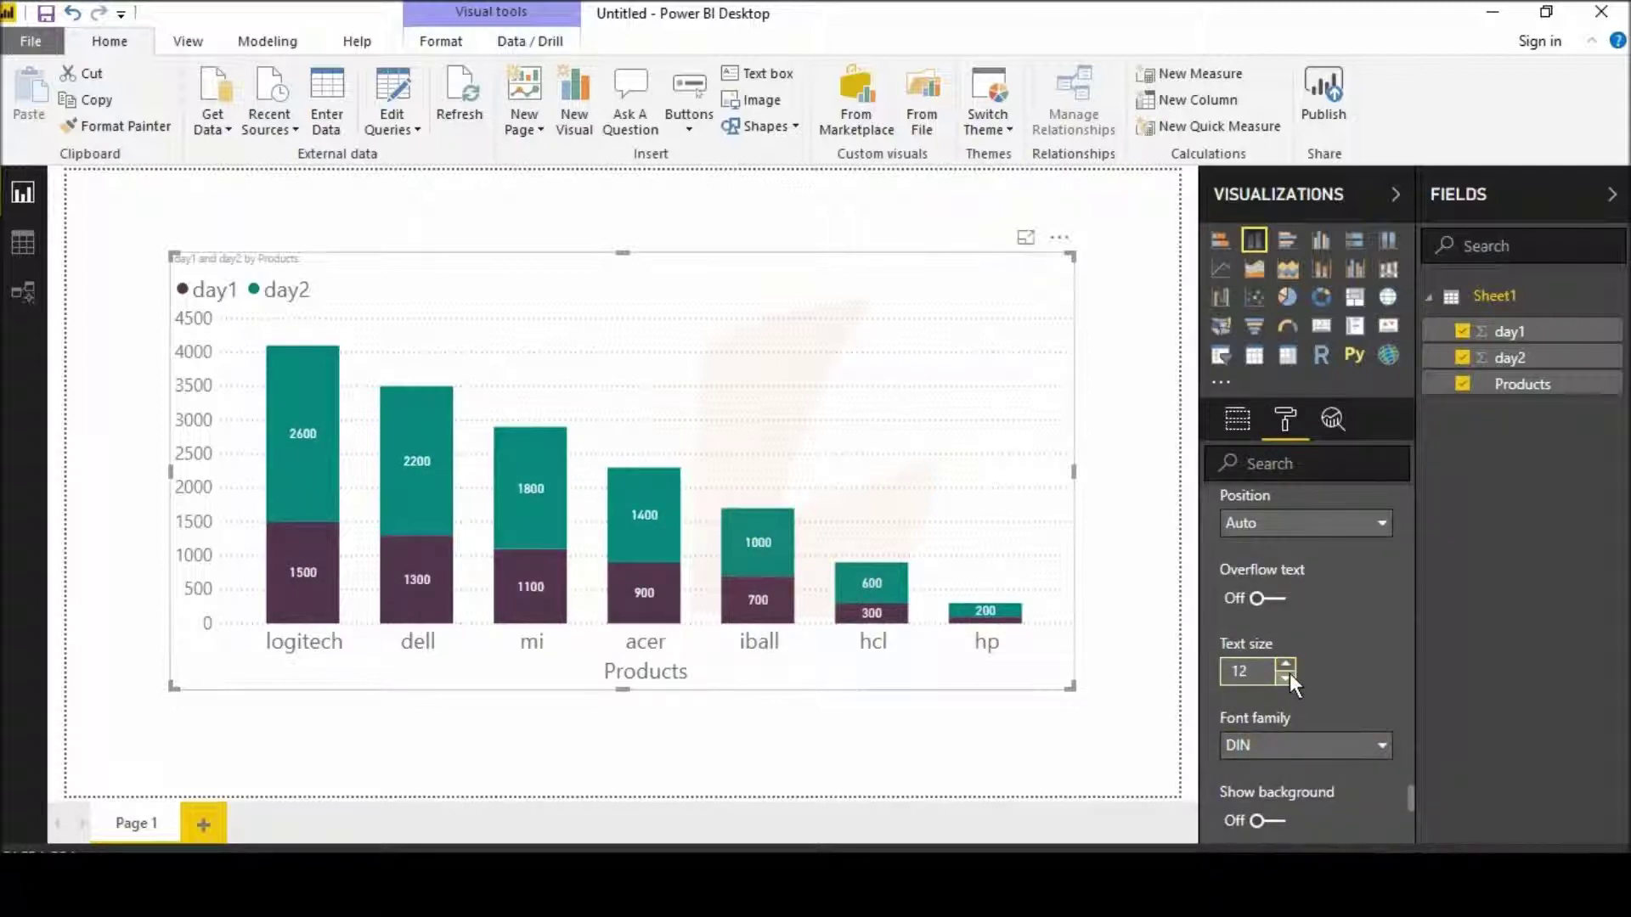
Step: Reduce the text size of the chart's data labels to 11
click(1287, 679)
click(1287, 680)
click(1284, 669)
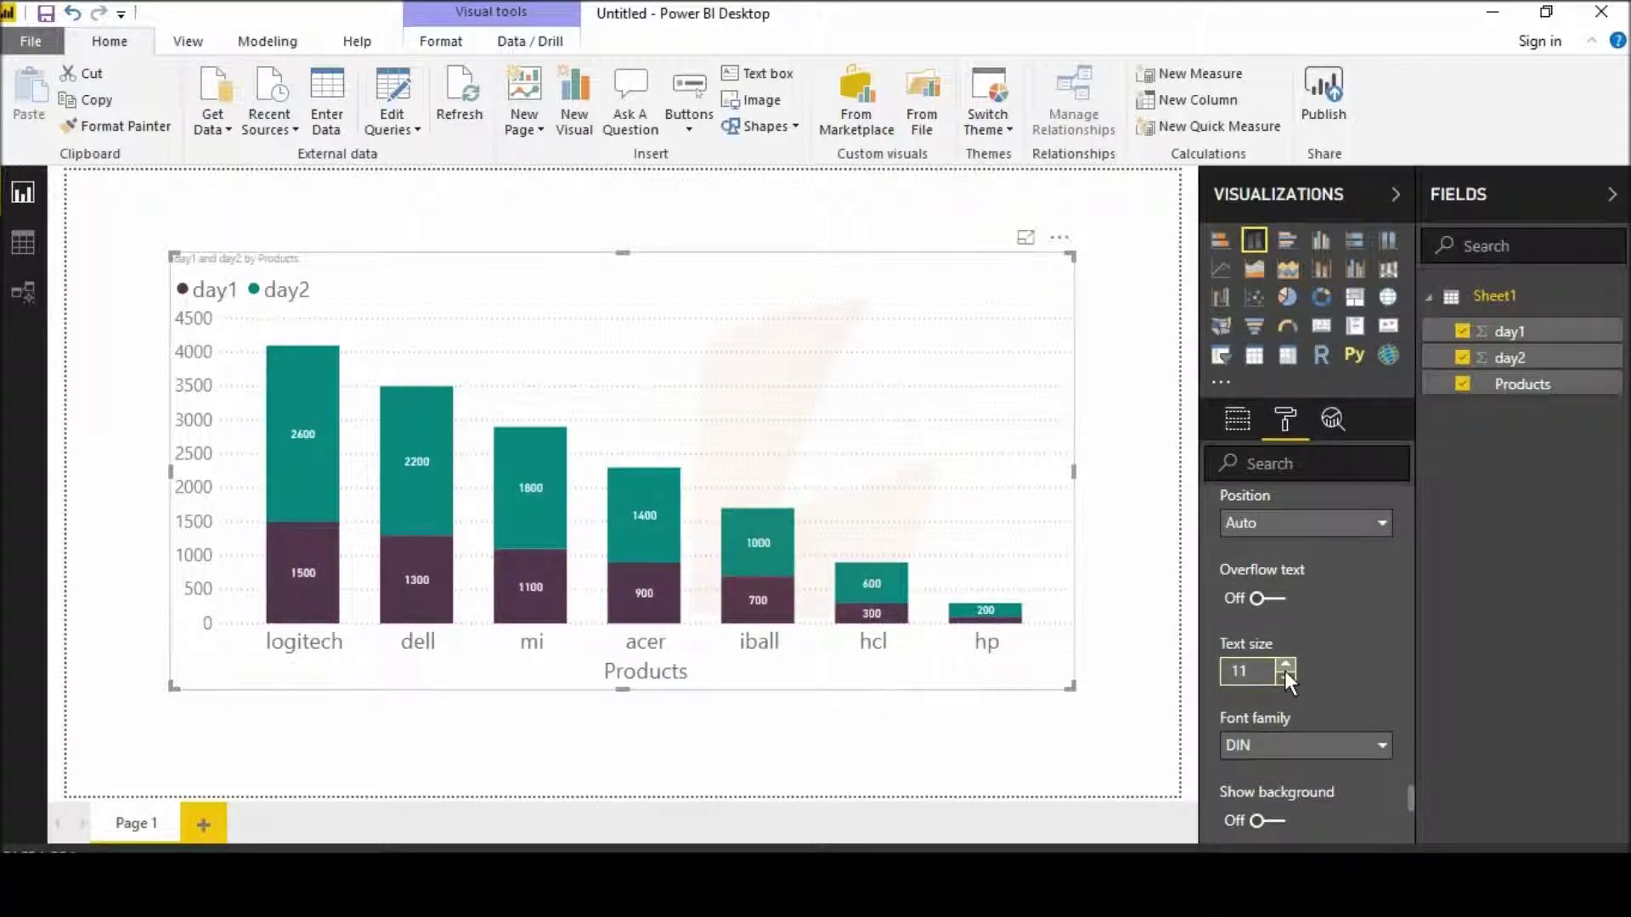
Step: Try showing a background behind the data labels and switch it off again
scroll(1284, 673, down, 3)
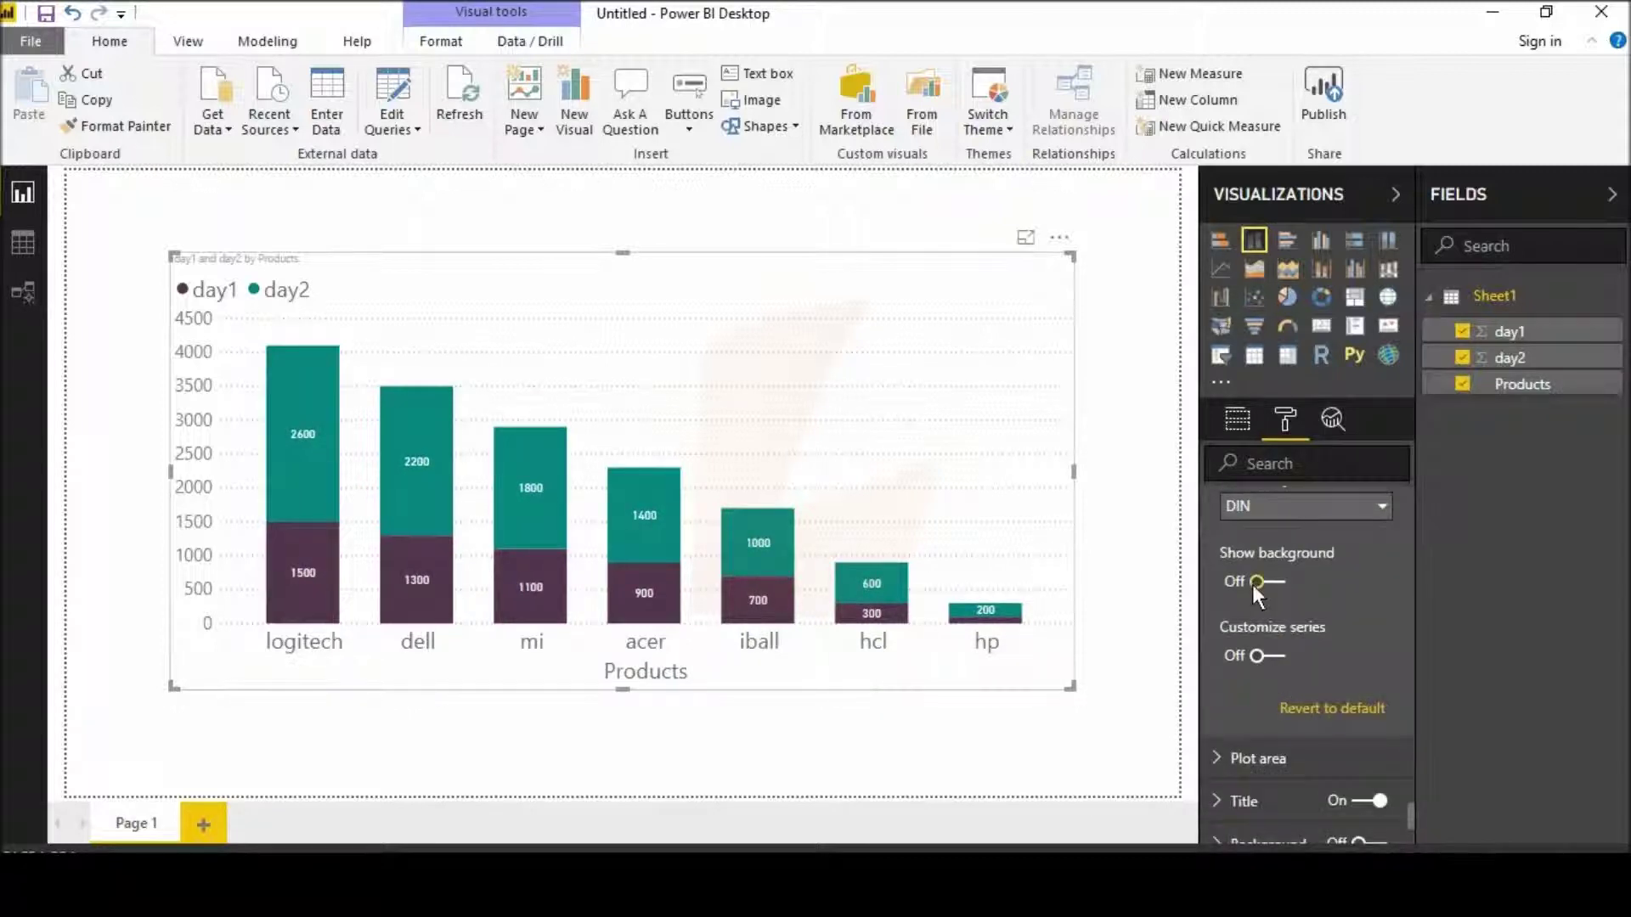
click(1257, 583)
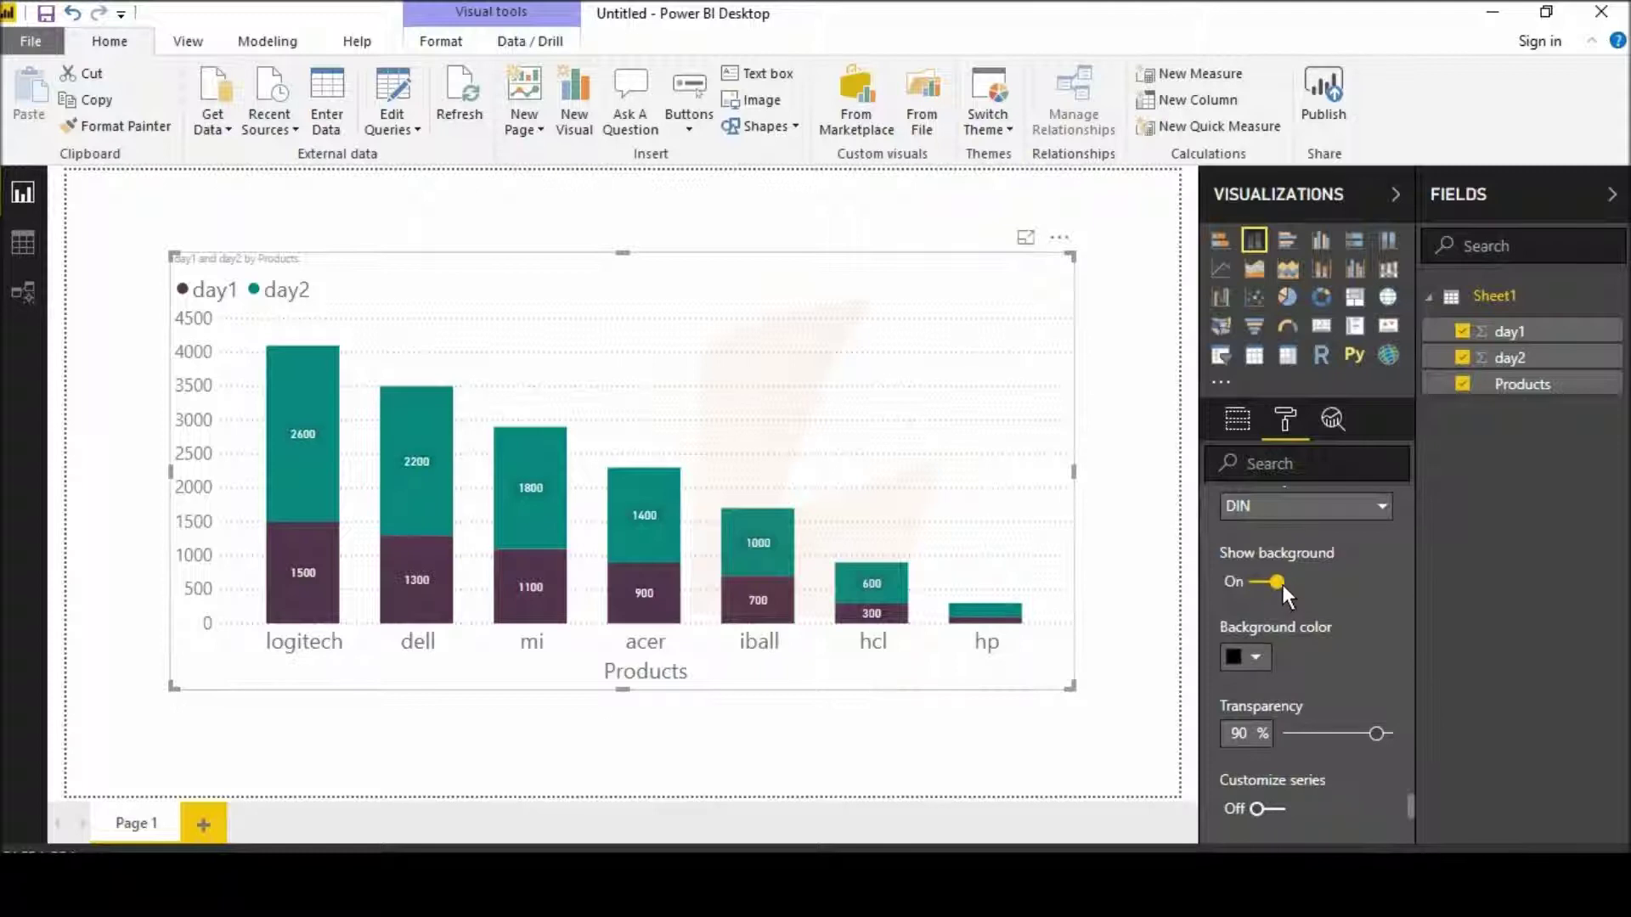
click(1281, 585)
Step: Center-align the title of the stacked column chart in its title formatting settings
scroll(1280, 646, down, 3)
click(1276, 569)
scroll(1281, 629, down, 2)
click(1289, 614)
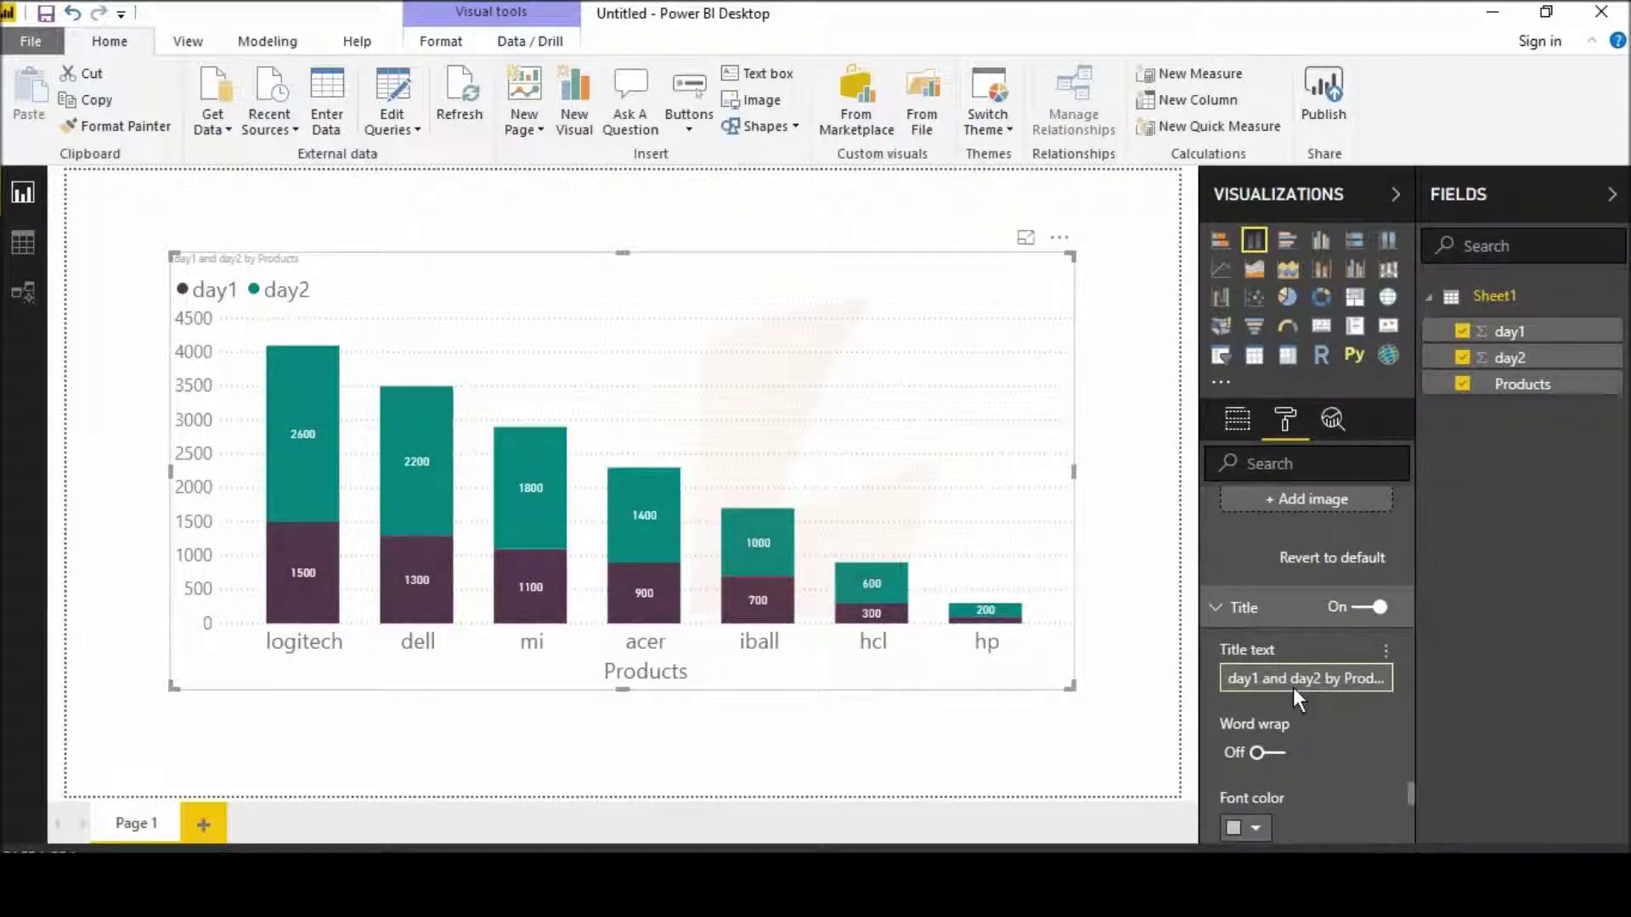
scroll(1293, 690, down, 3)
click(1263, 743)
Step: Give the chart title a dark teal background and a white font color
click(1253, 667)
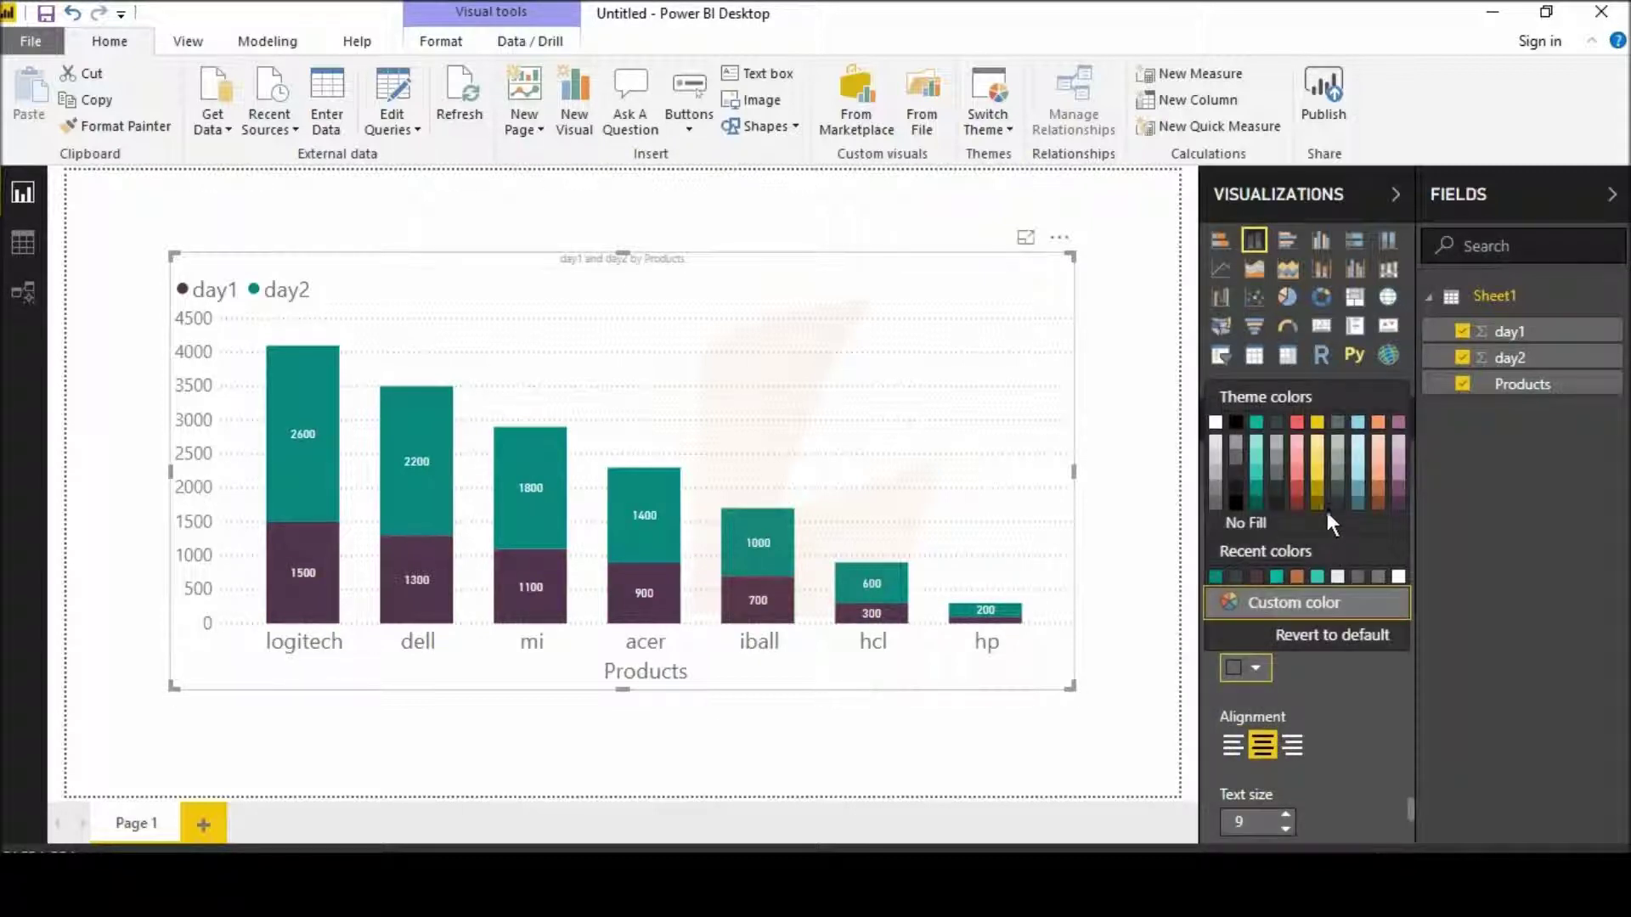
click(1255, 504)
click(1248, 590)
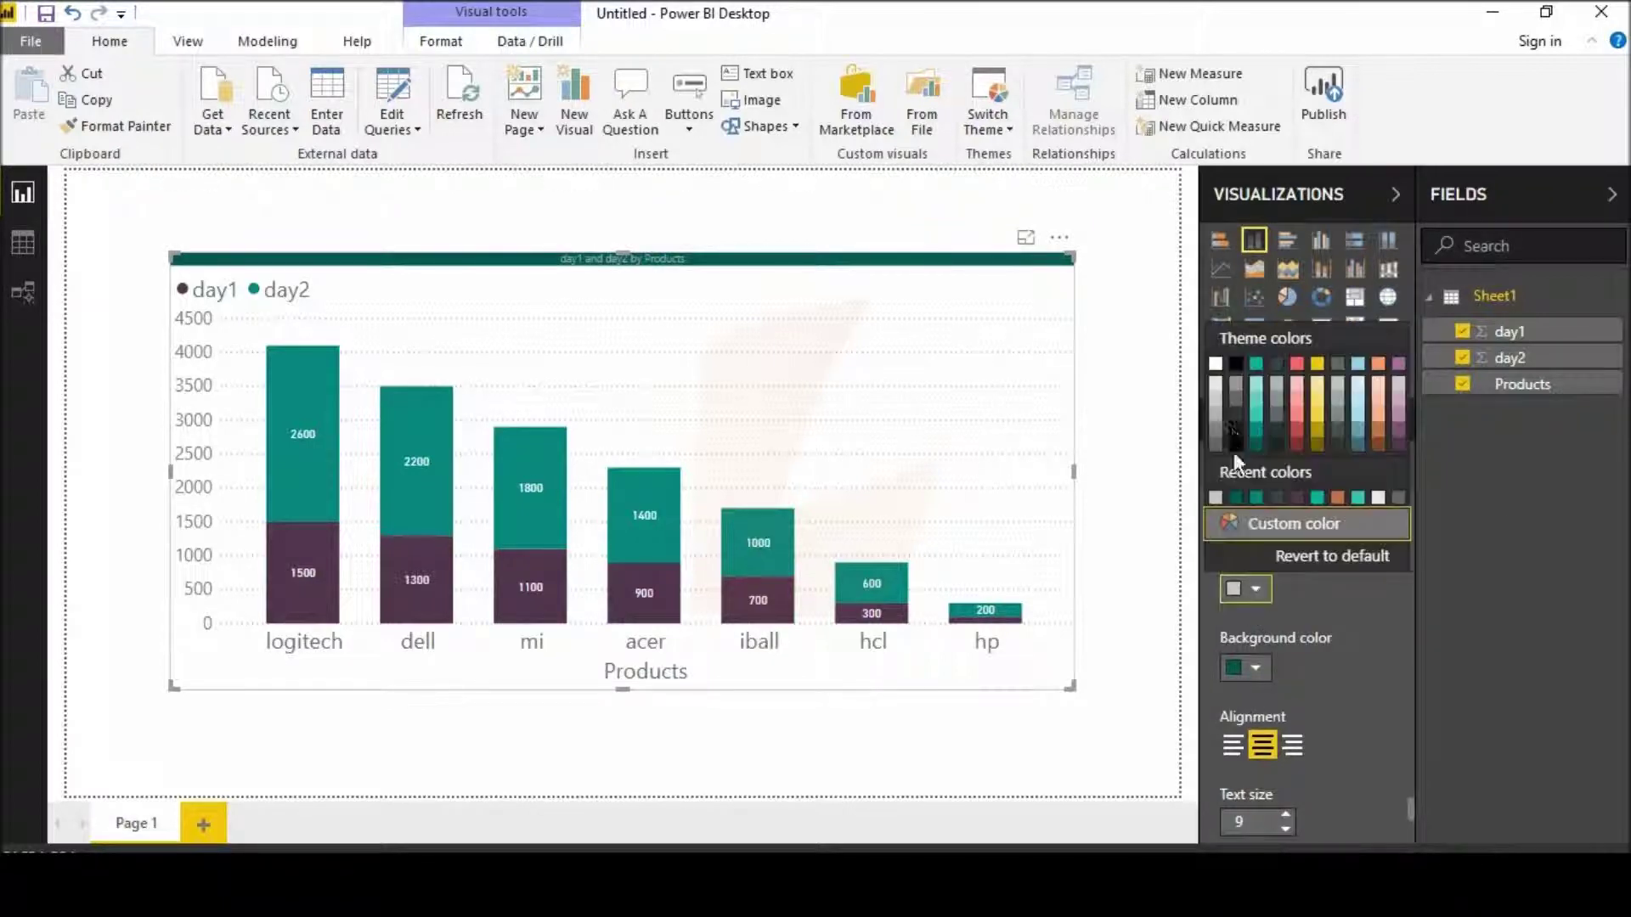
click(1216, 365)
Step: Increase the chart title's text size to 22
scroll(1256, 671, down, 3)
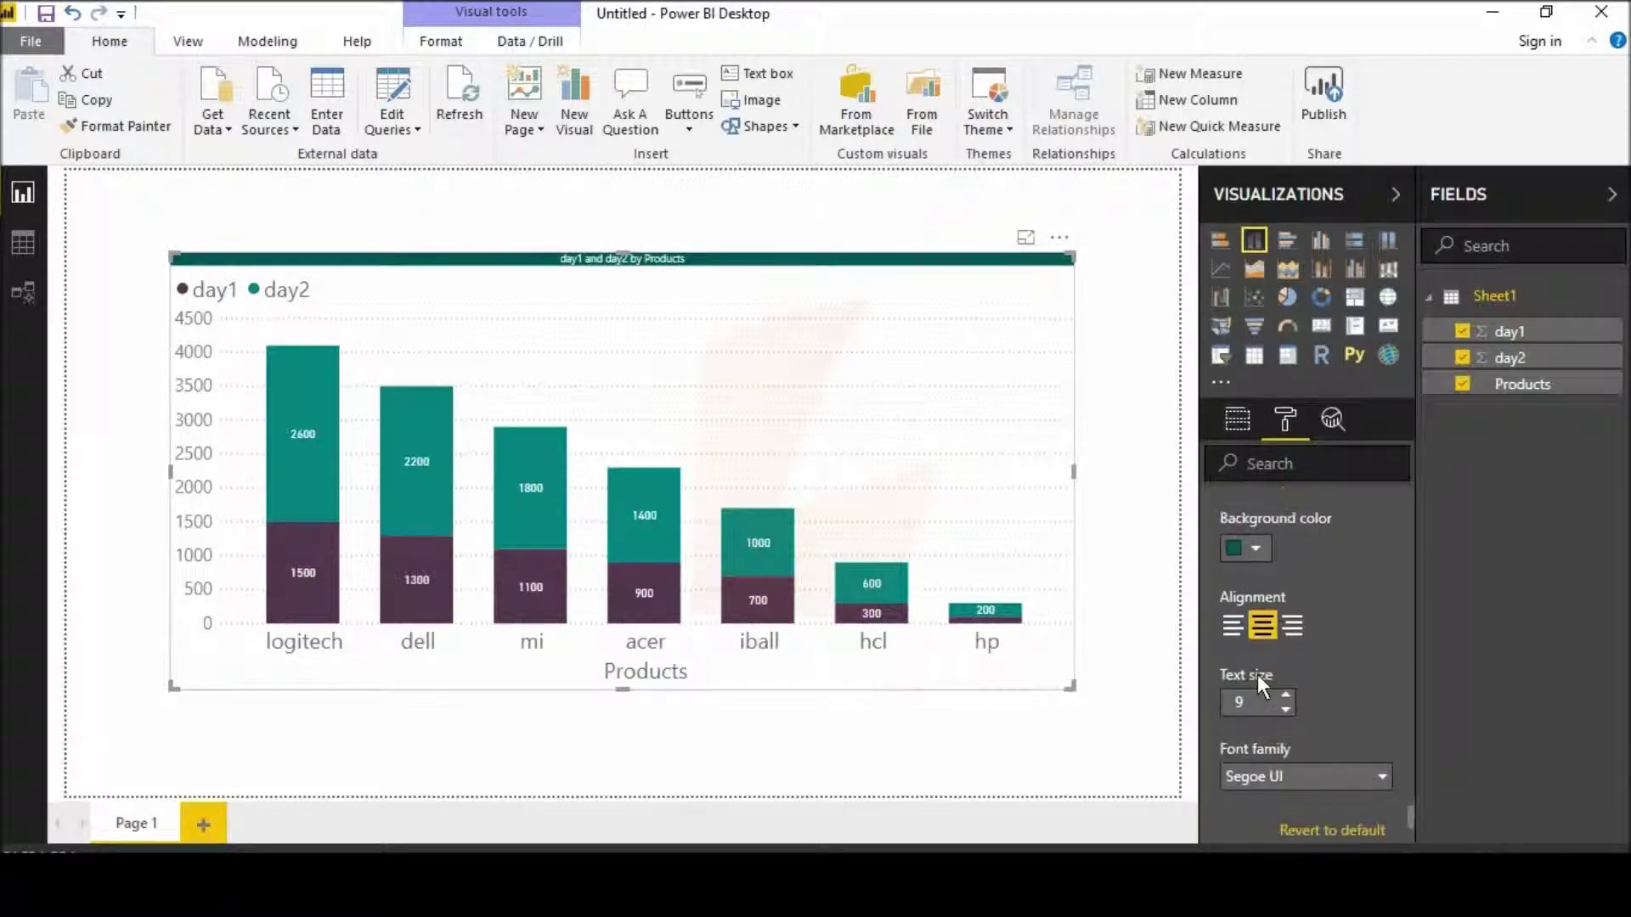
click(1283, 696)
click(1282, 697)
click(1283, 696)
click(1282, 697)
click(1282, 698)
scroll(1276, 692, up, 3)
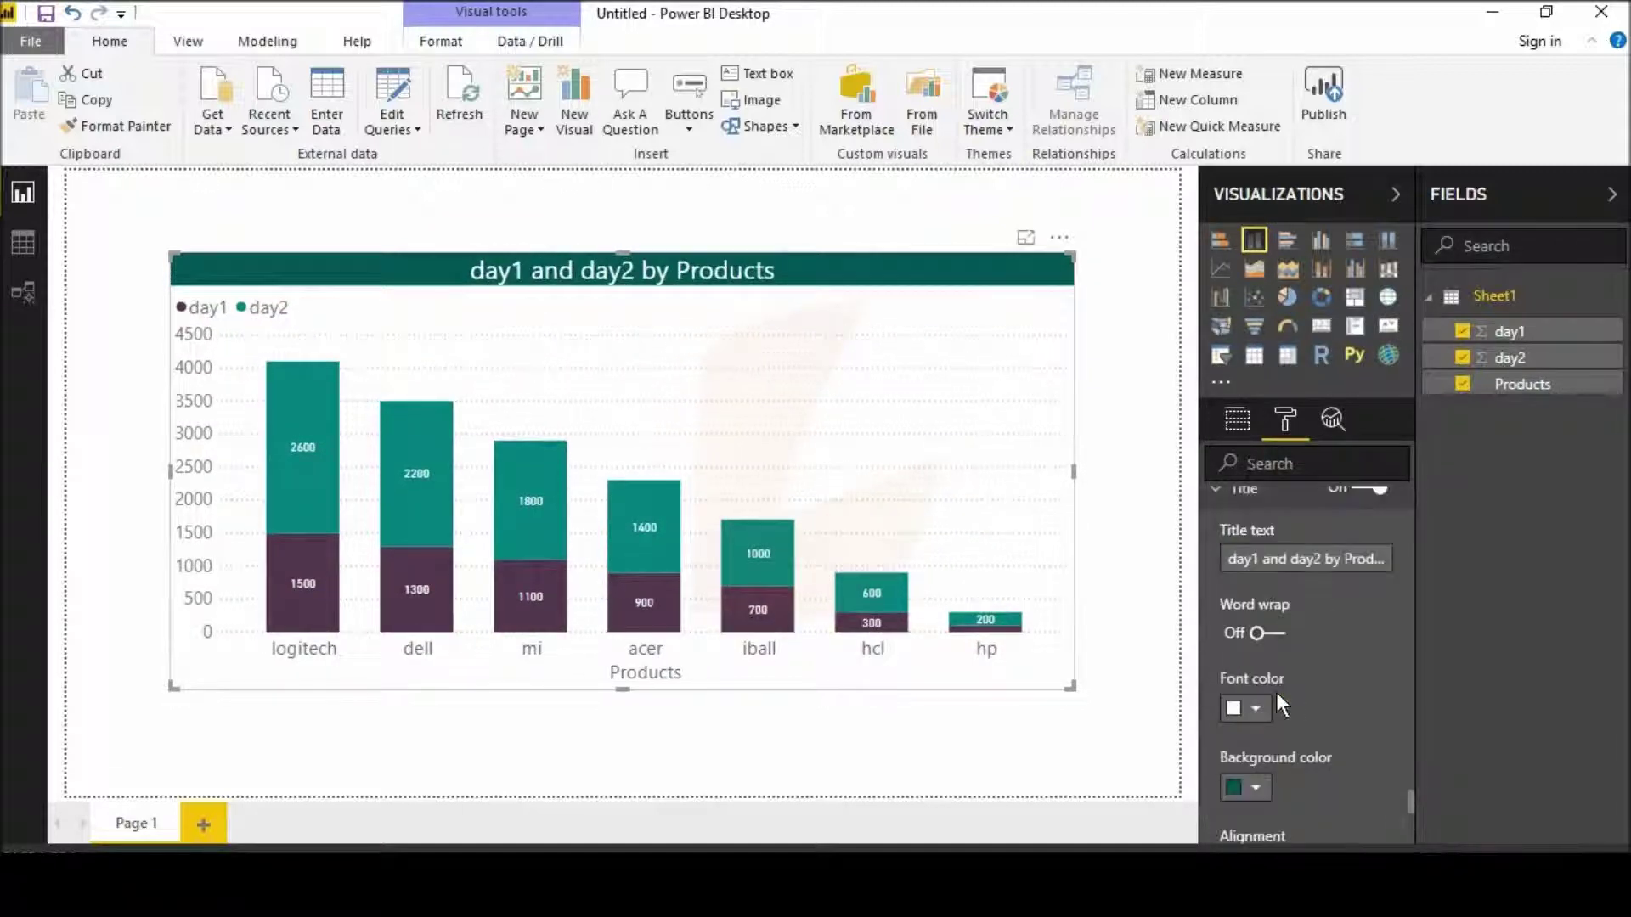
scroll(1276, 691, up, 2)
Step: Turn on the chart's background with a light teal color and 56% transparency
scroll(1272, 693, down, 5)
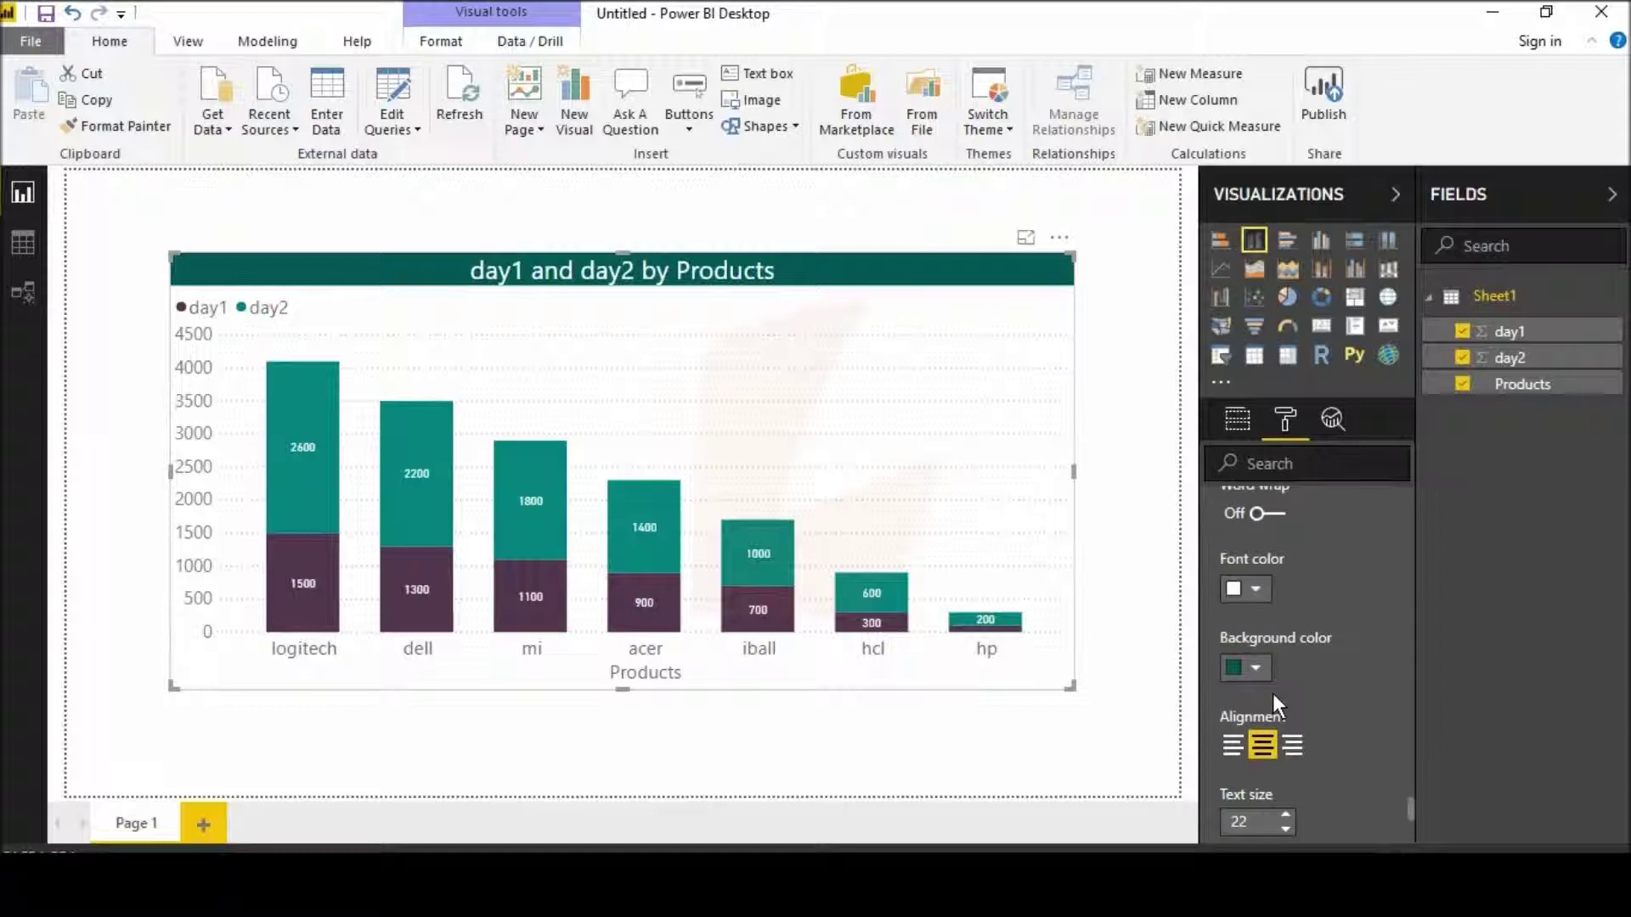
click(1350, 759)
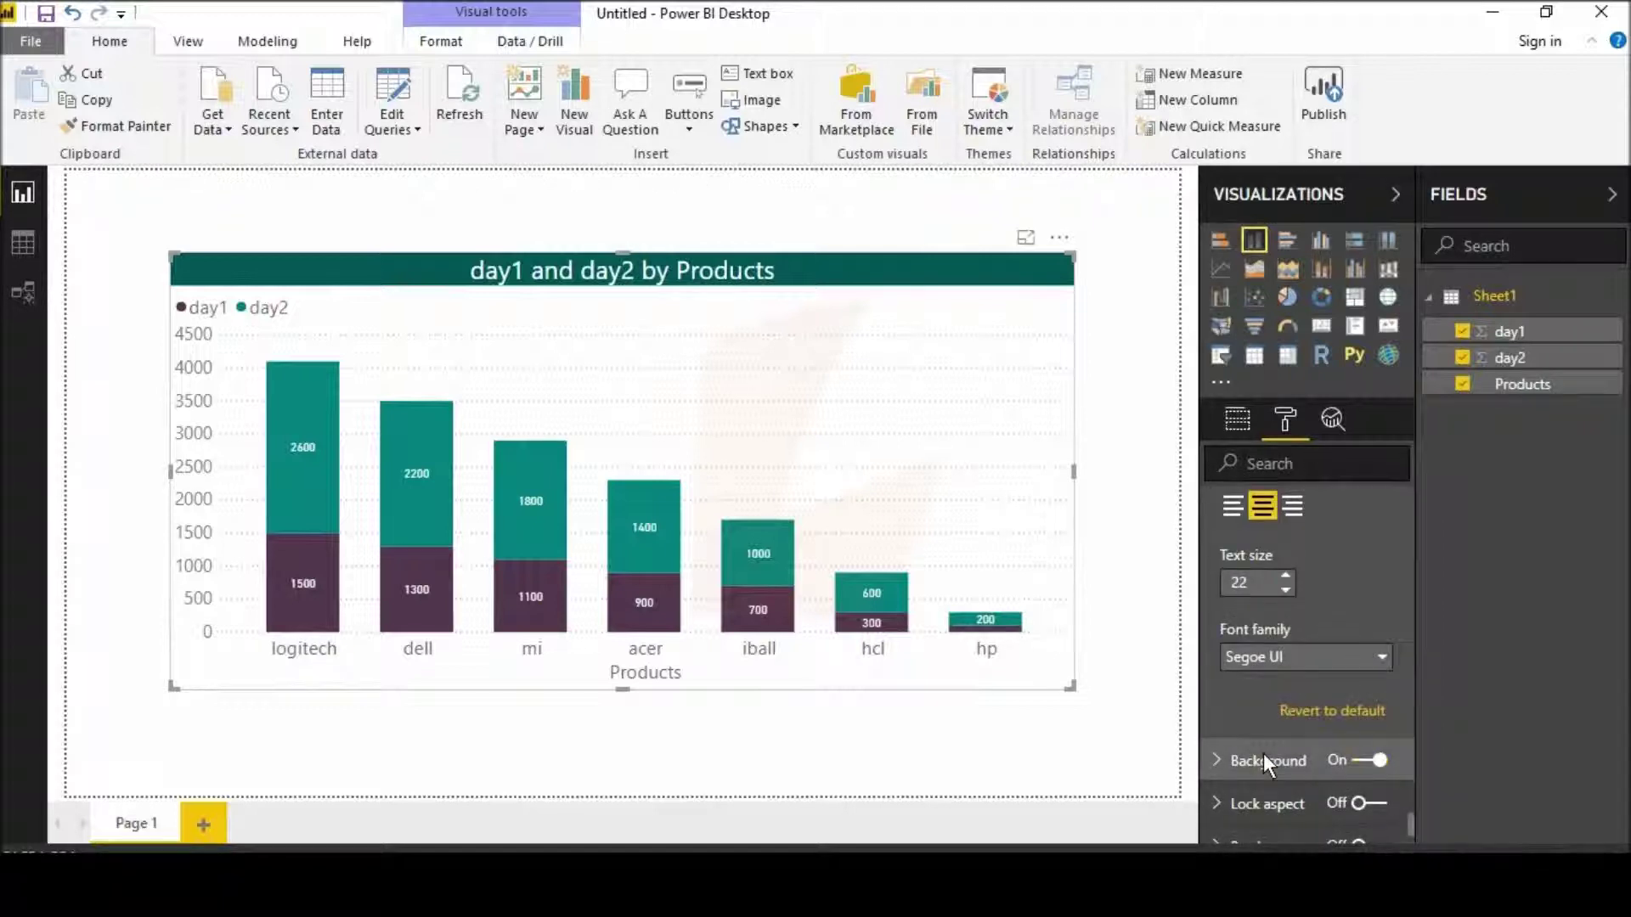
click(1263, 756)
click(1257, 595)
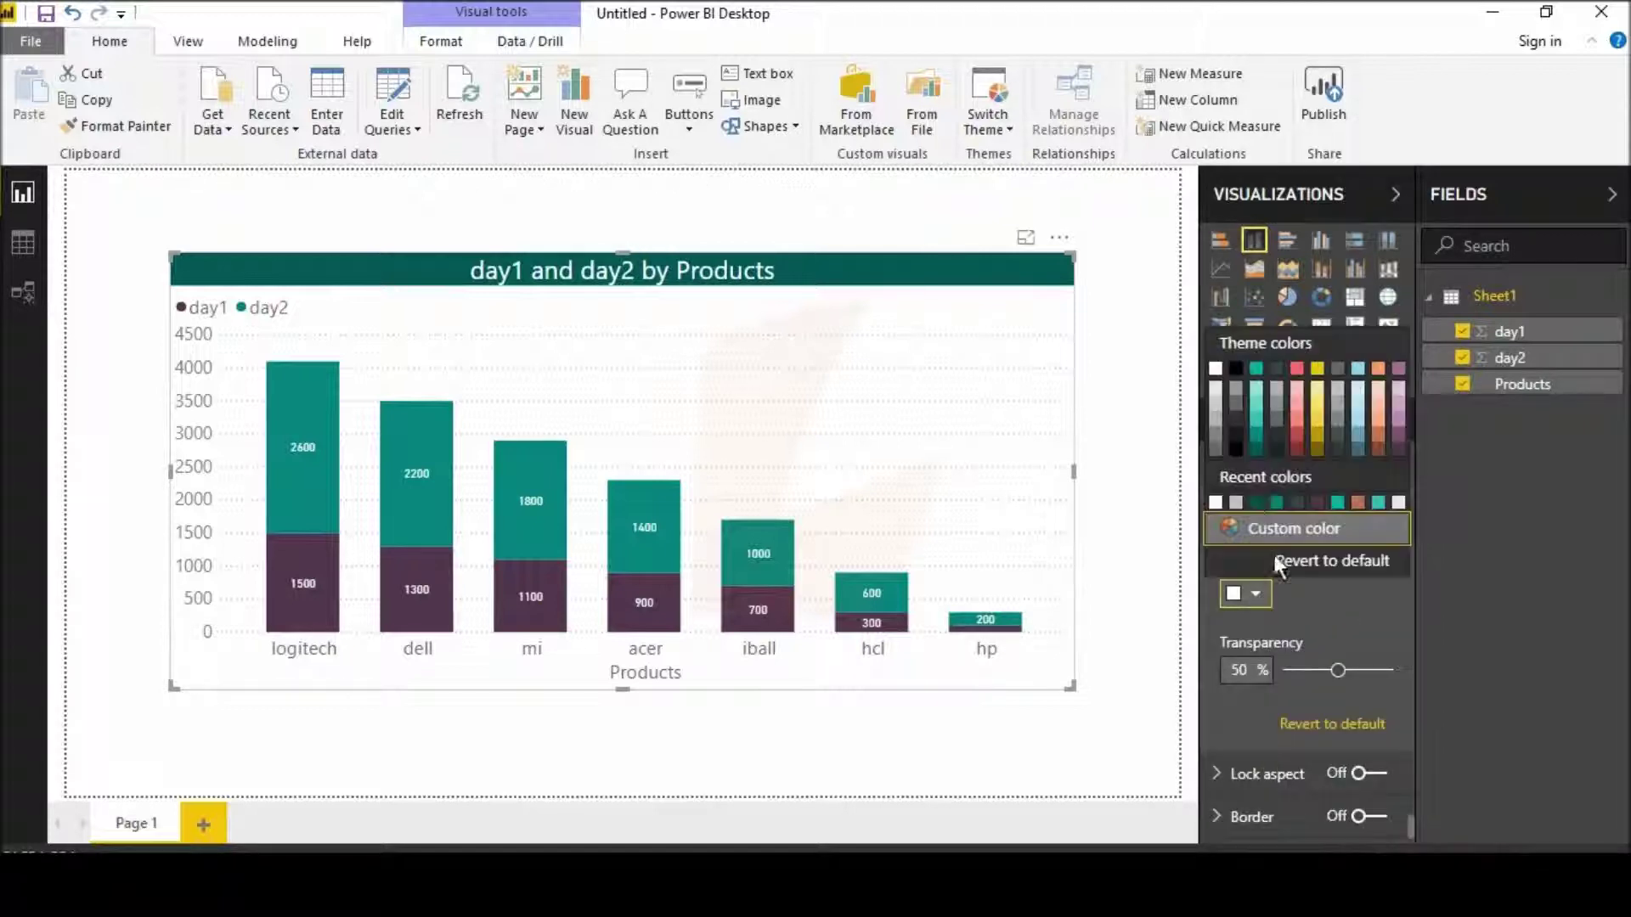
click(1259, 385)
mouse_move(1337, 671)
mouse_down()
mouse_move(1359, 665)
mouse_move(1342, 671)
mouse_up()
Step: Turn on the chart's border with a radius of 30 and a dark teal color
scroll(1334, 684, down, 1)
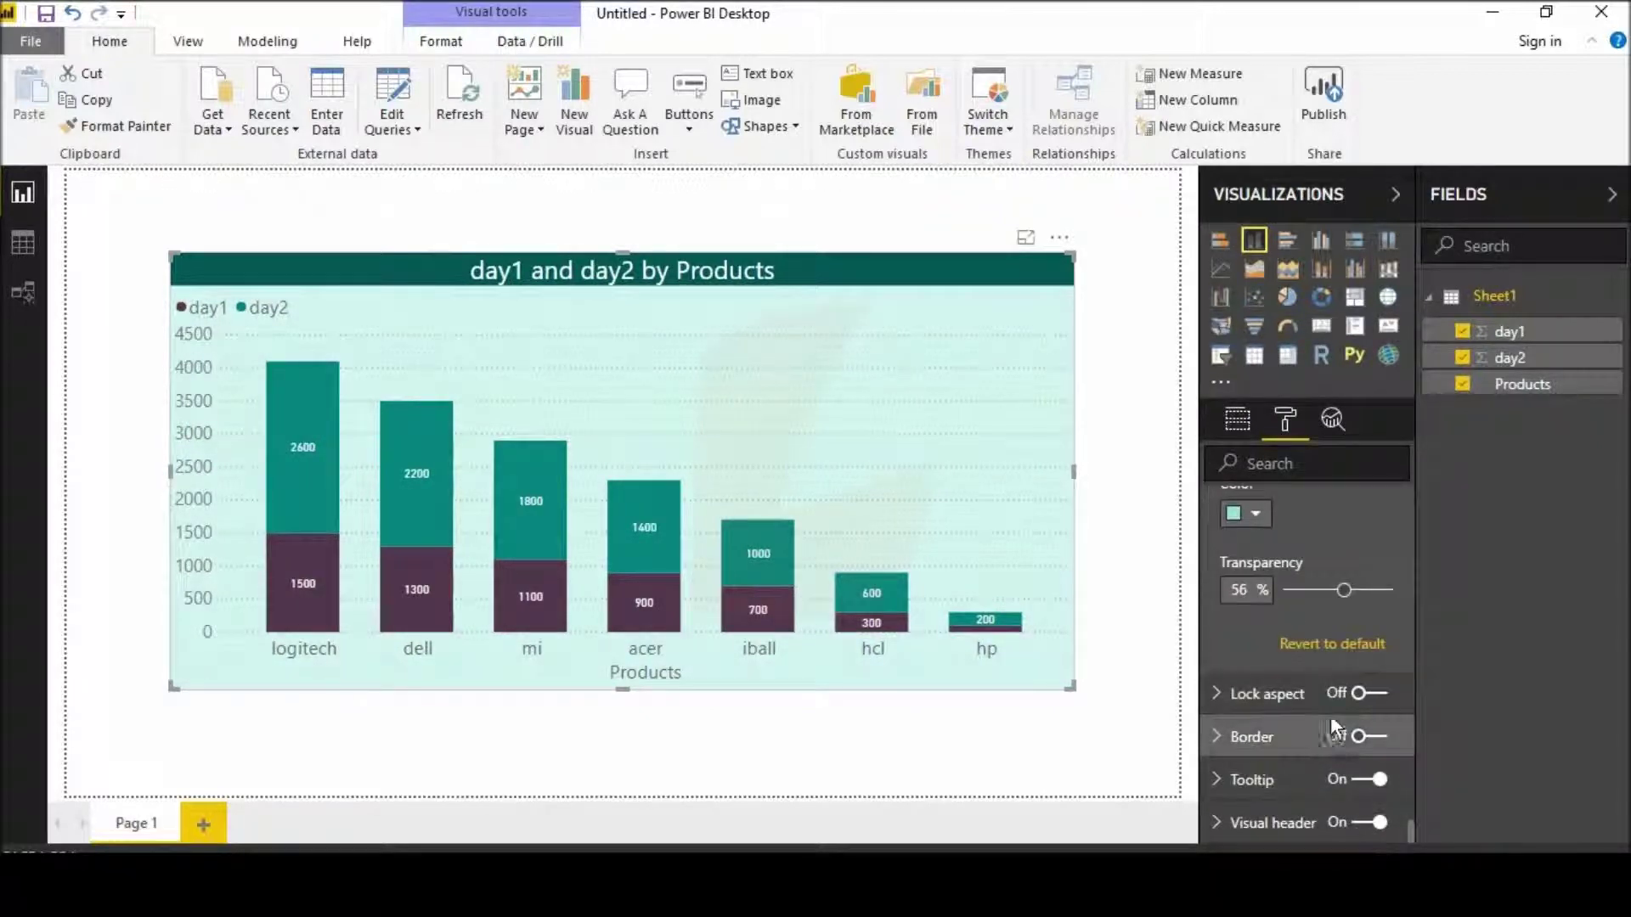
click(1358, 736)
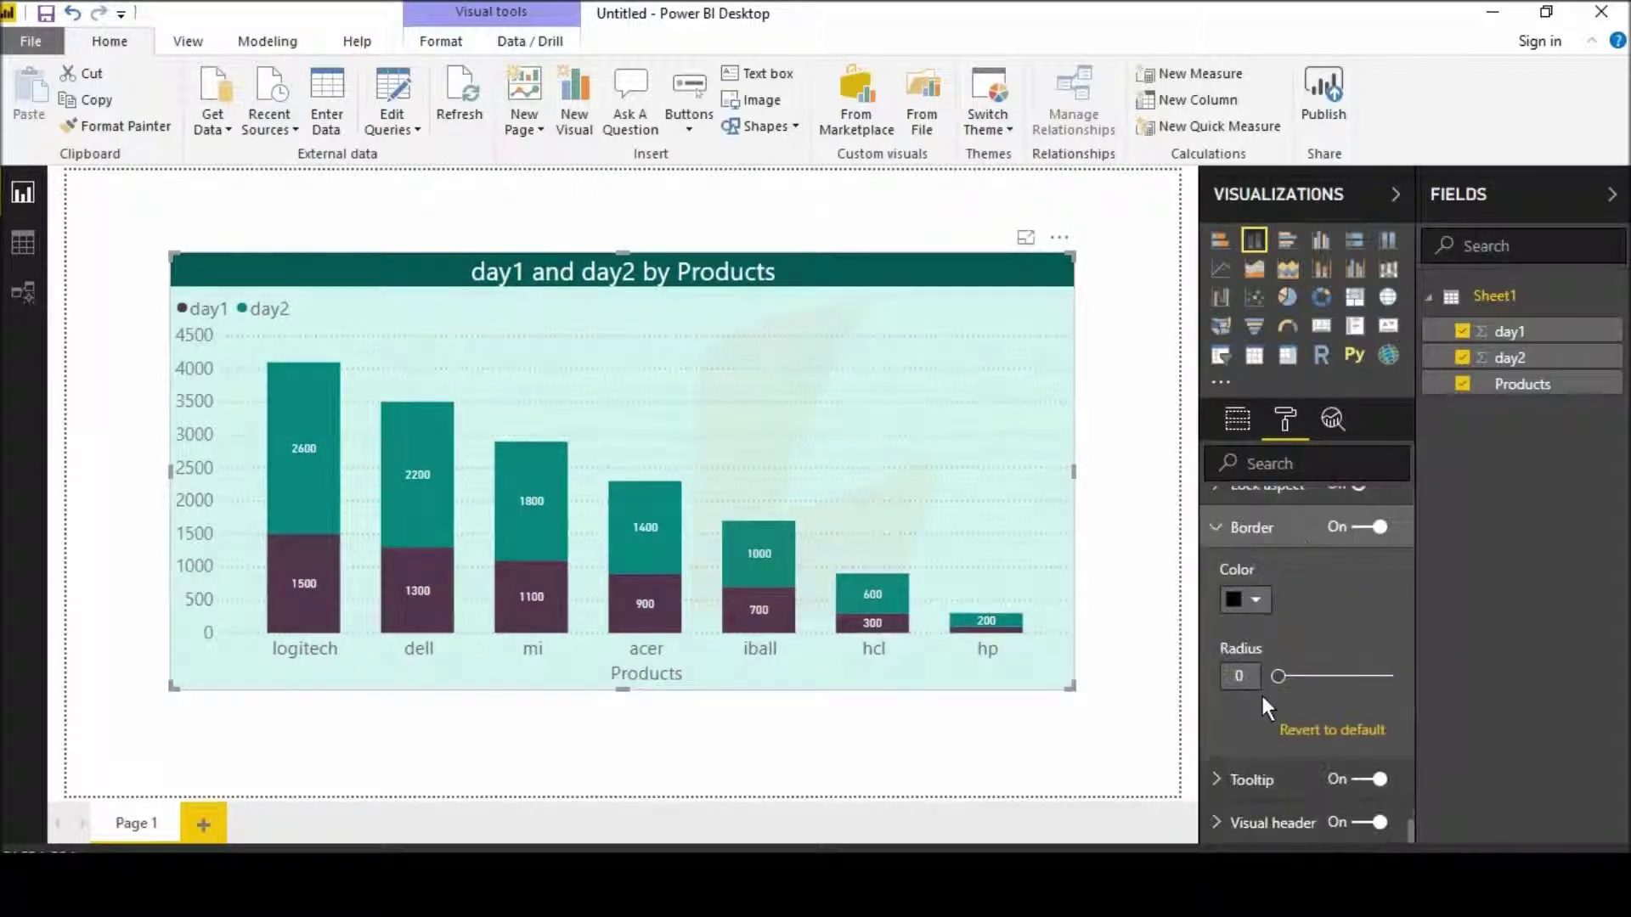
drag(1282, 678, 1385, 676)
click(1255, 600)
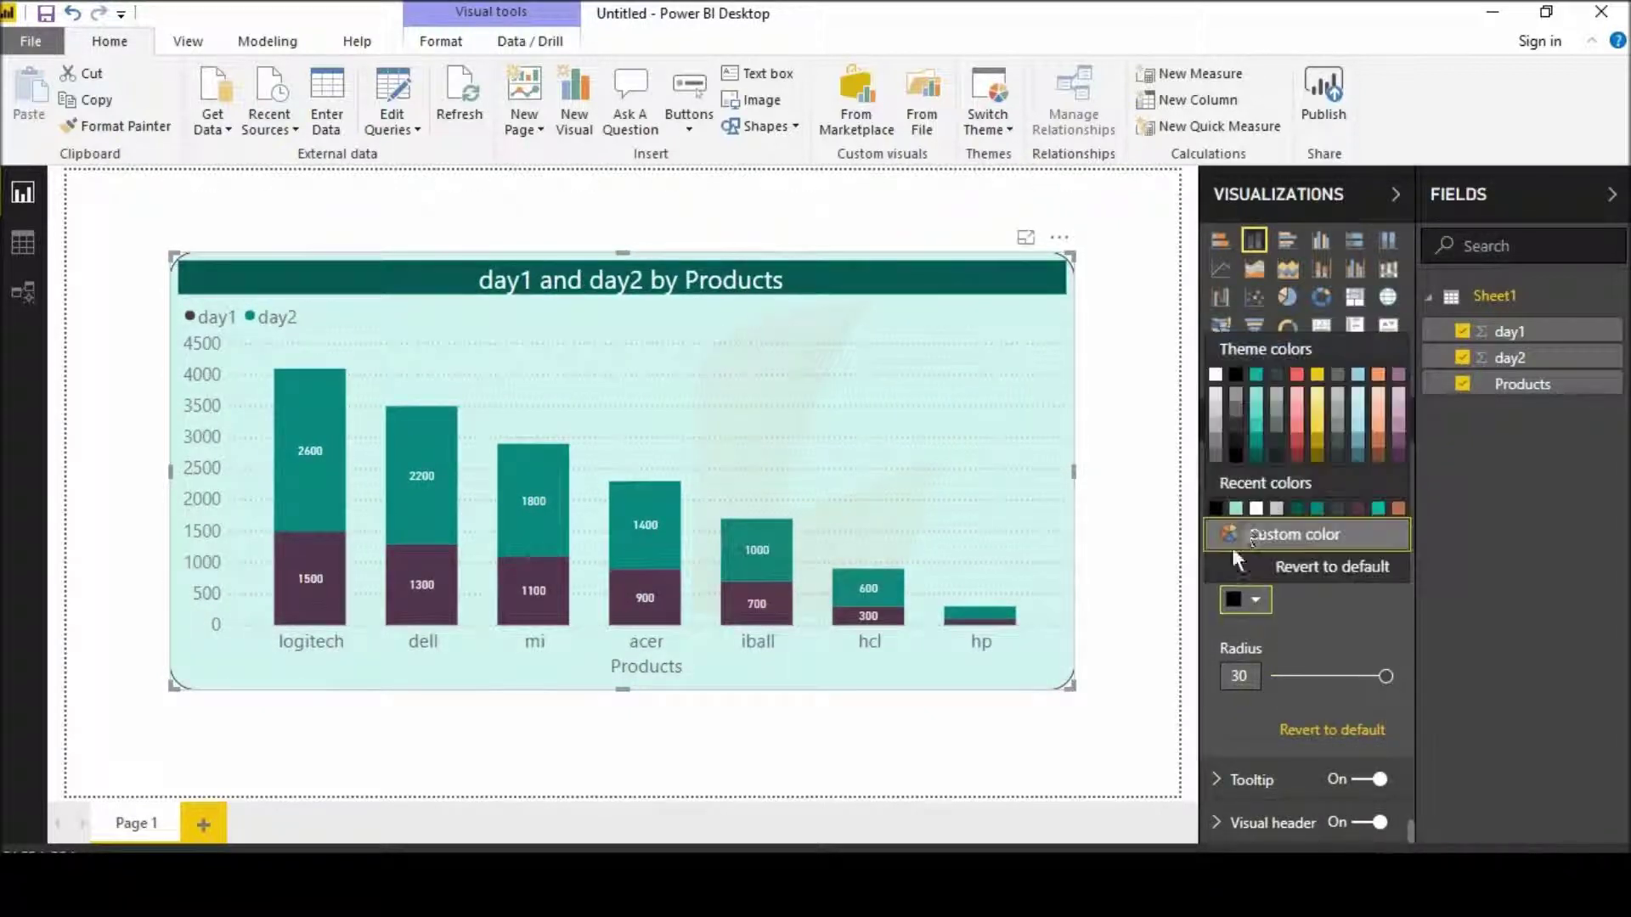
click(1298, 508)
click(1136, 640)
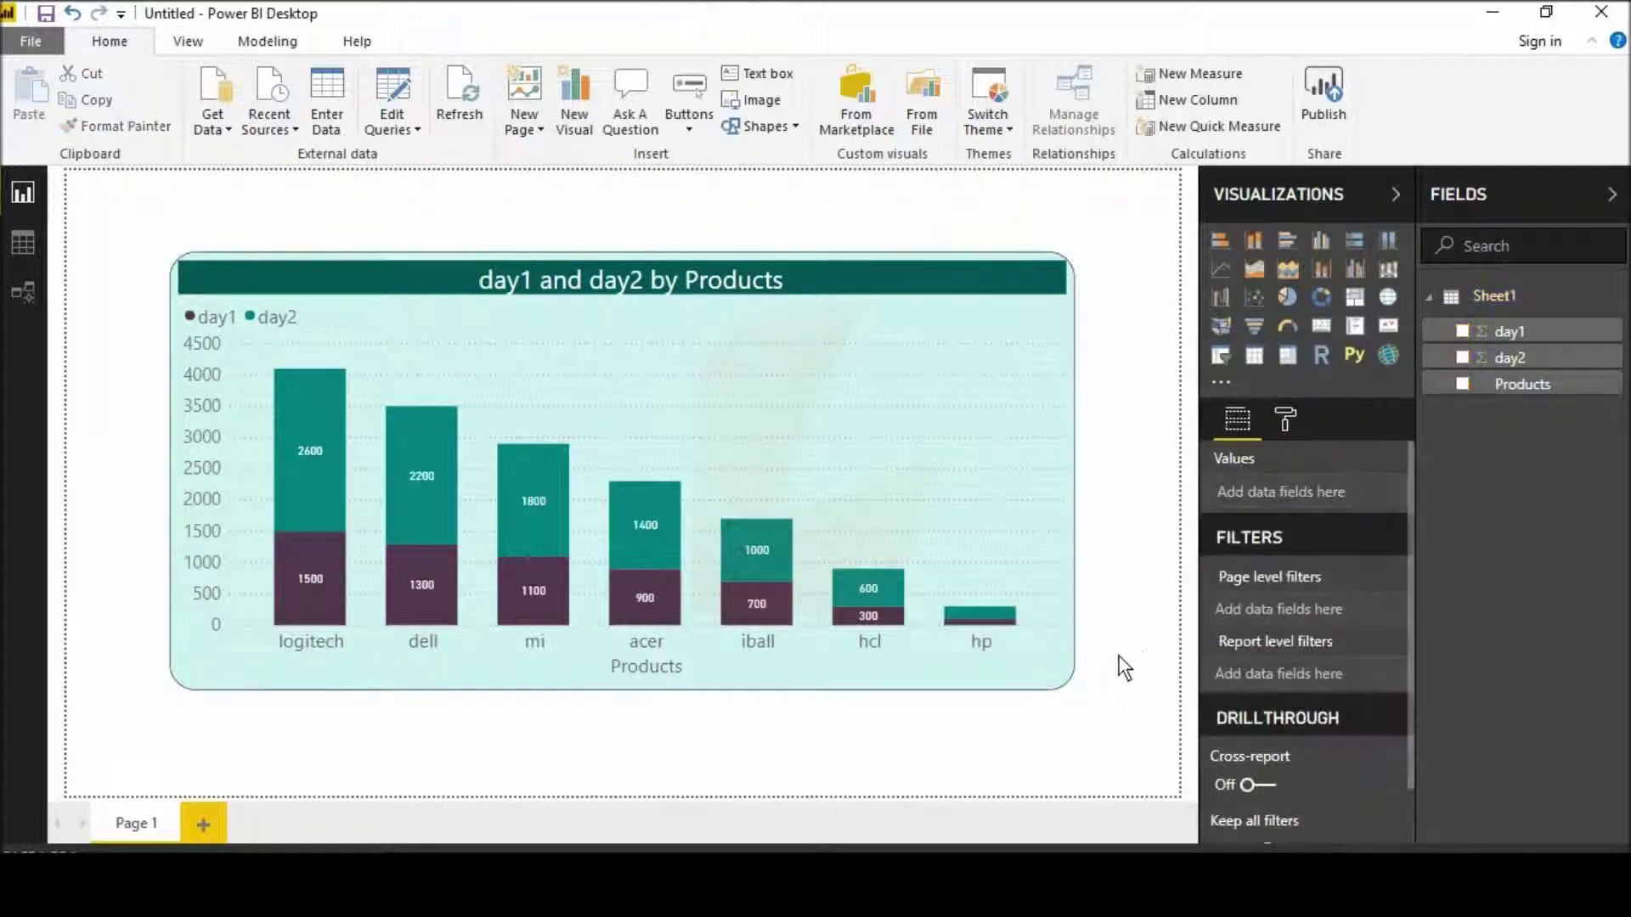
click(968, 287)
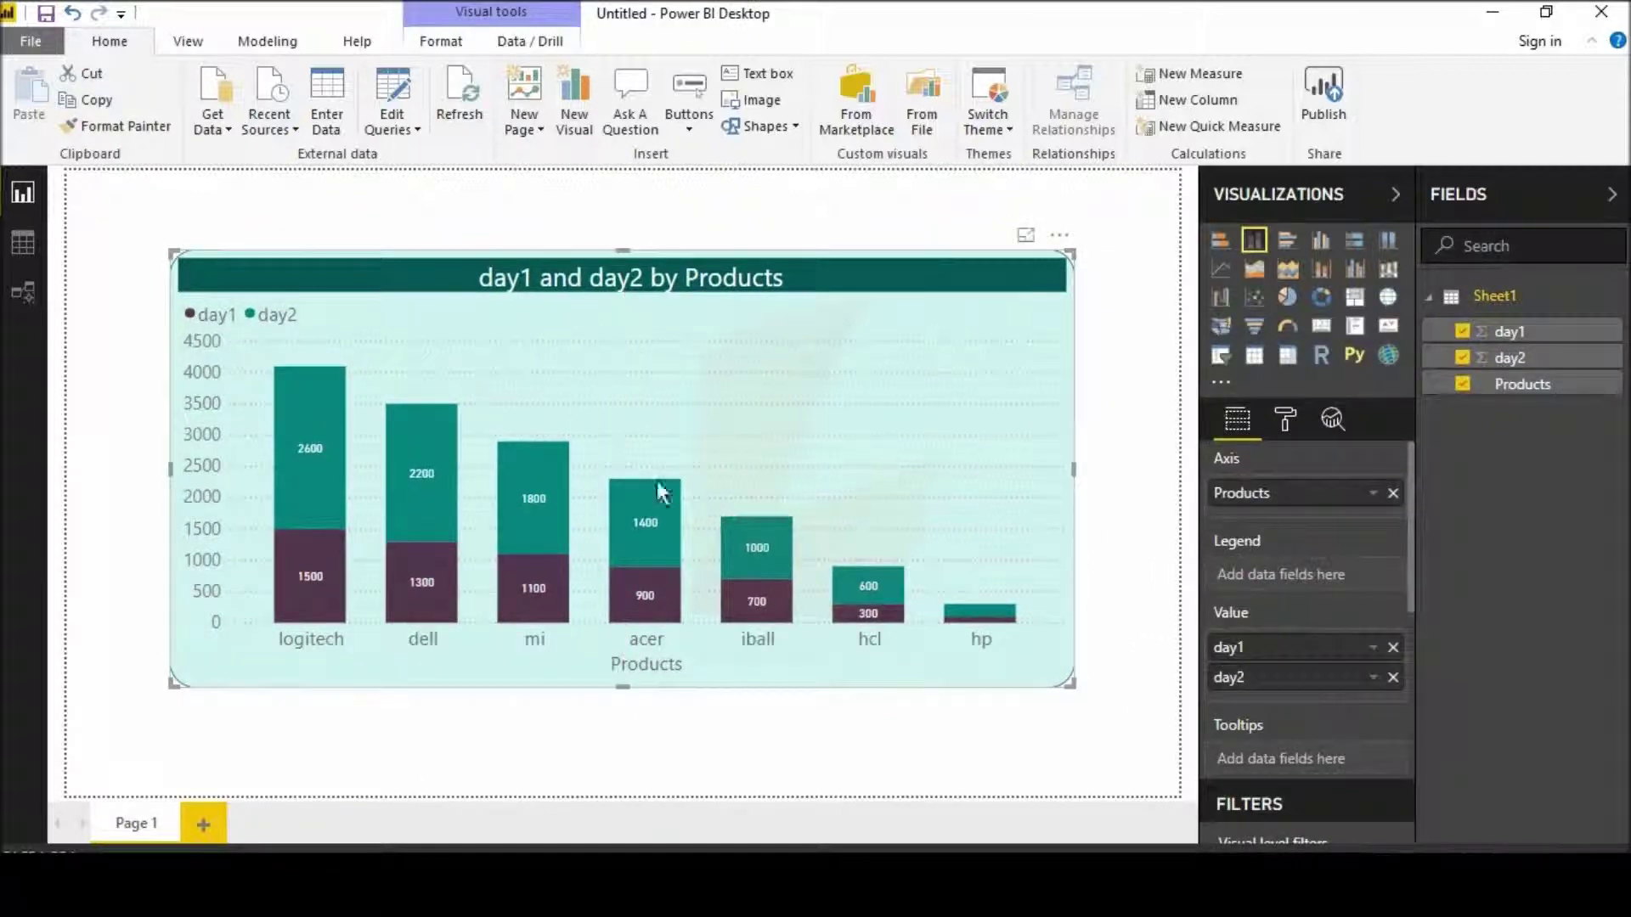
Step: Add a new report page and insert a clustered bar chart enlarged to fill most of the canvas
click(203, 823)
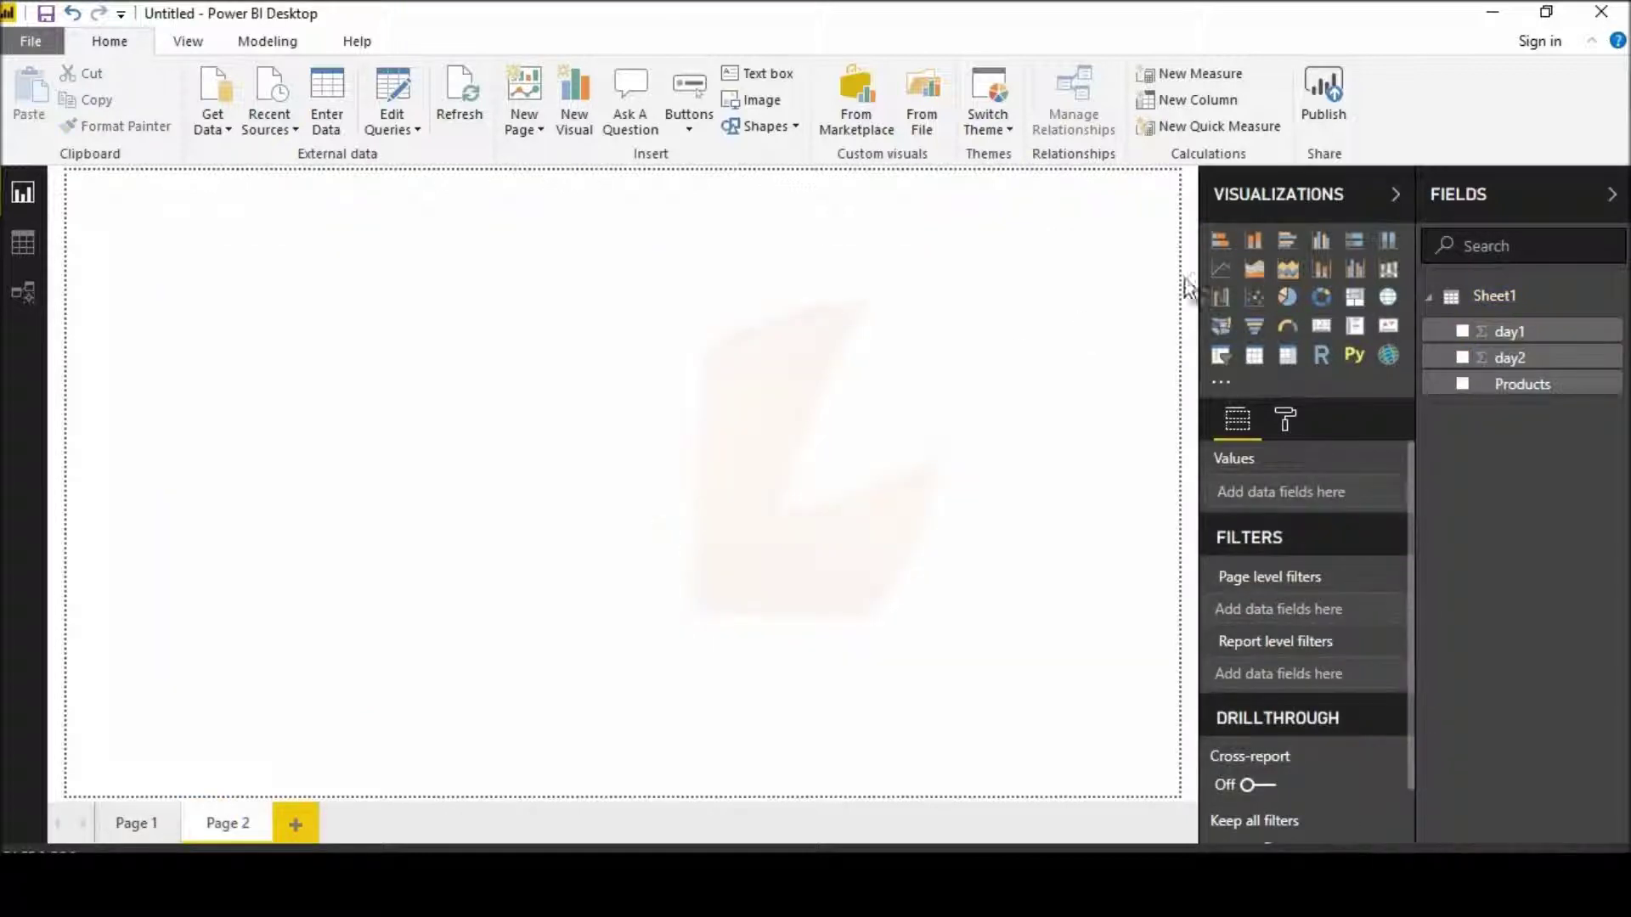
click(1283, 244)
drag(253, 351, 344, 414)
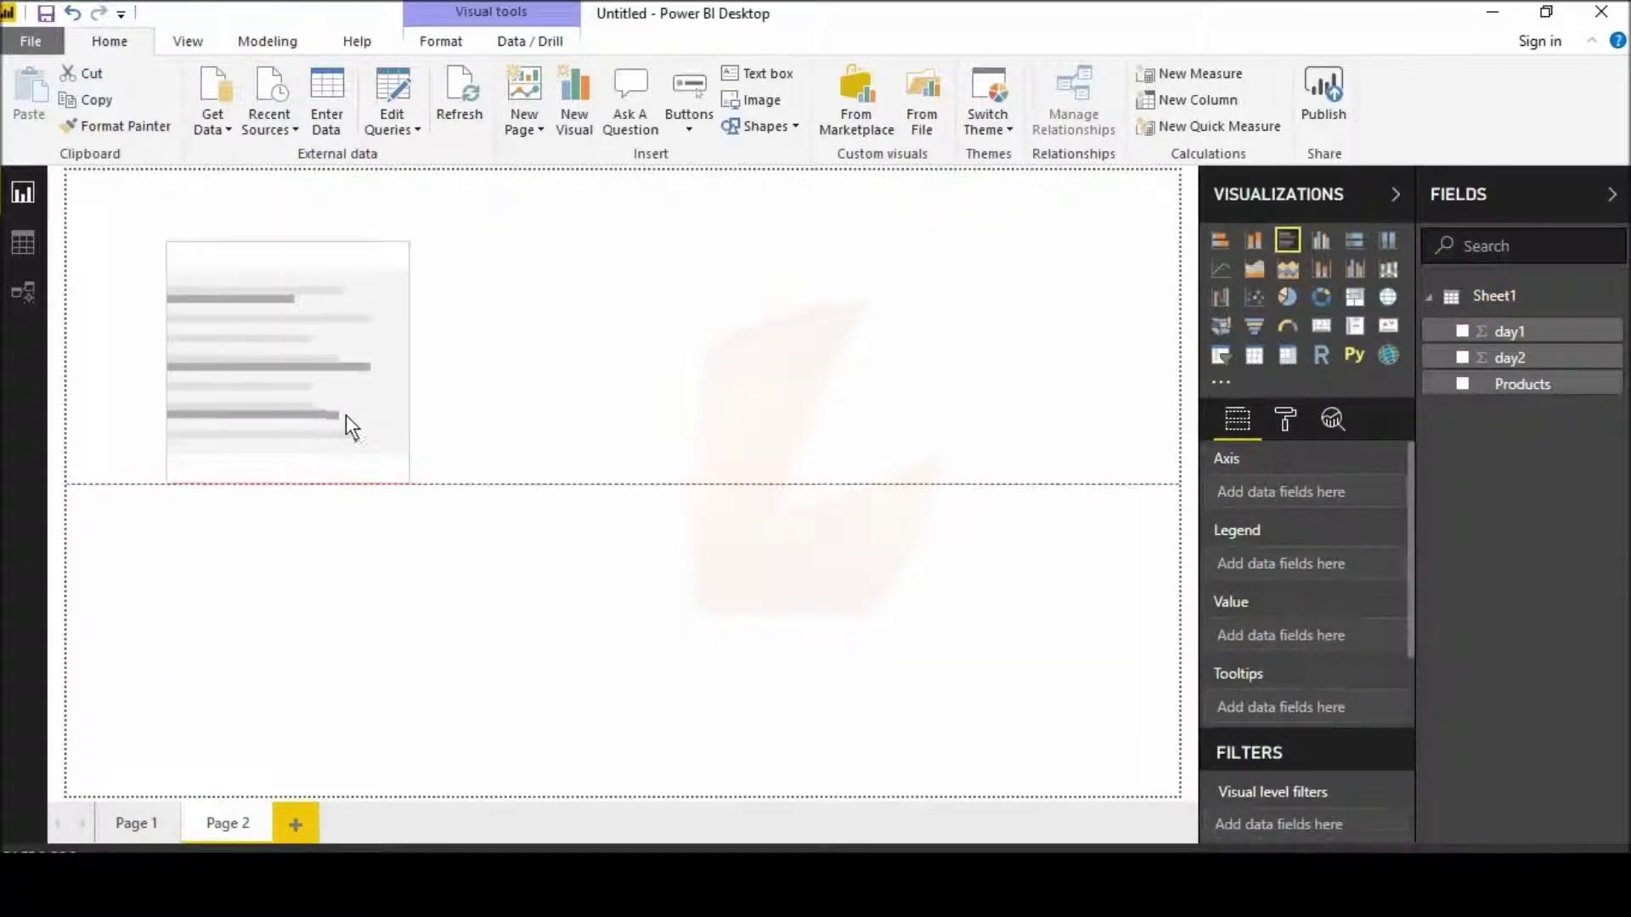
drag(406, 484, 1084, 721)
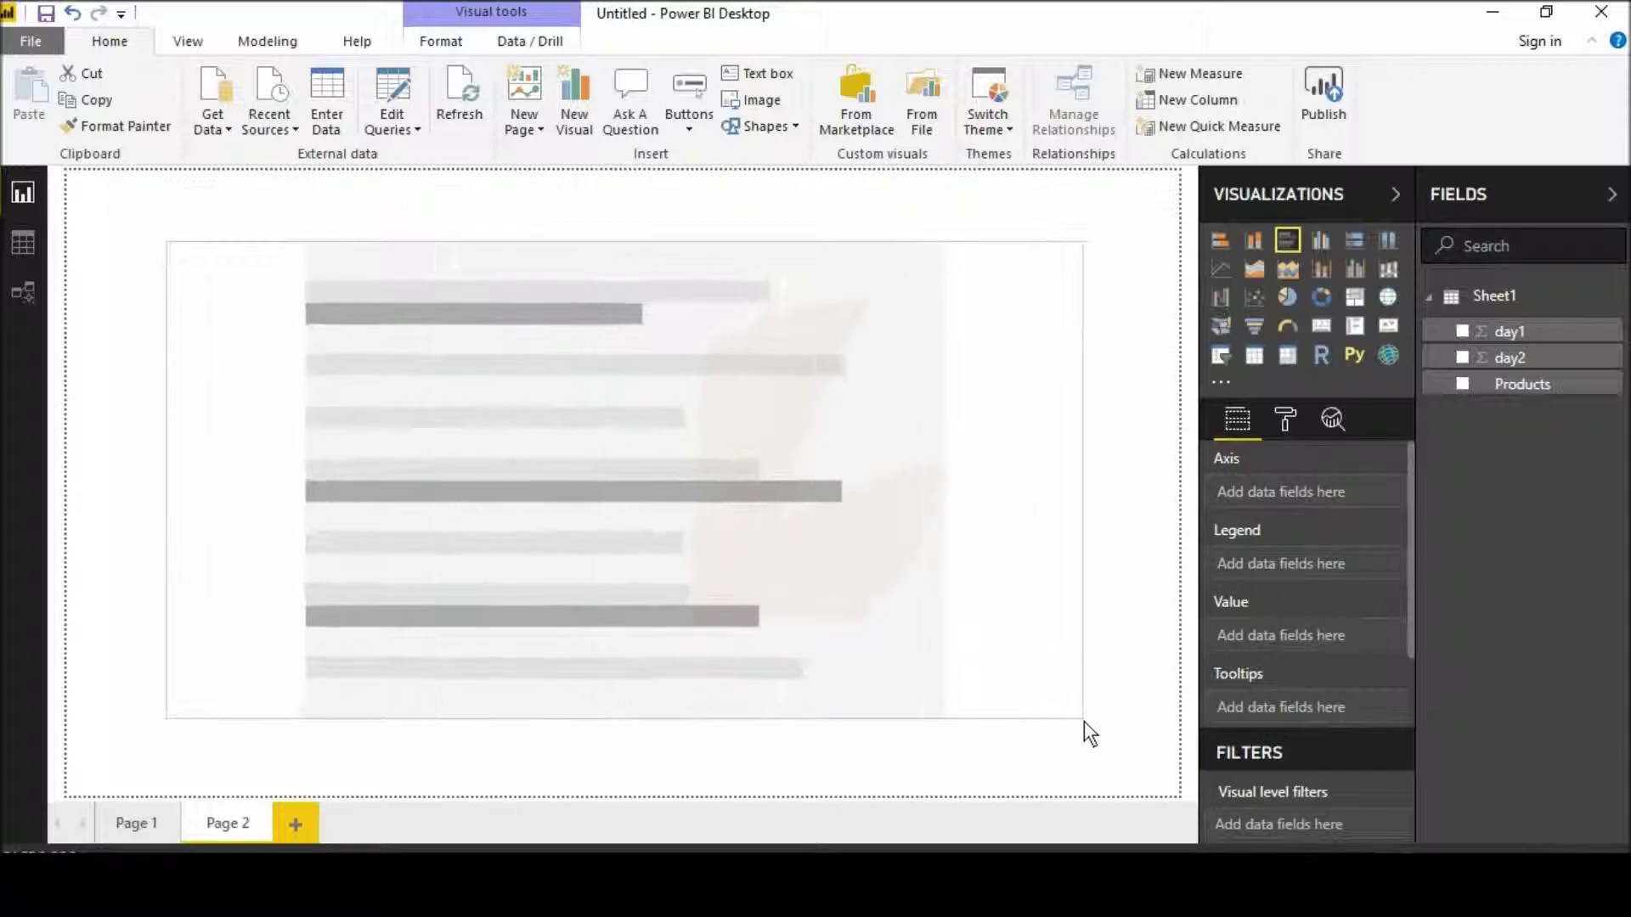
click(971, 644)
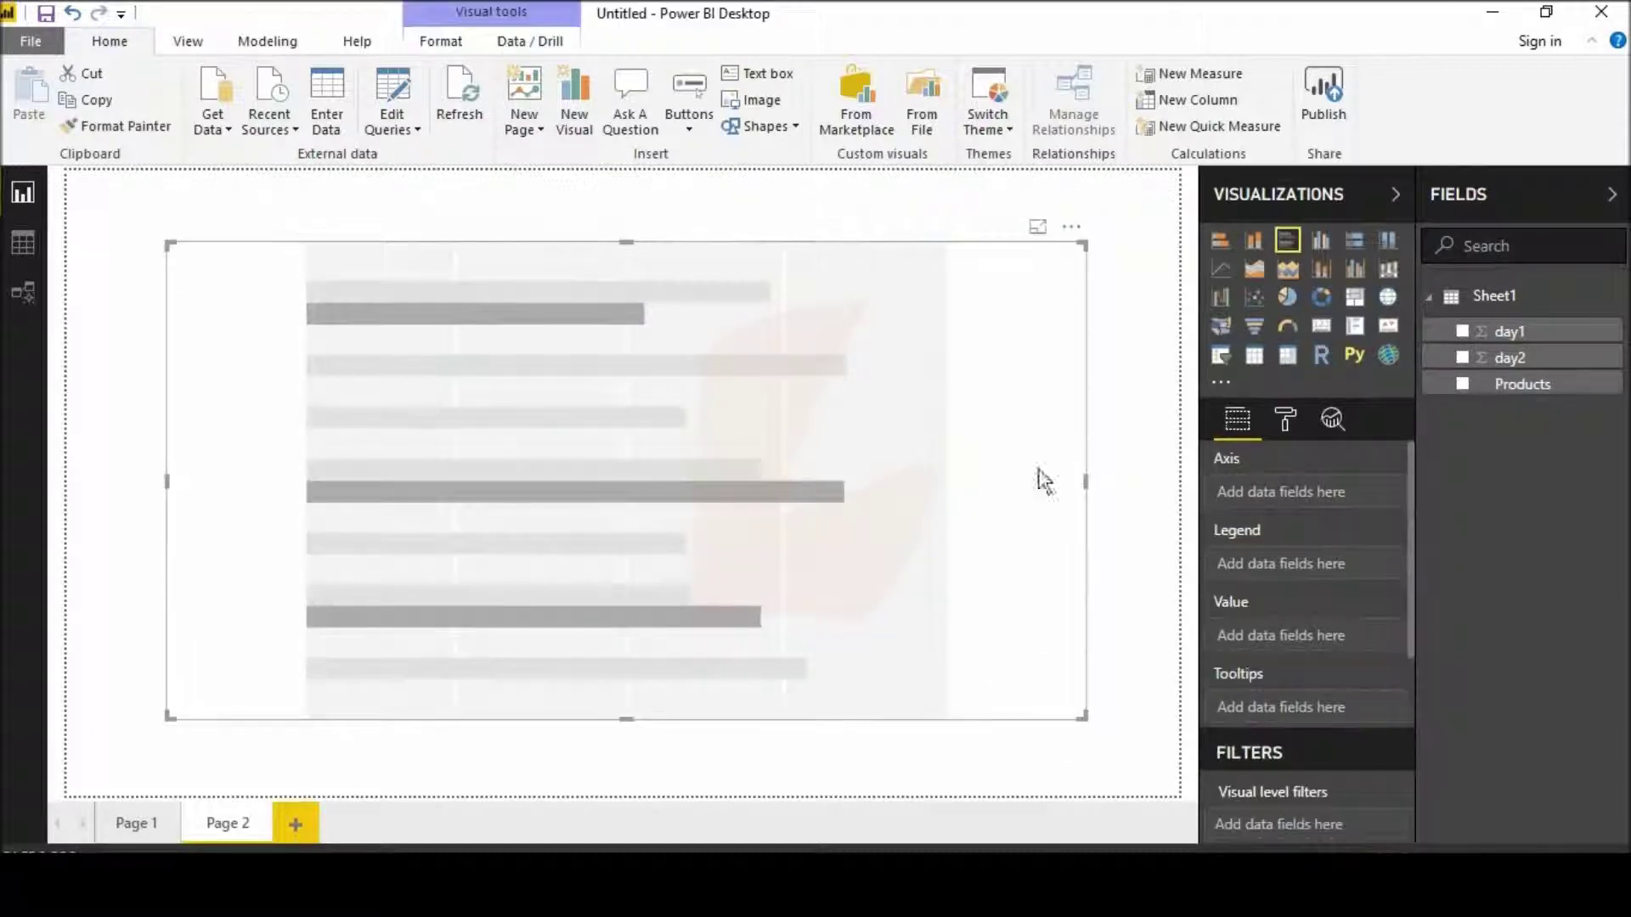
Step: Add Products as the bar chart's axis and day1 and day2 as its values
click(1461, 384)
click(1462, 331)
click(1462, 357)
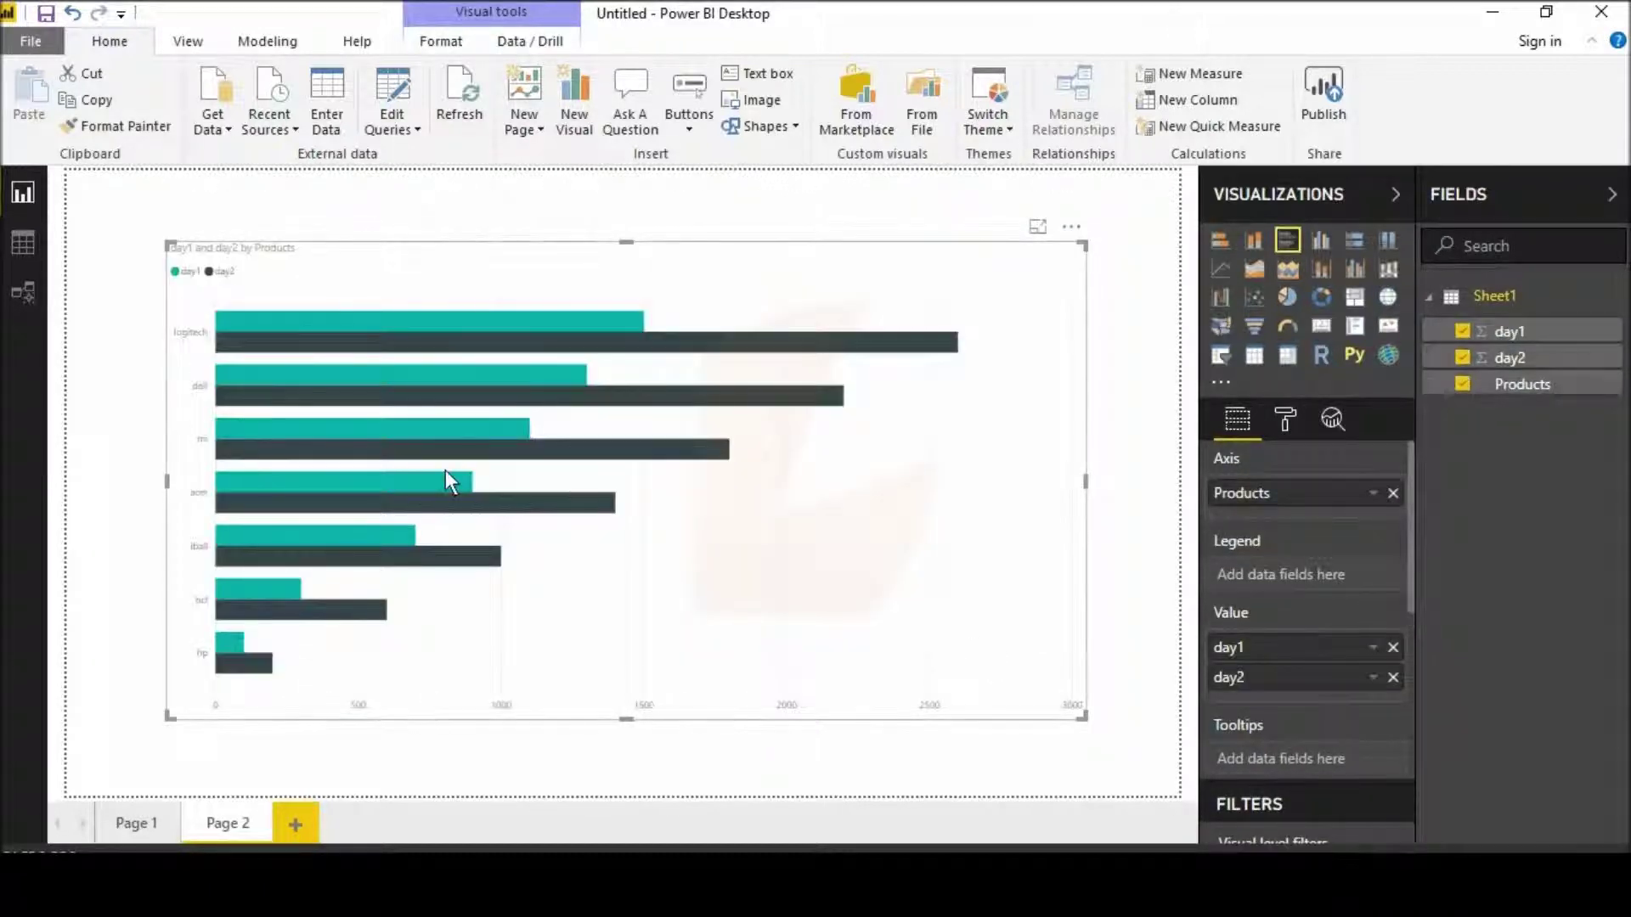
Step: Set the text size of the clustered bar chart's legend to 15
click(1281, 435)
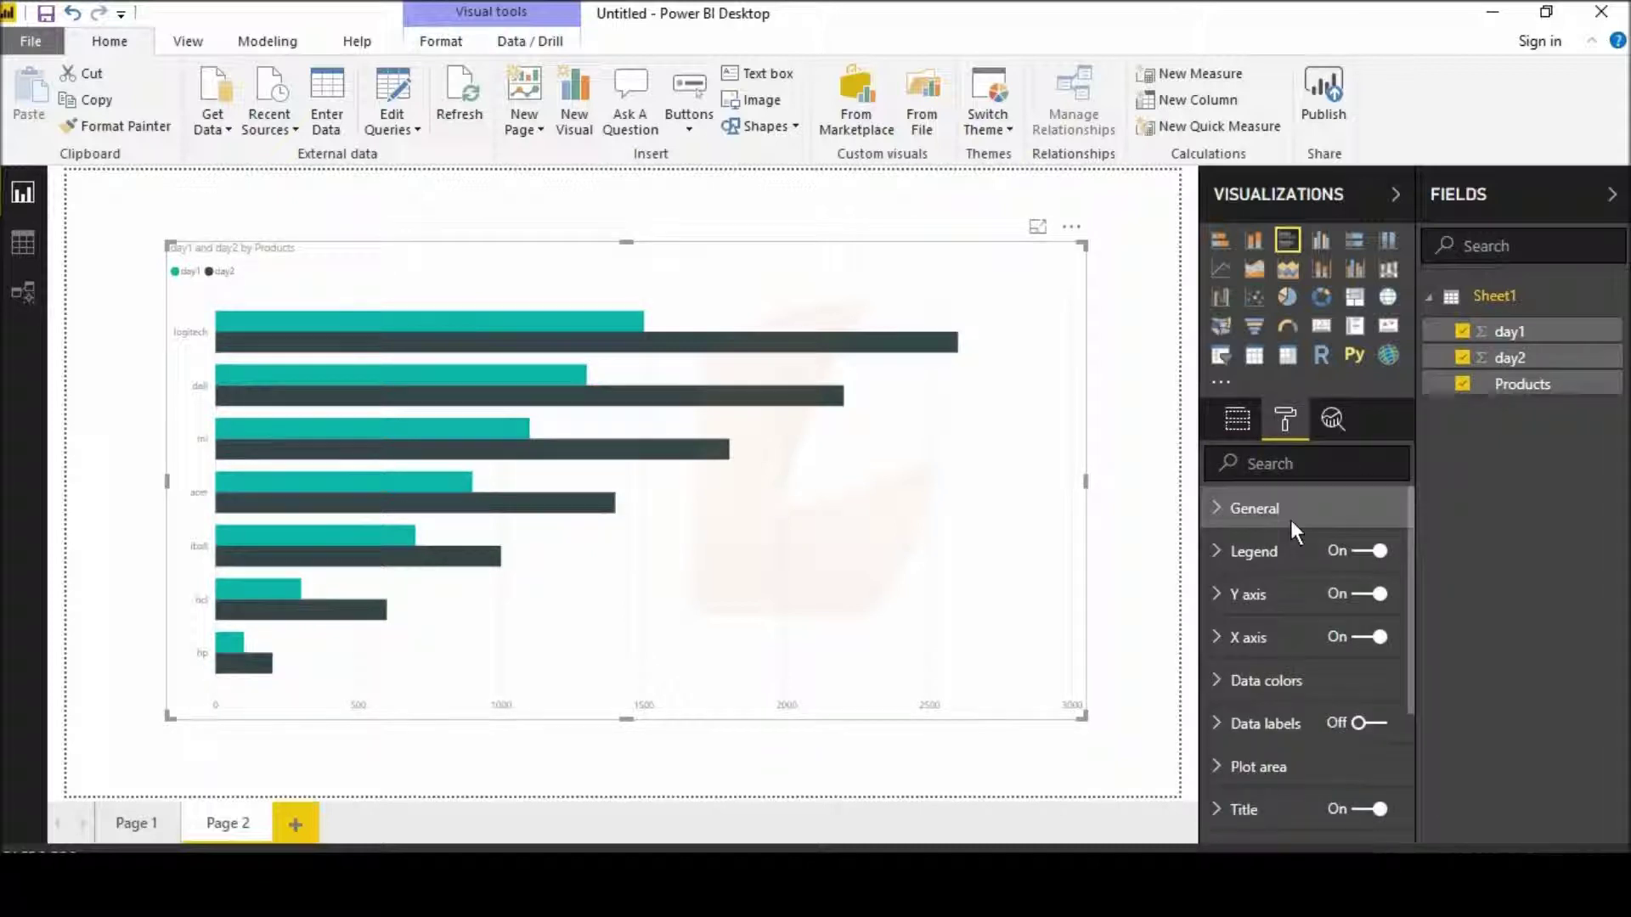
click(1255, 508)
scroll(1287, 577, down, 5)
click(1267, 715)
scroll(1267, 722, down, 2)
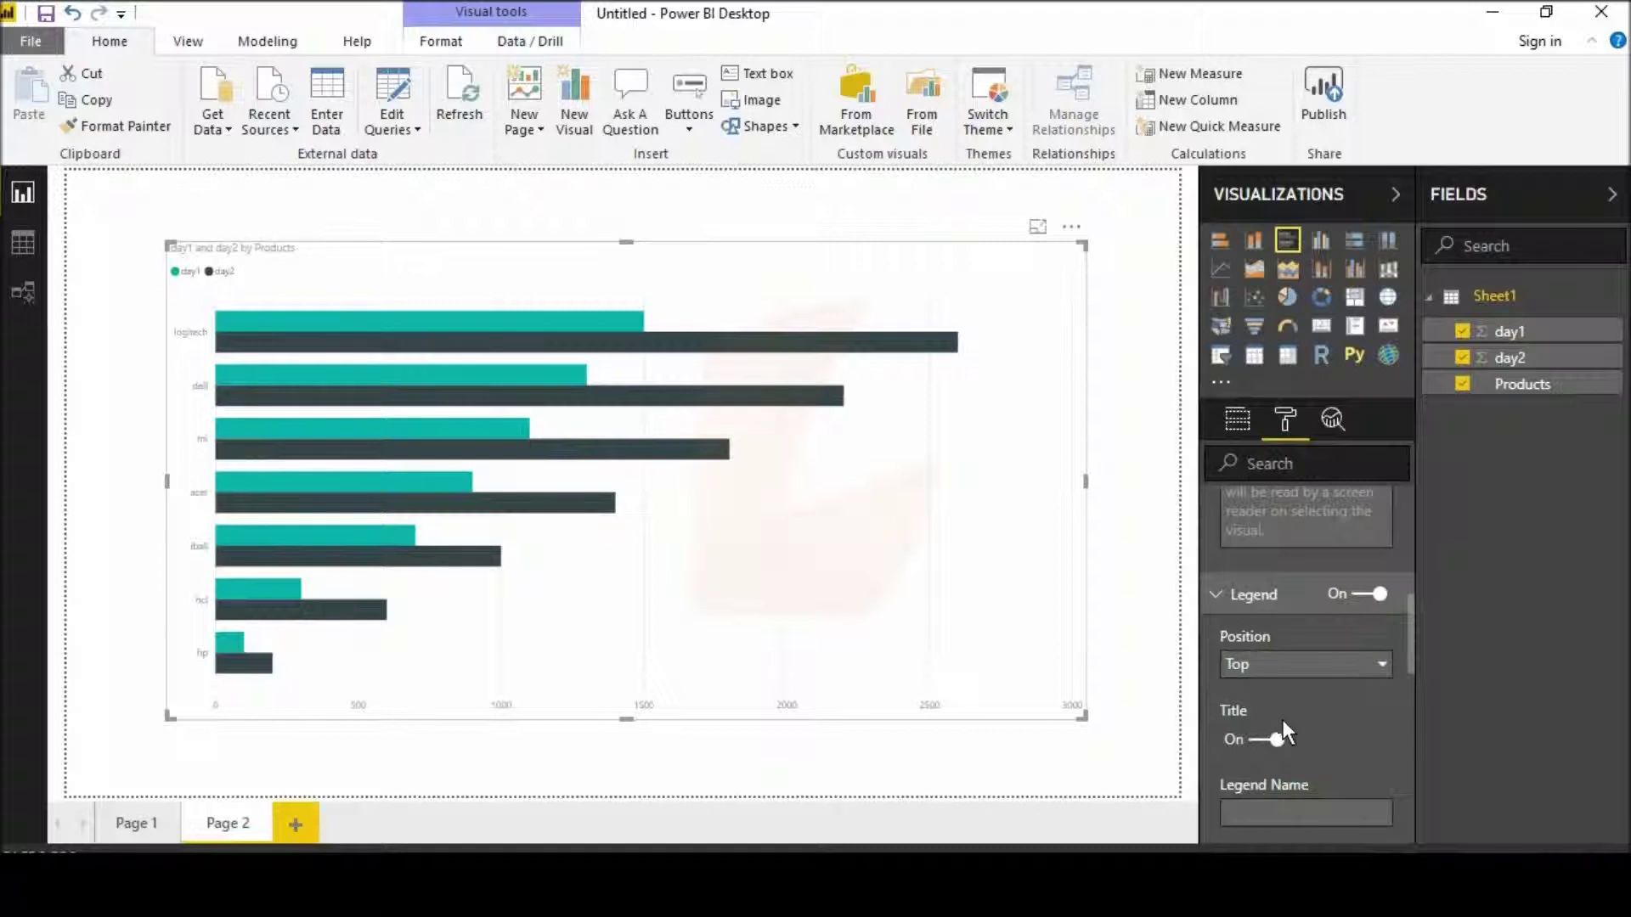
scroll(1280, 716, down, 4)
scroll(1262, 649, up, 2)
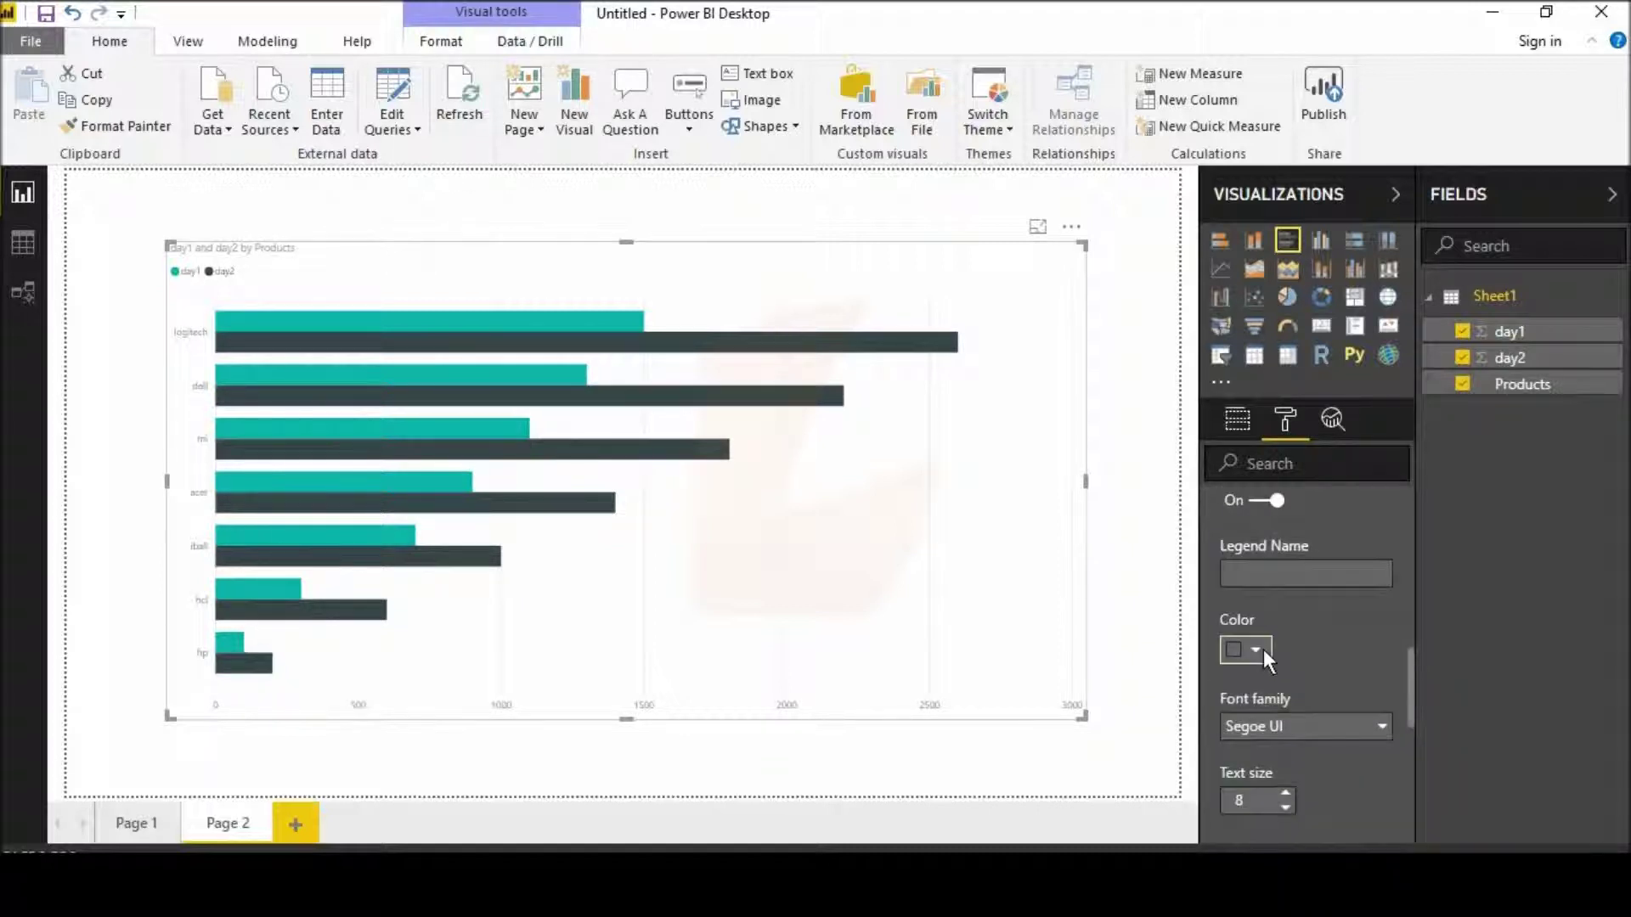
click(1284, 794)
click(1284, 794)
click(1284, 794)
click(1284, 794)
click(1285, 794)
click(1284, 794)
click(1284, 794)
Step: Try the Right position for the bar chart's Y axis and return it to Left
scroll(1275, 770, down, 1)
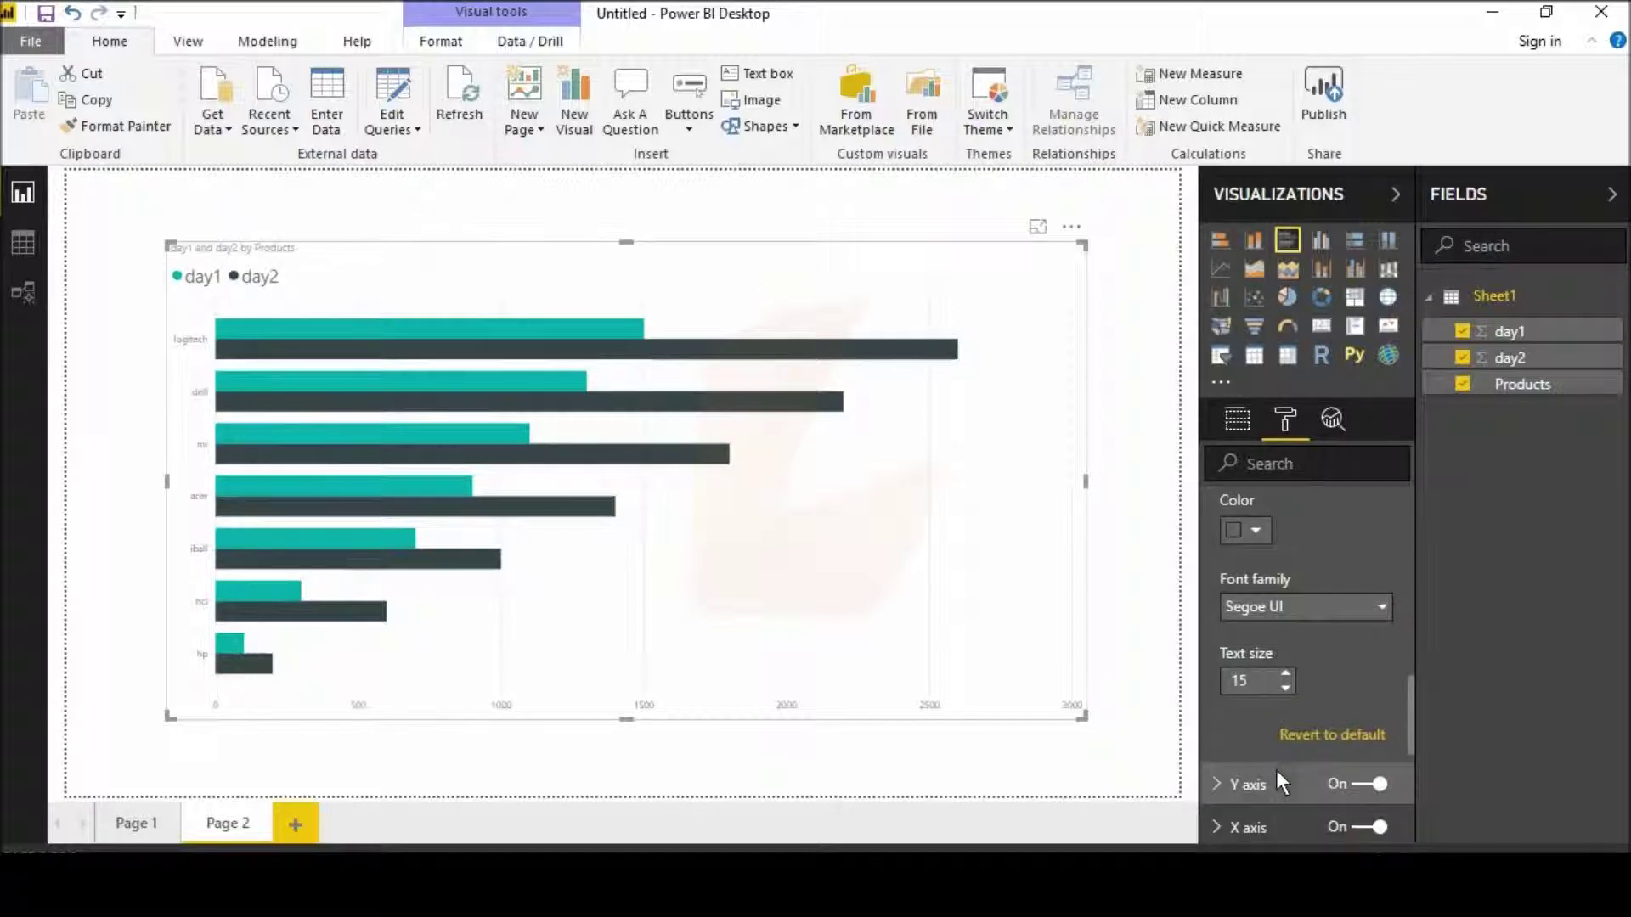
click(1275, 769)
scroll(1271, 752, down, 4)
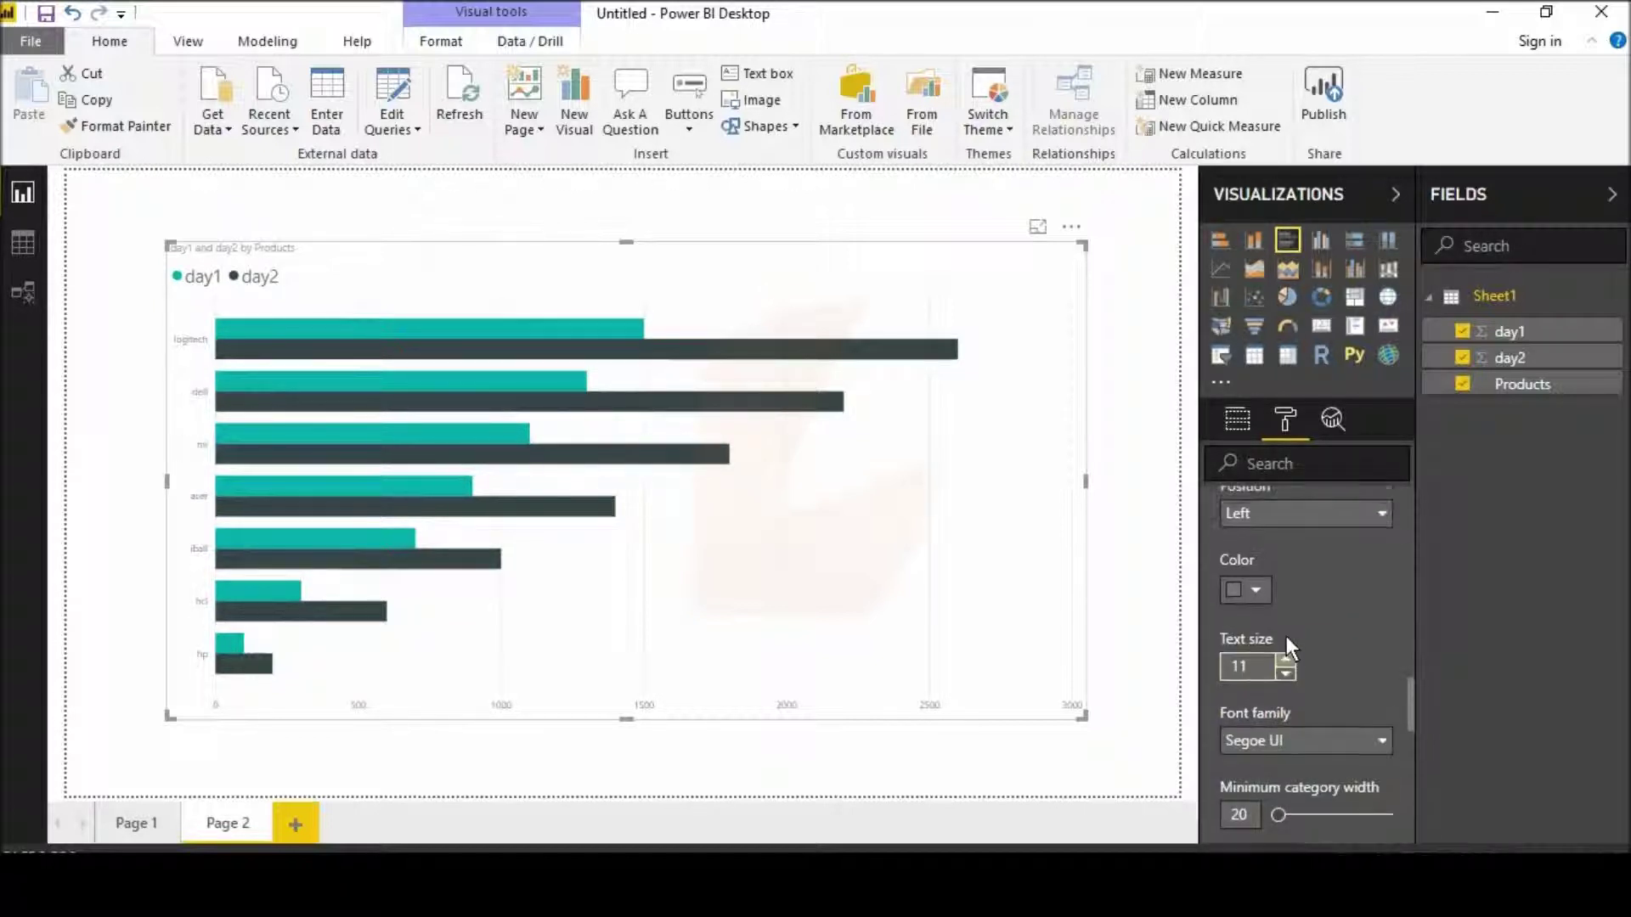
scroll(1286, 636, up, 1)
click(1292, 620)
click(1298, 661)
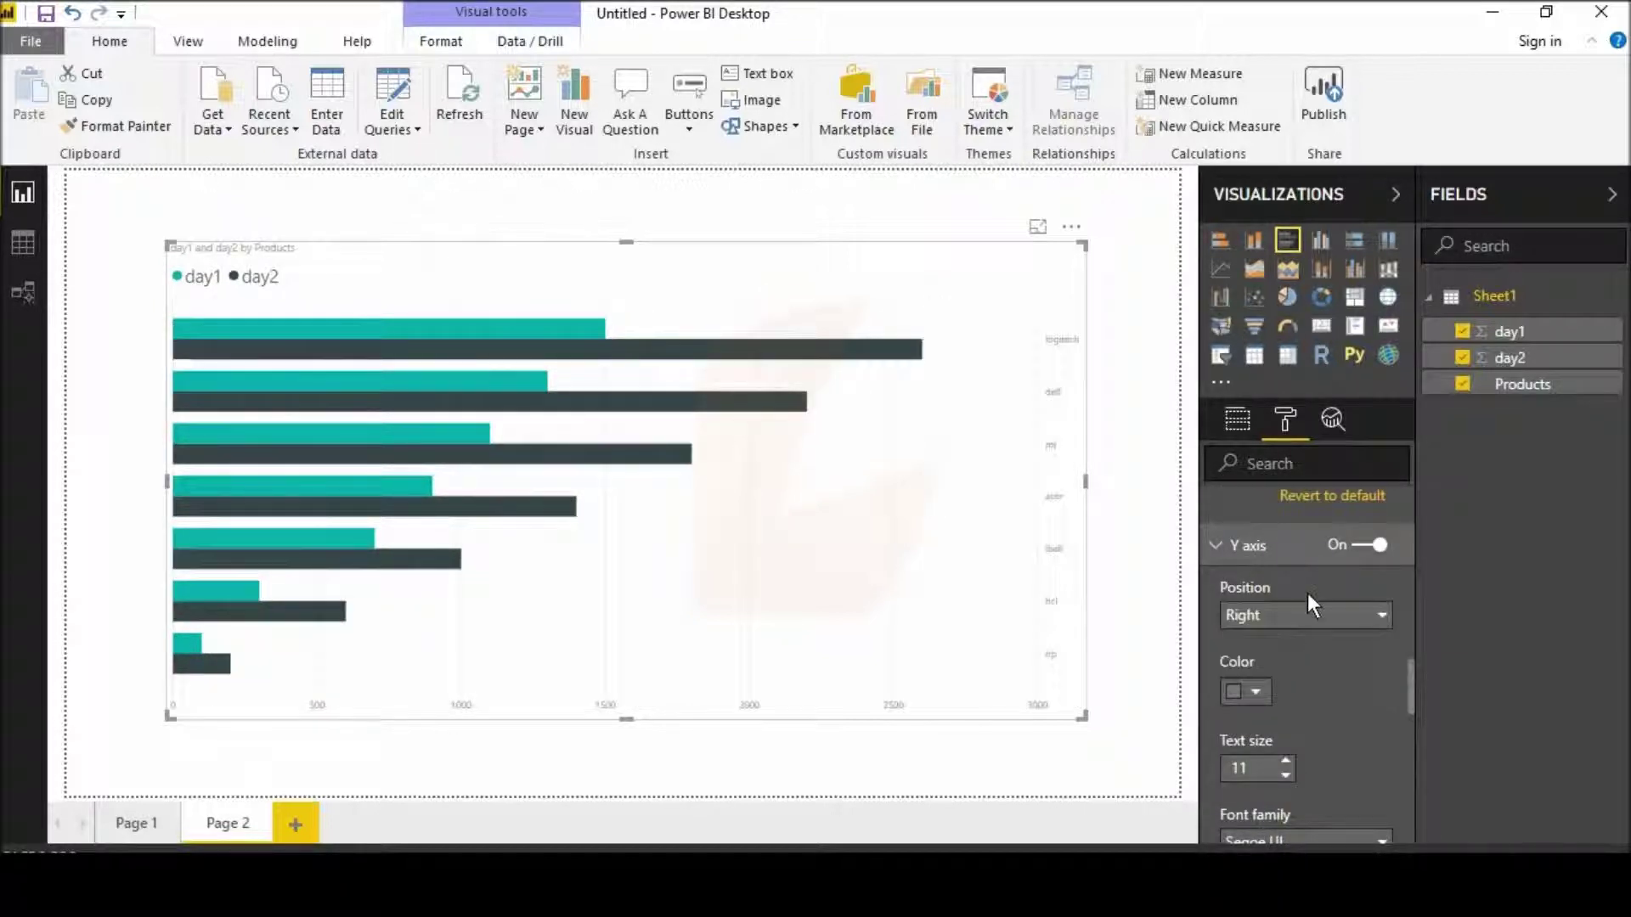
click(1307, 613)
click(1298, 661)
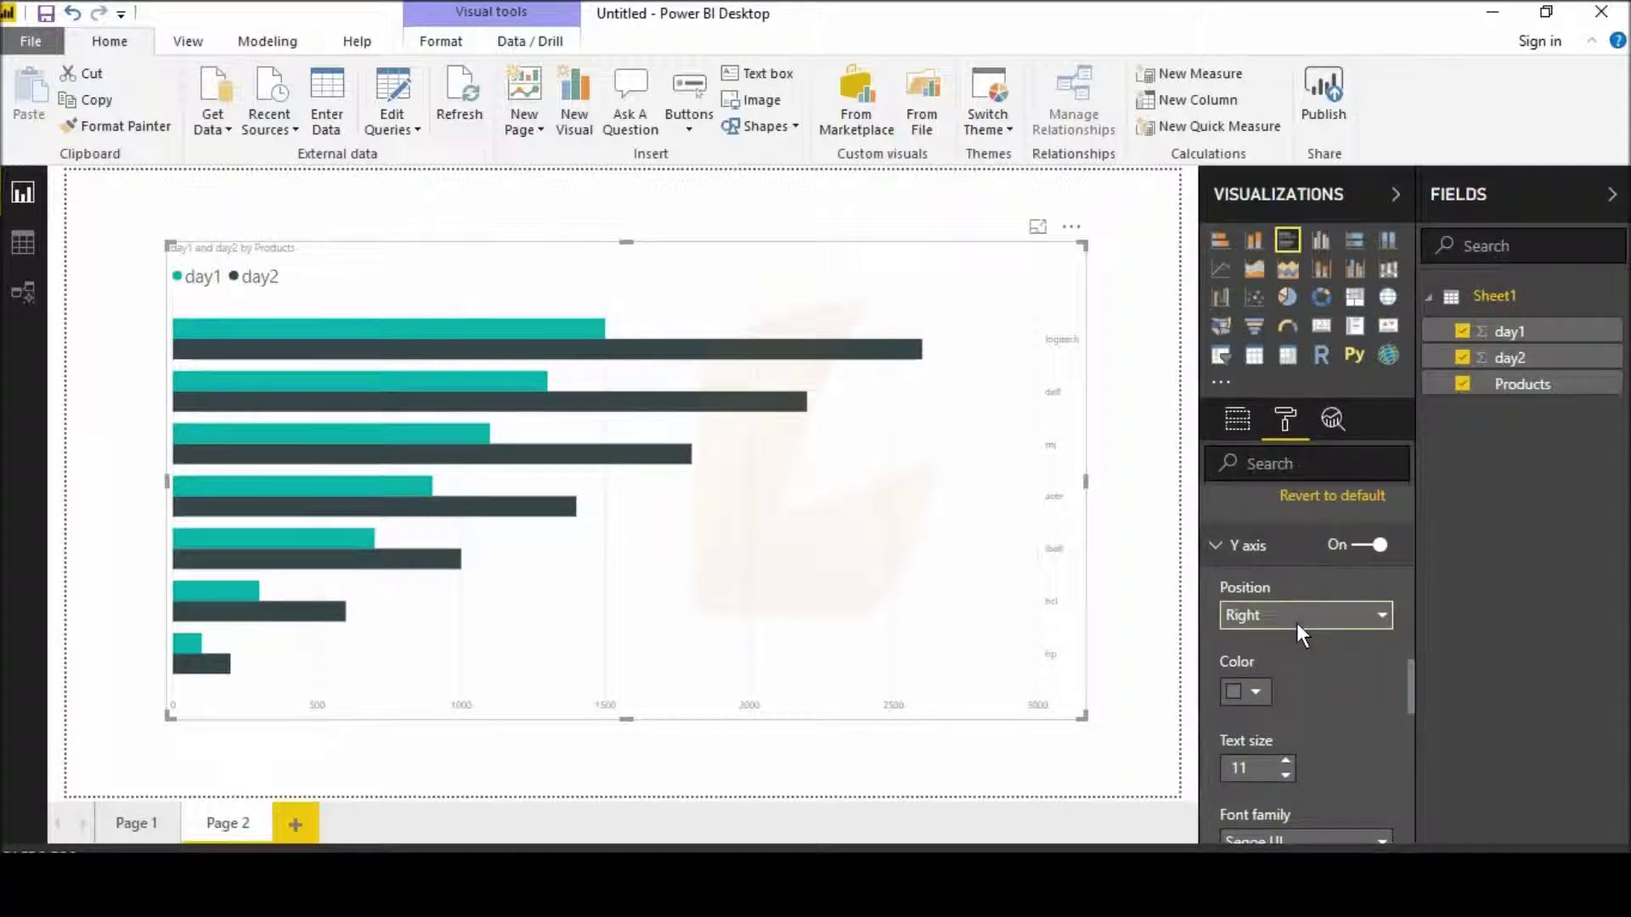
click(1296, 620)
click(1290, 637)
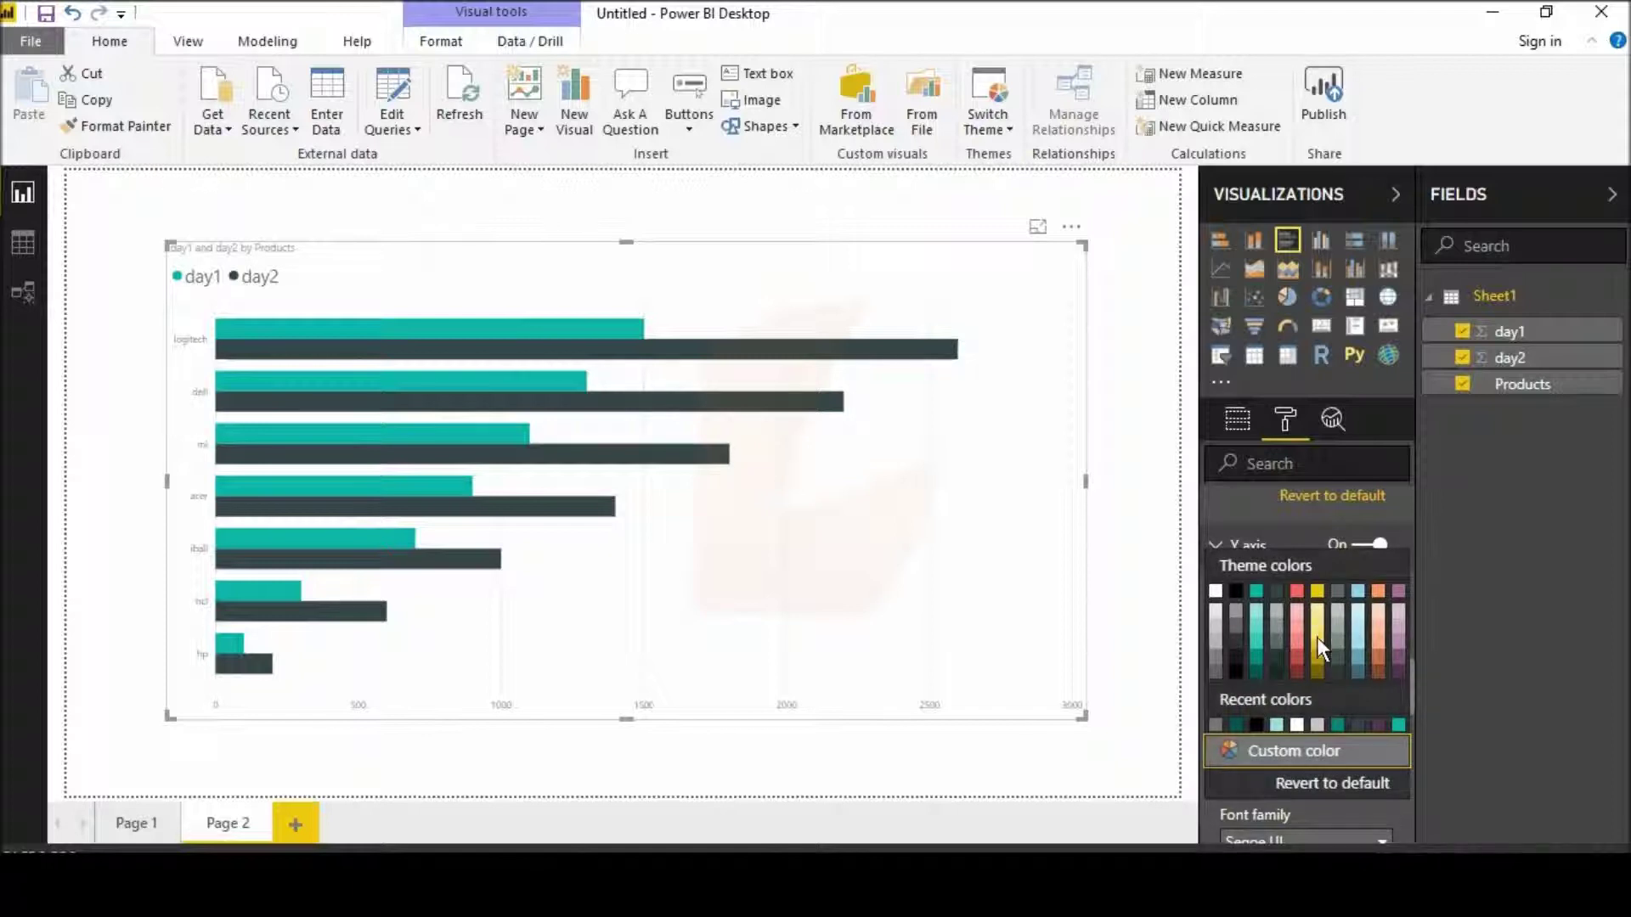
Step: Set the Y axis labels to a dark gray theme color and enlarge their text to roughly match the legend
click(1215, 670)
scroll(1313, 696, down, 4)
click(1285, 523)
click(1285, 523)
click(1285, 524)
click(1285, 523)
Step: Raise the Y axis minimum category width to 49
scroll(1276, 650, down, 2)
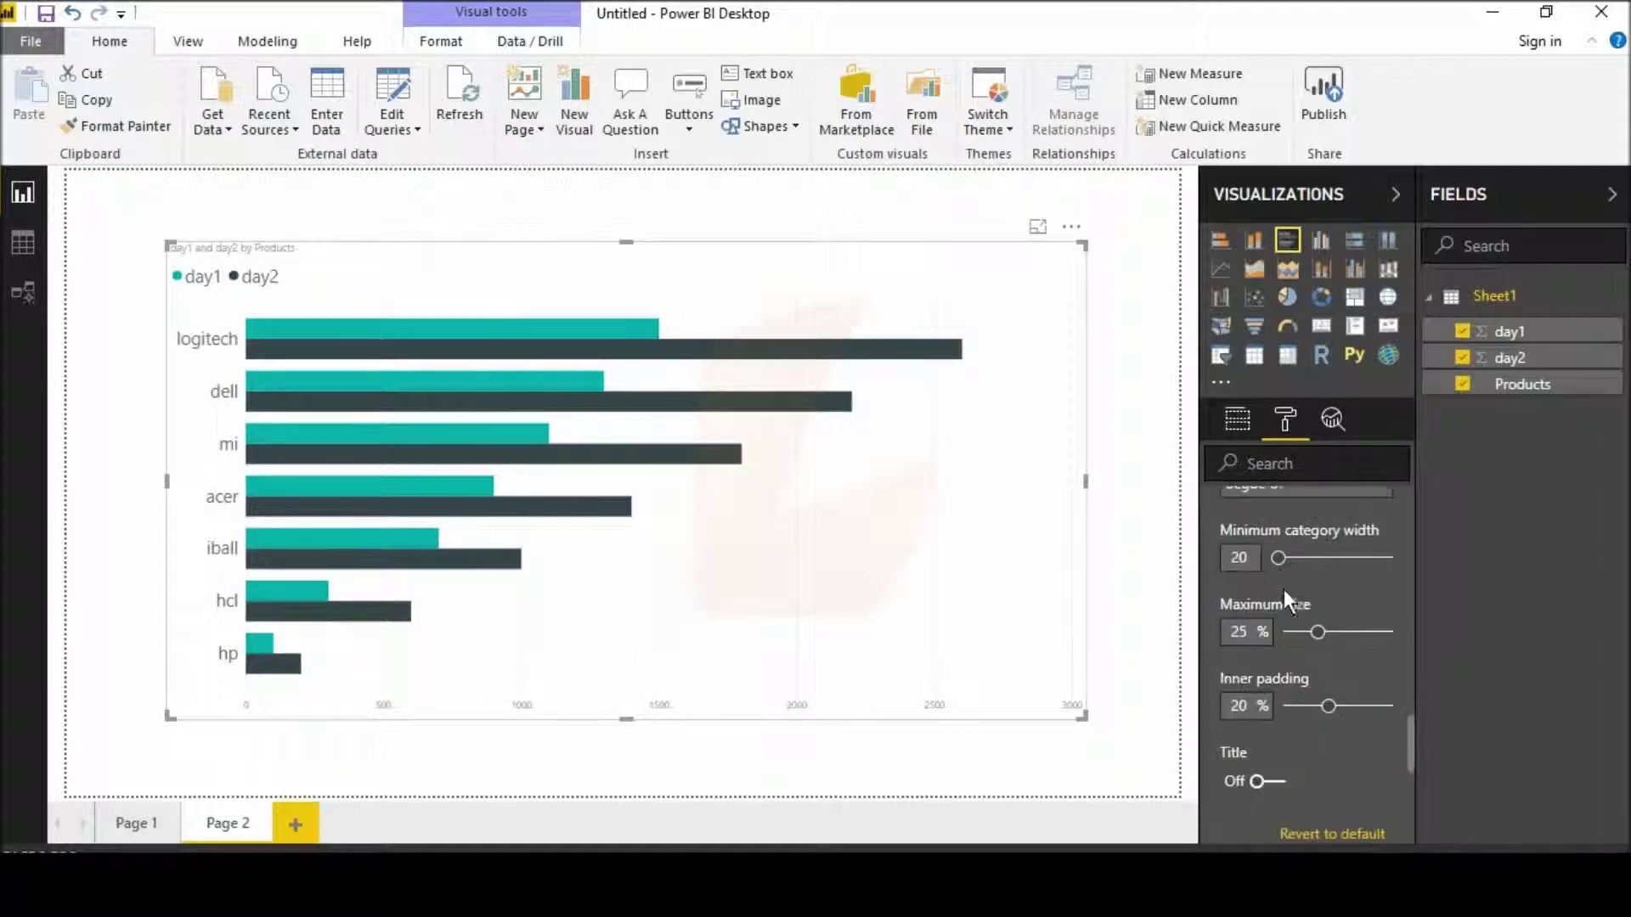
mouse_move(1291, 558)
mouse_down()
mouse_move(1354, 558)
mouse_move(1298, 560)
mouse_up()
scroll(577, 425, down, 3)
scroll(579, 447, up, 3)
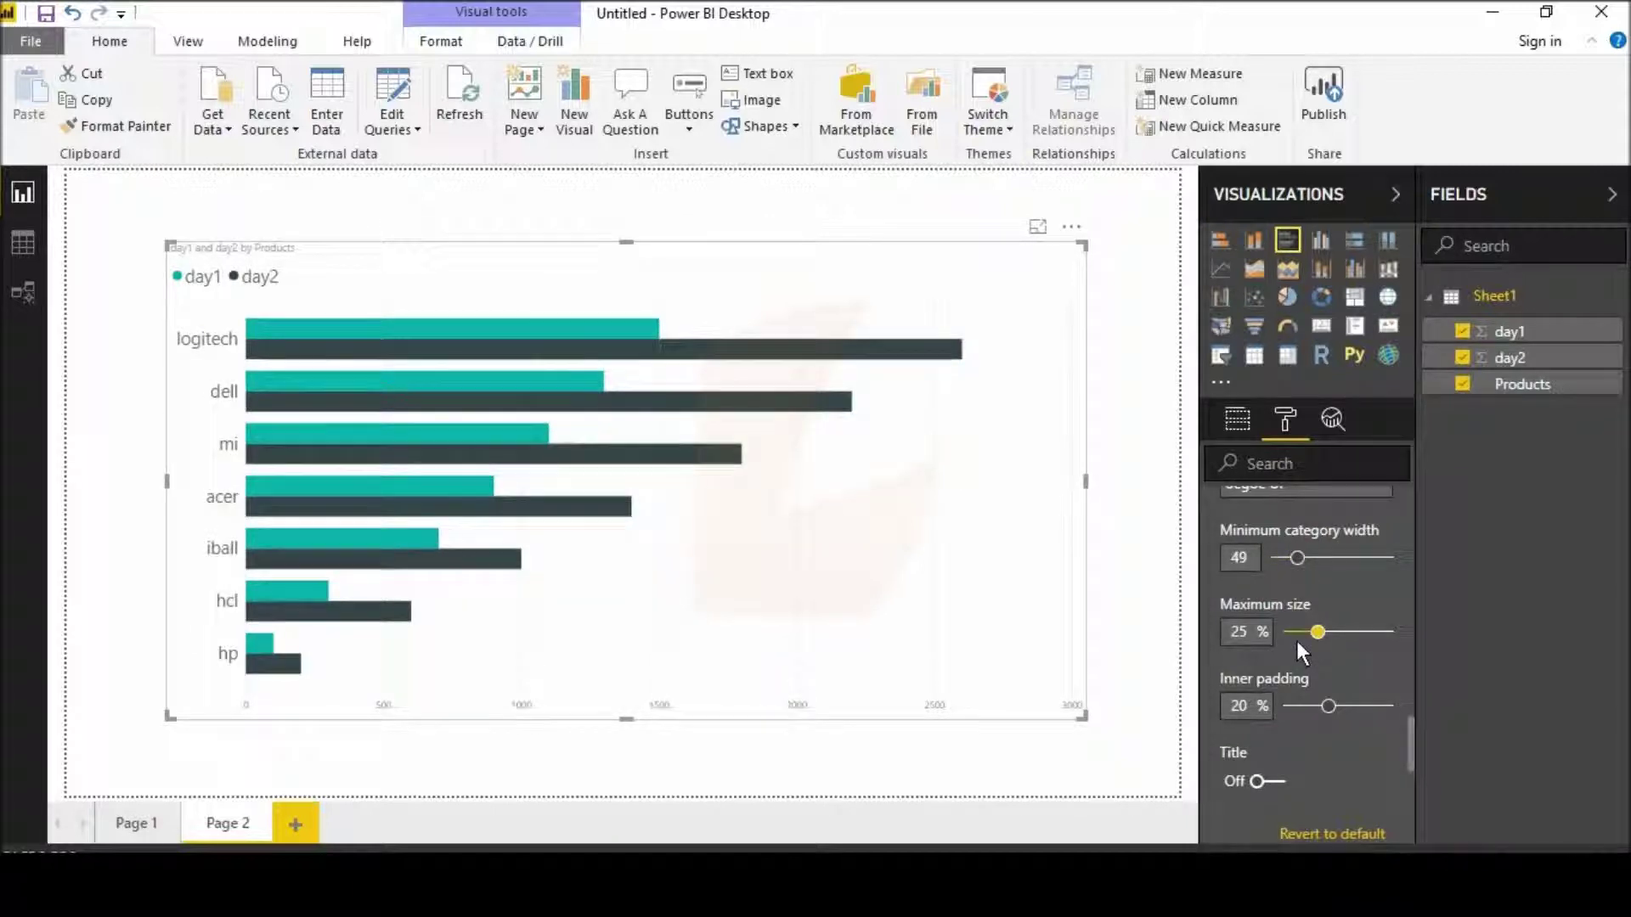
Step: Set the text size of the bar chart's X axis labels to 18
scroll(1277, 768, down, 3)
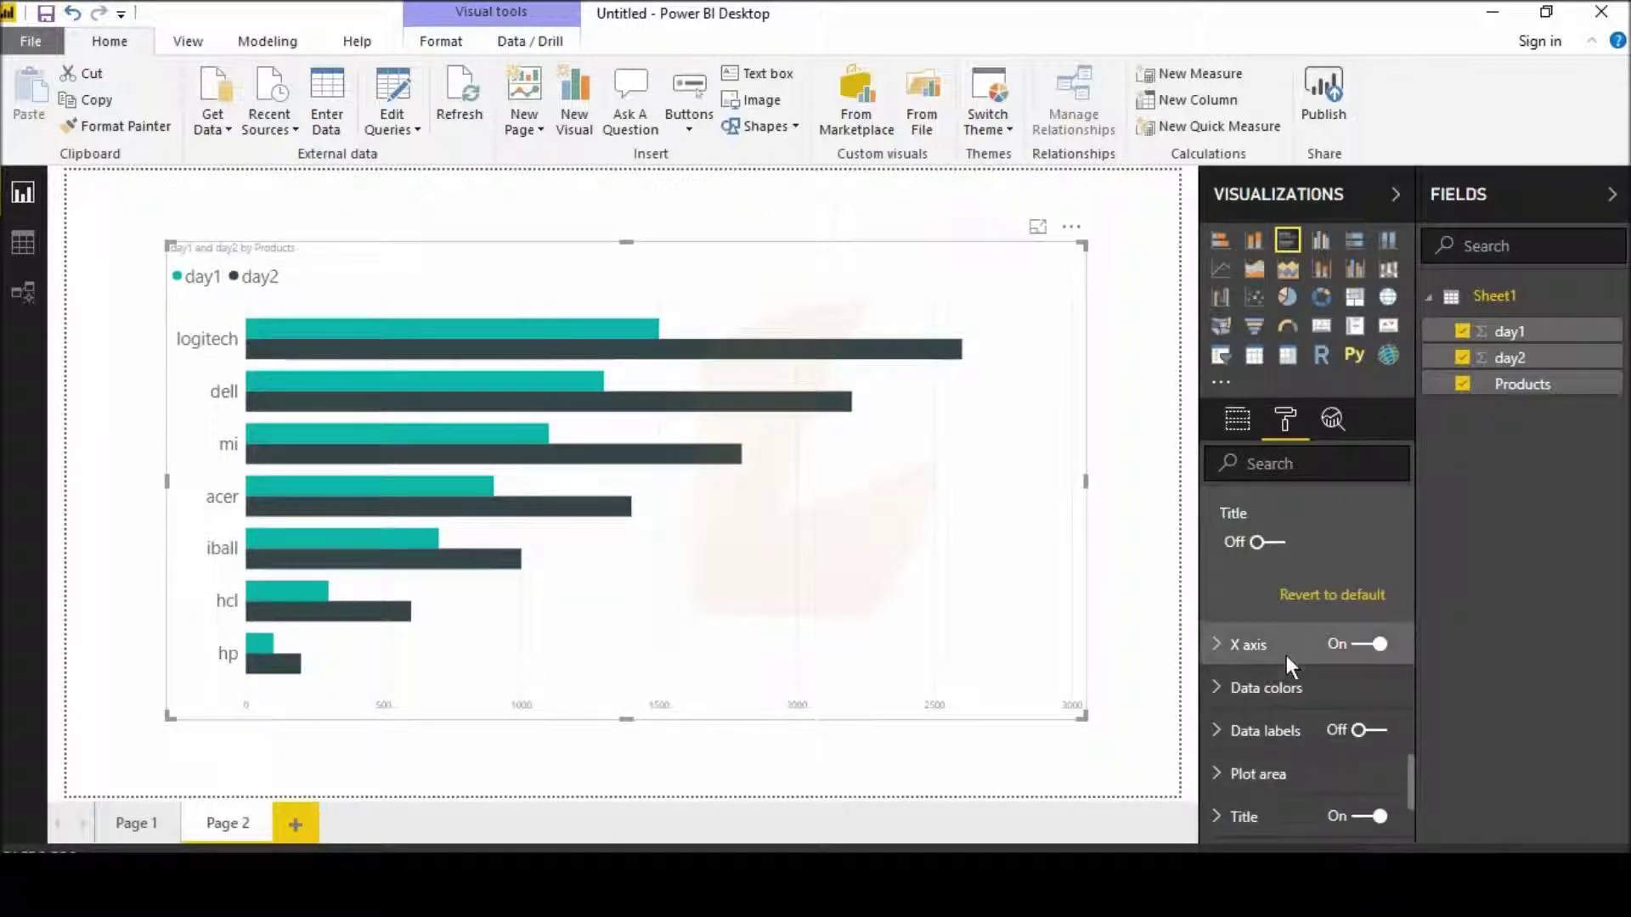
click(1286, 652)
scroll(1281, 692, down, 3)
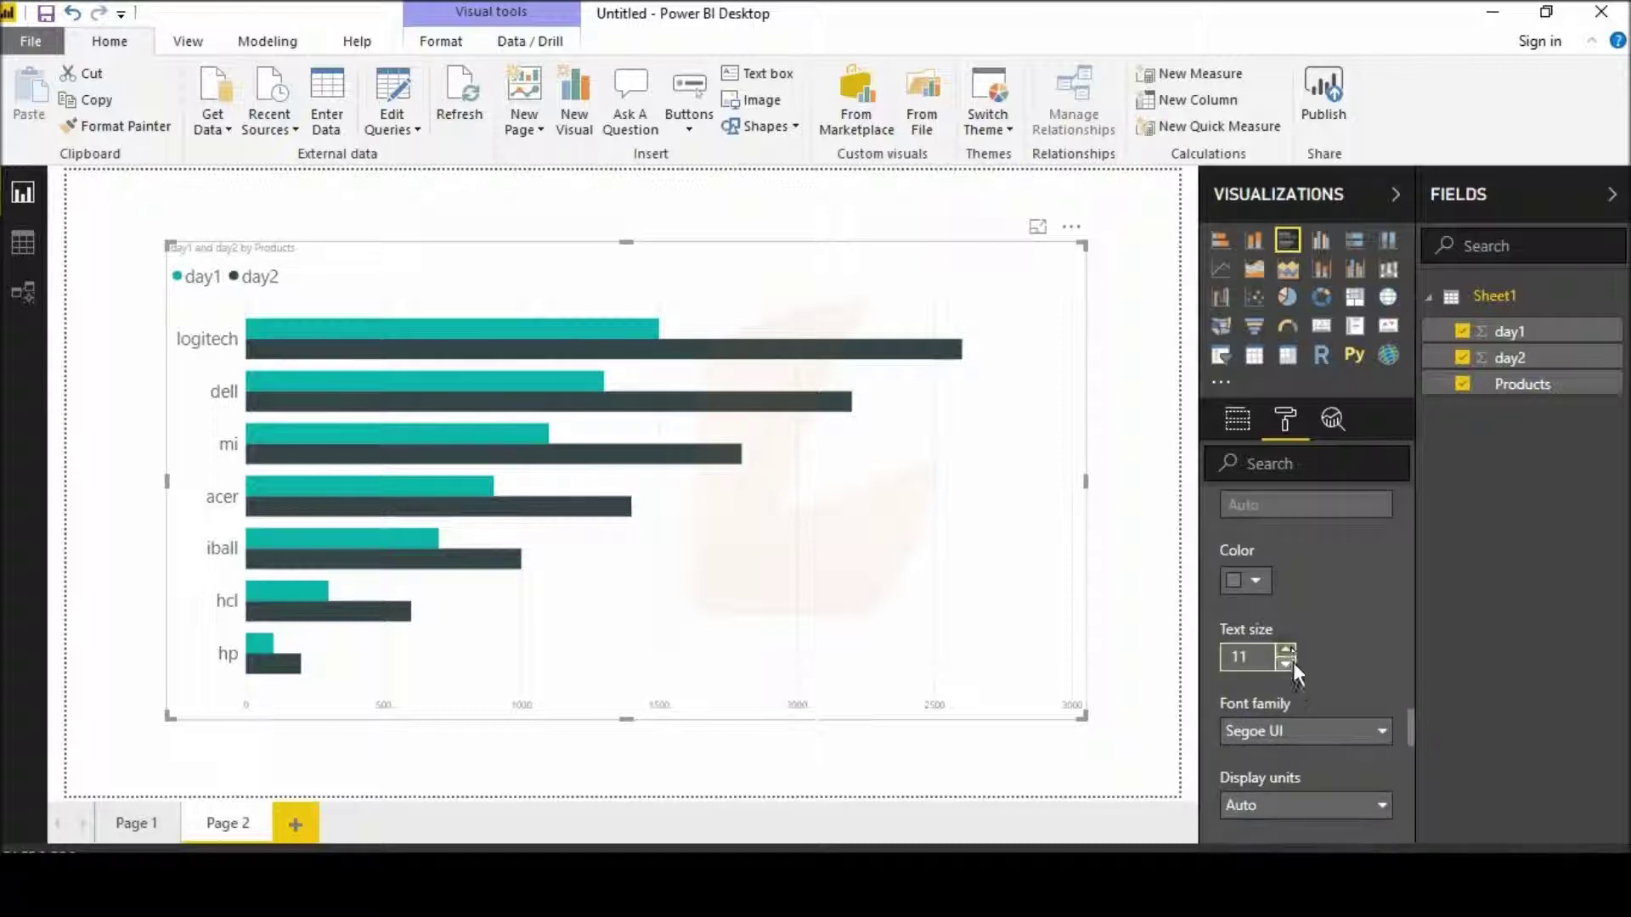
click(1287, 650)
click(1288, 650)
click(1288, 650)
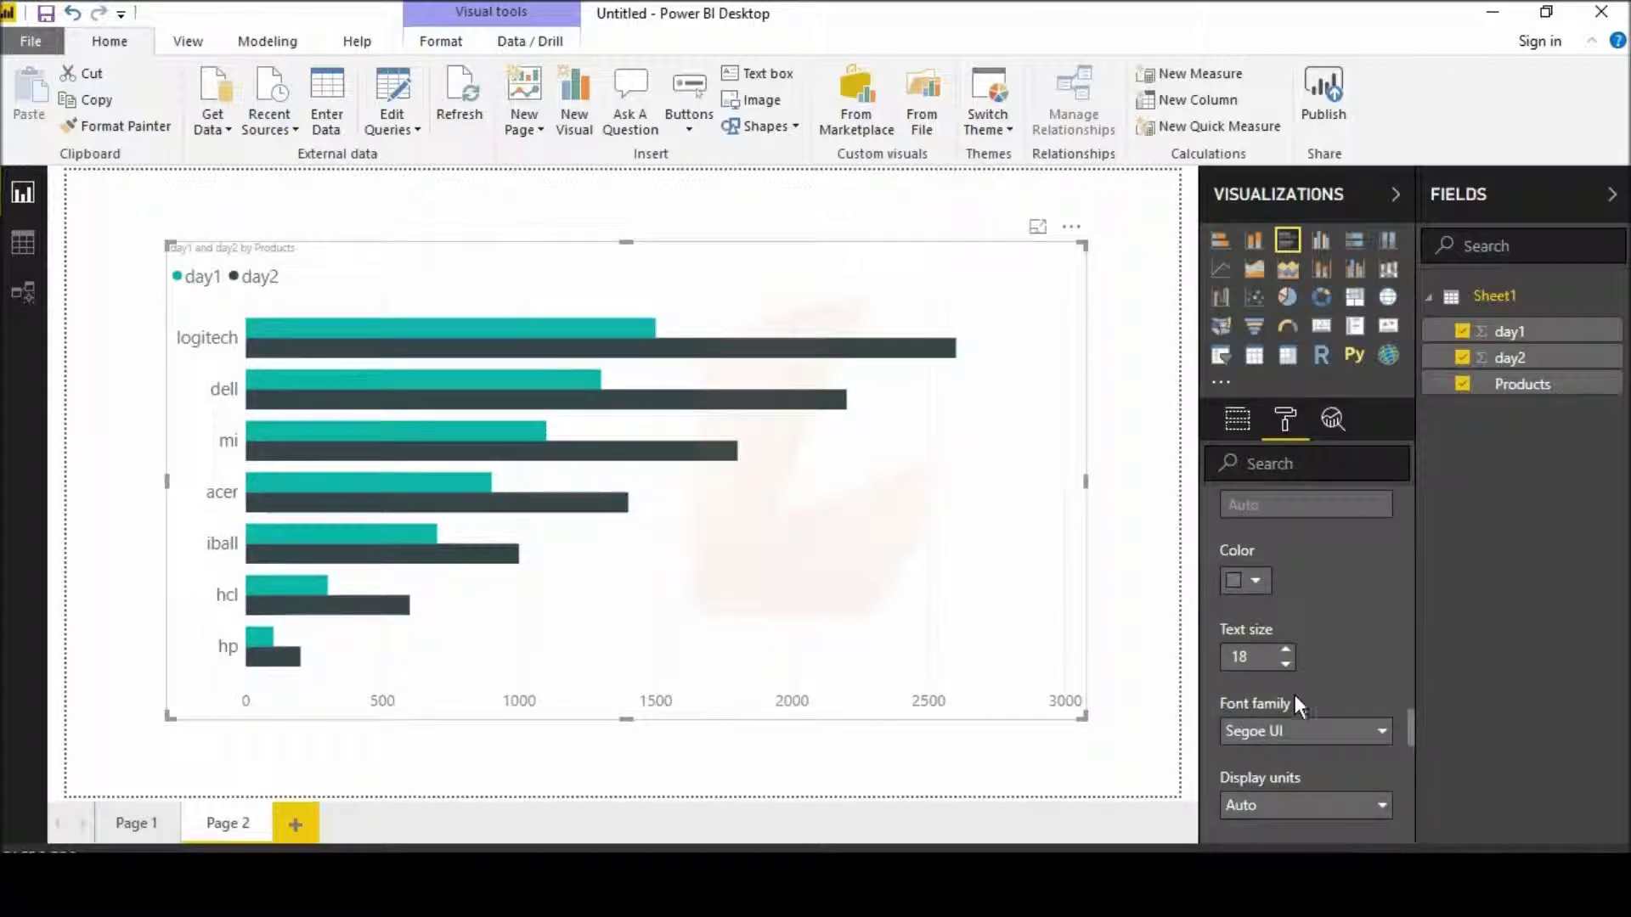
scroll(1295, 694, down, 5)
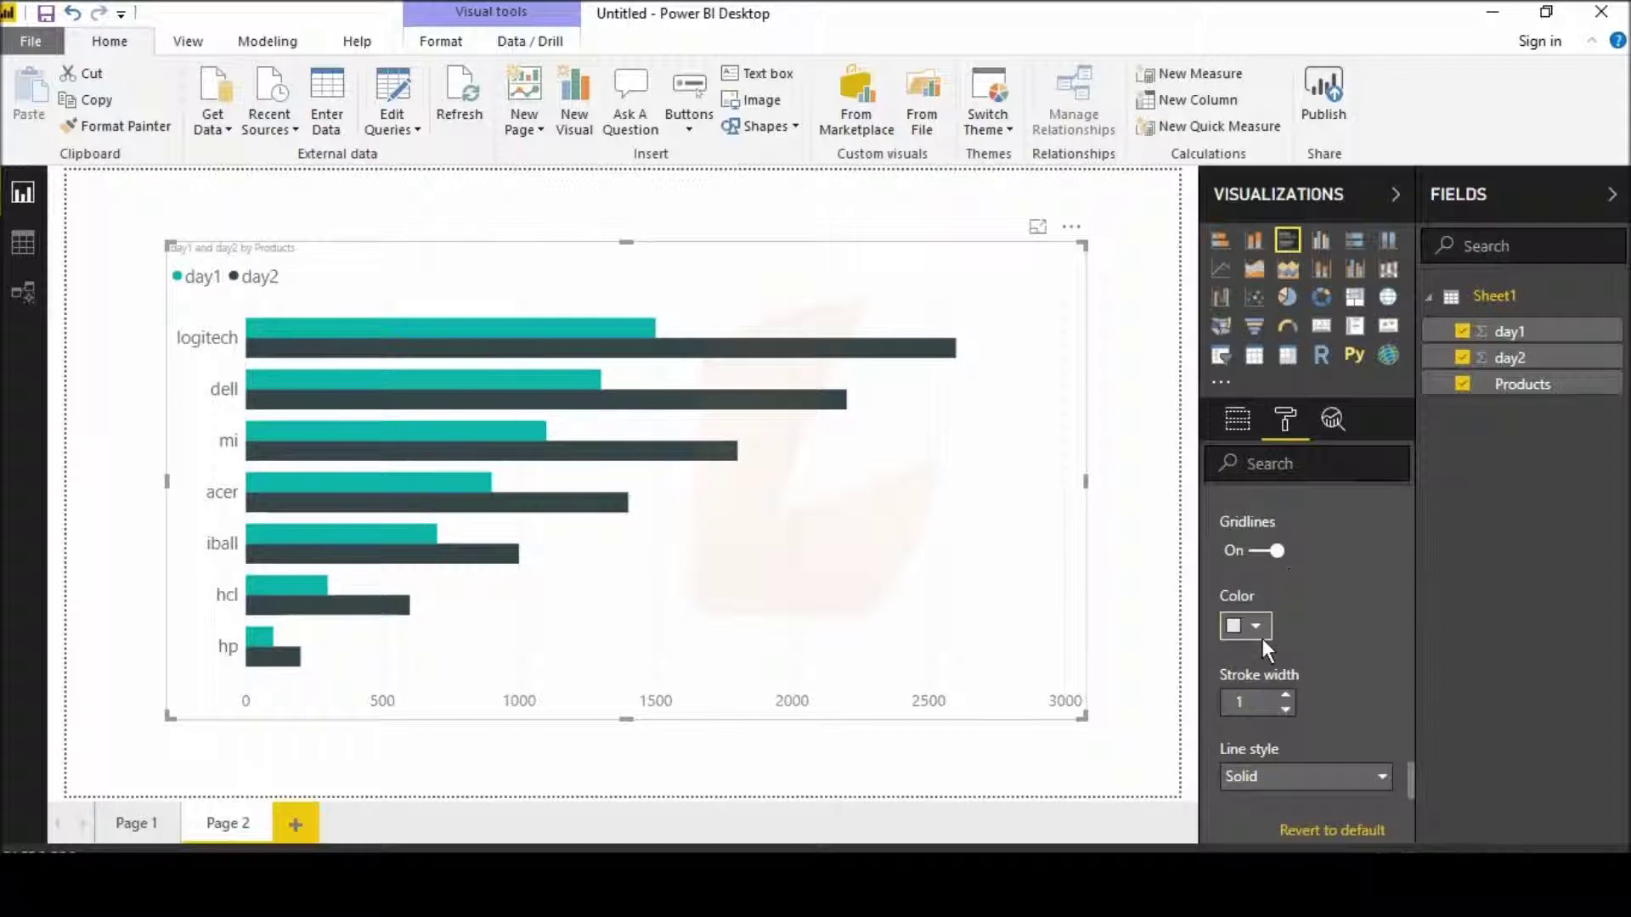
Step: Color the X axis gridlines light blue, set their stroke width to 3 and make the line style Dotted
click(1262, 638)
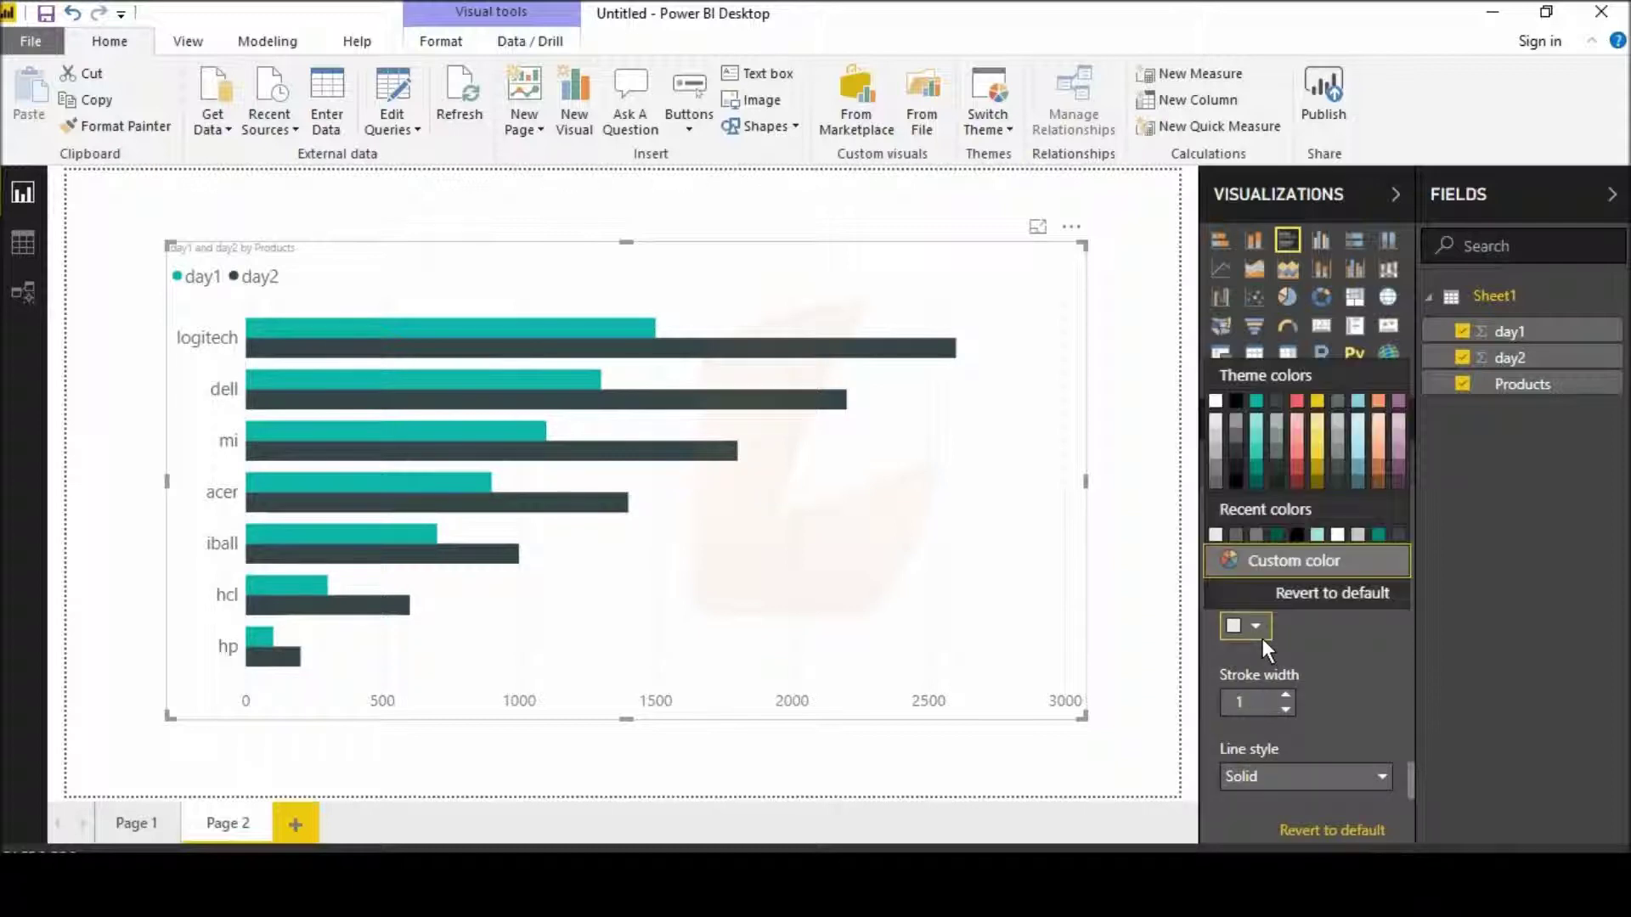
click(1358, 451)
click(1286, 693)
click(1285, 693)
scroll(1285, 689, down, 1)
click(1307, 664)
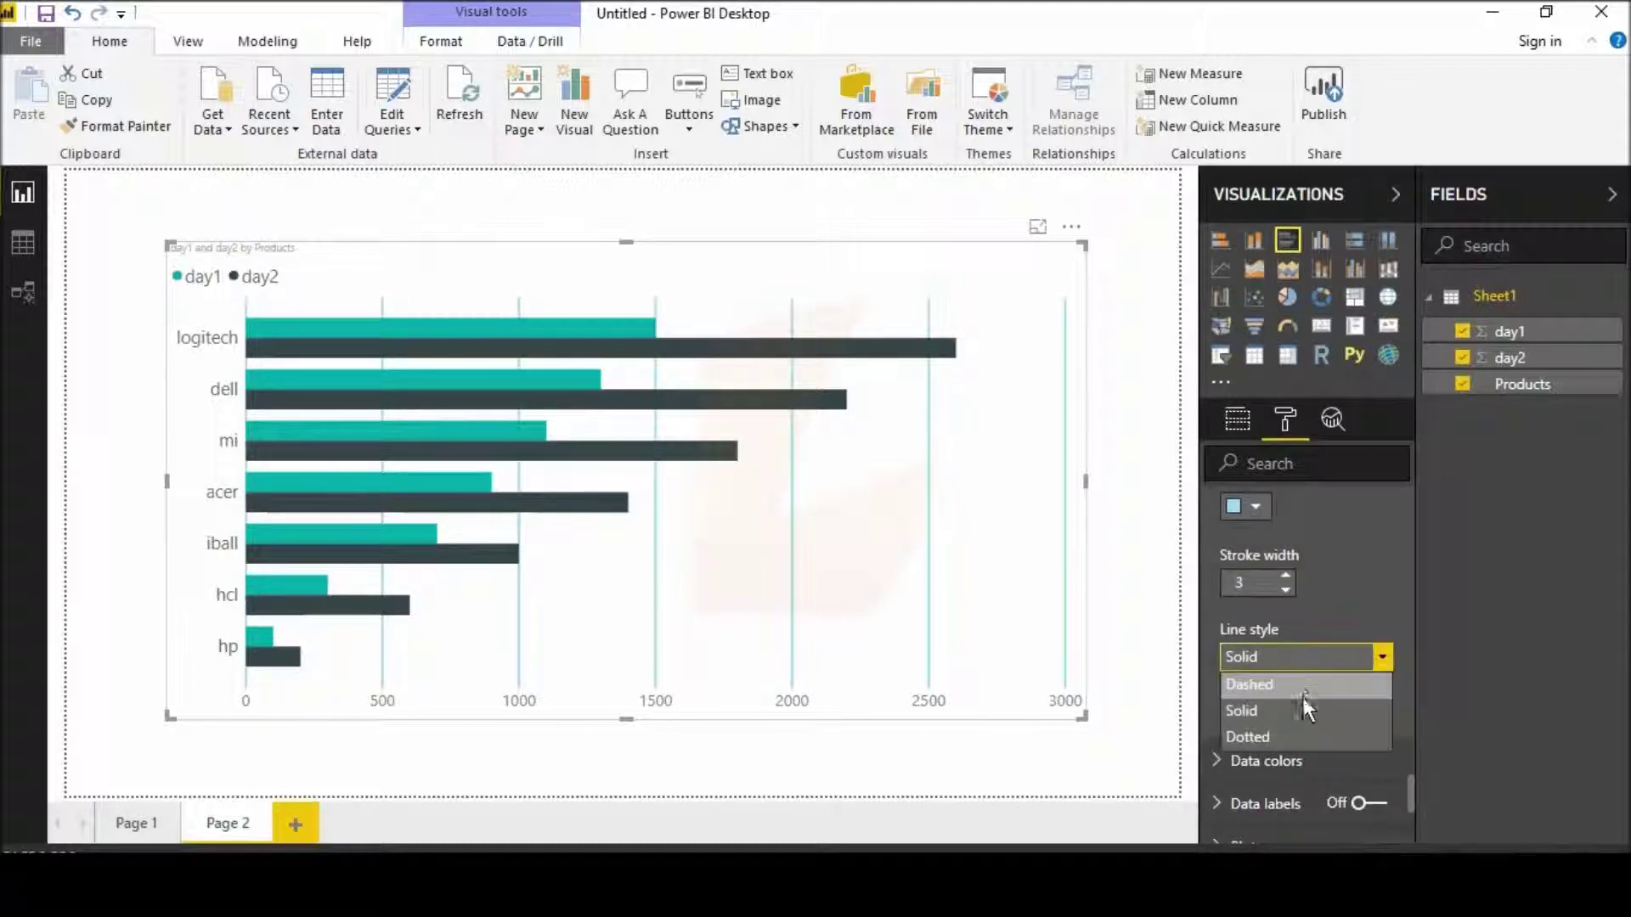
click(1301, 729)
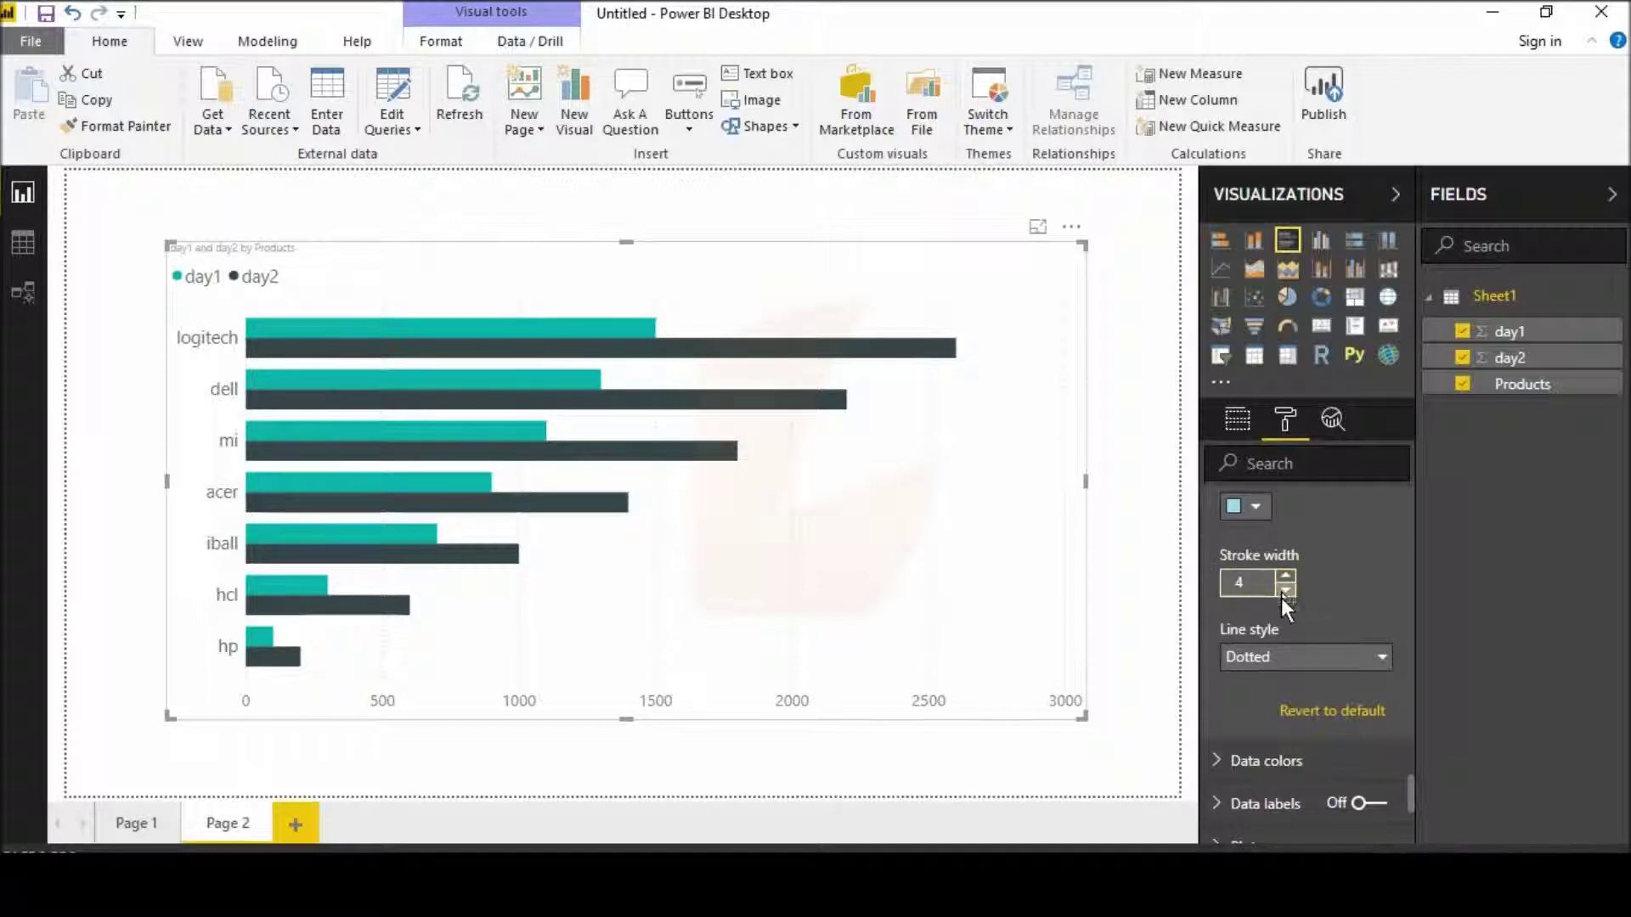
Step: Recolor the dotted gridlines dark blue-gray and set their stroke width to 2
scroll(1287, 578, up, 1)
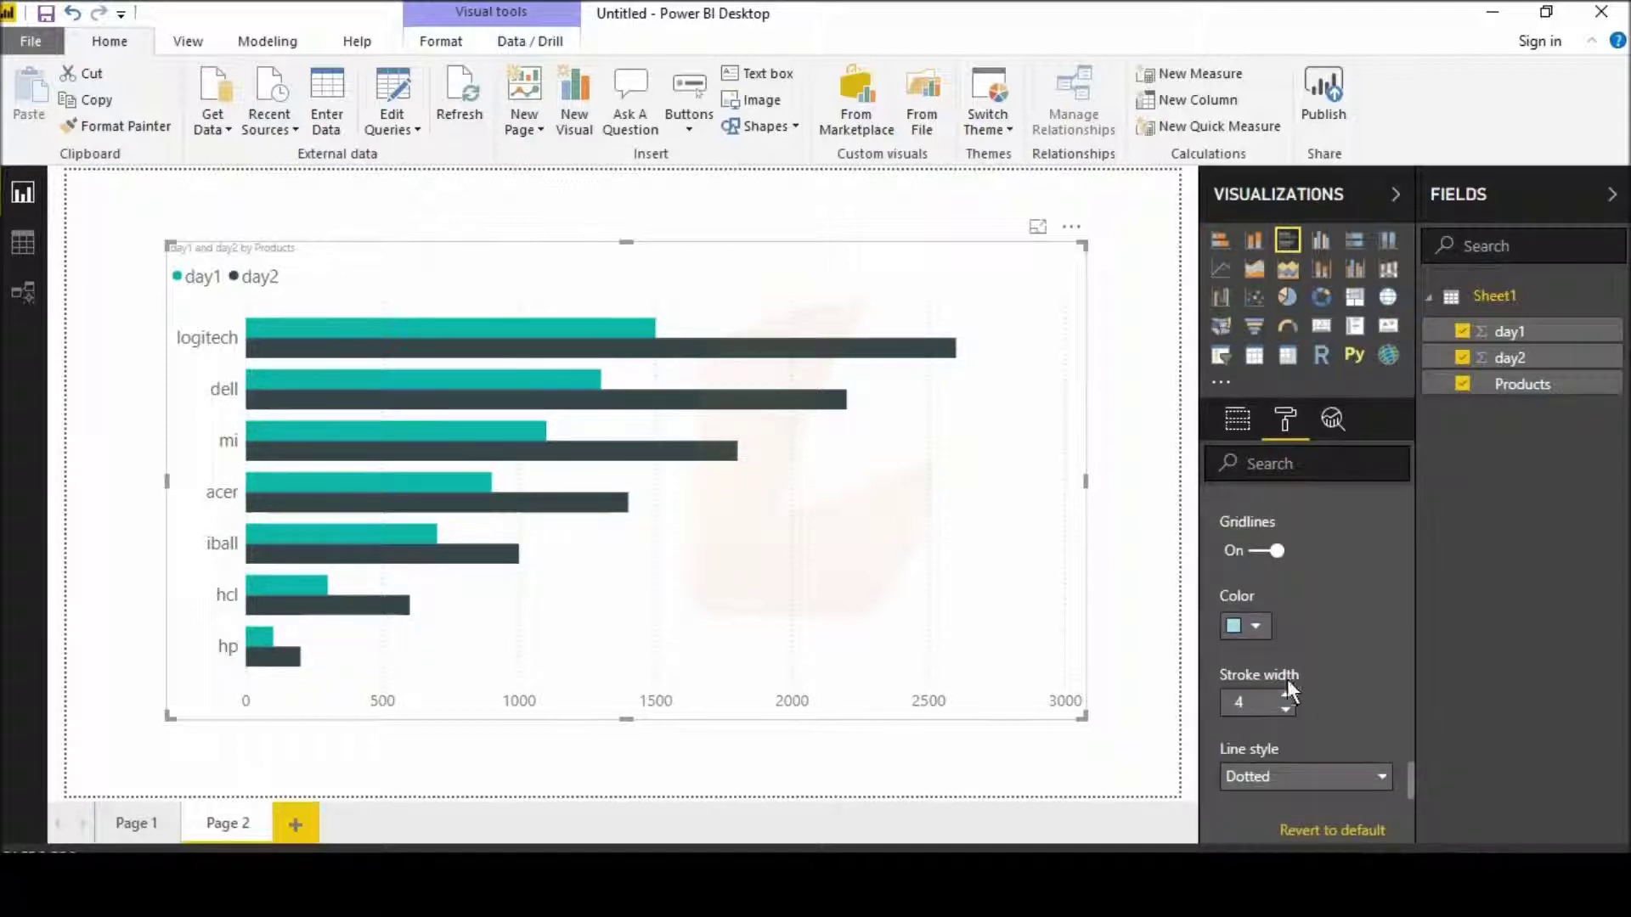
click(1255, 627)
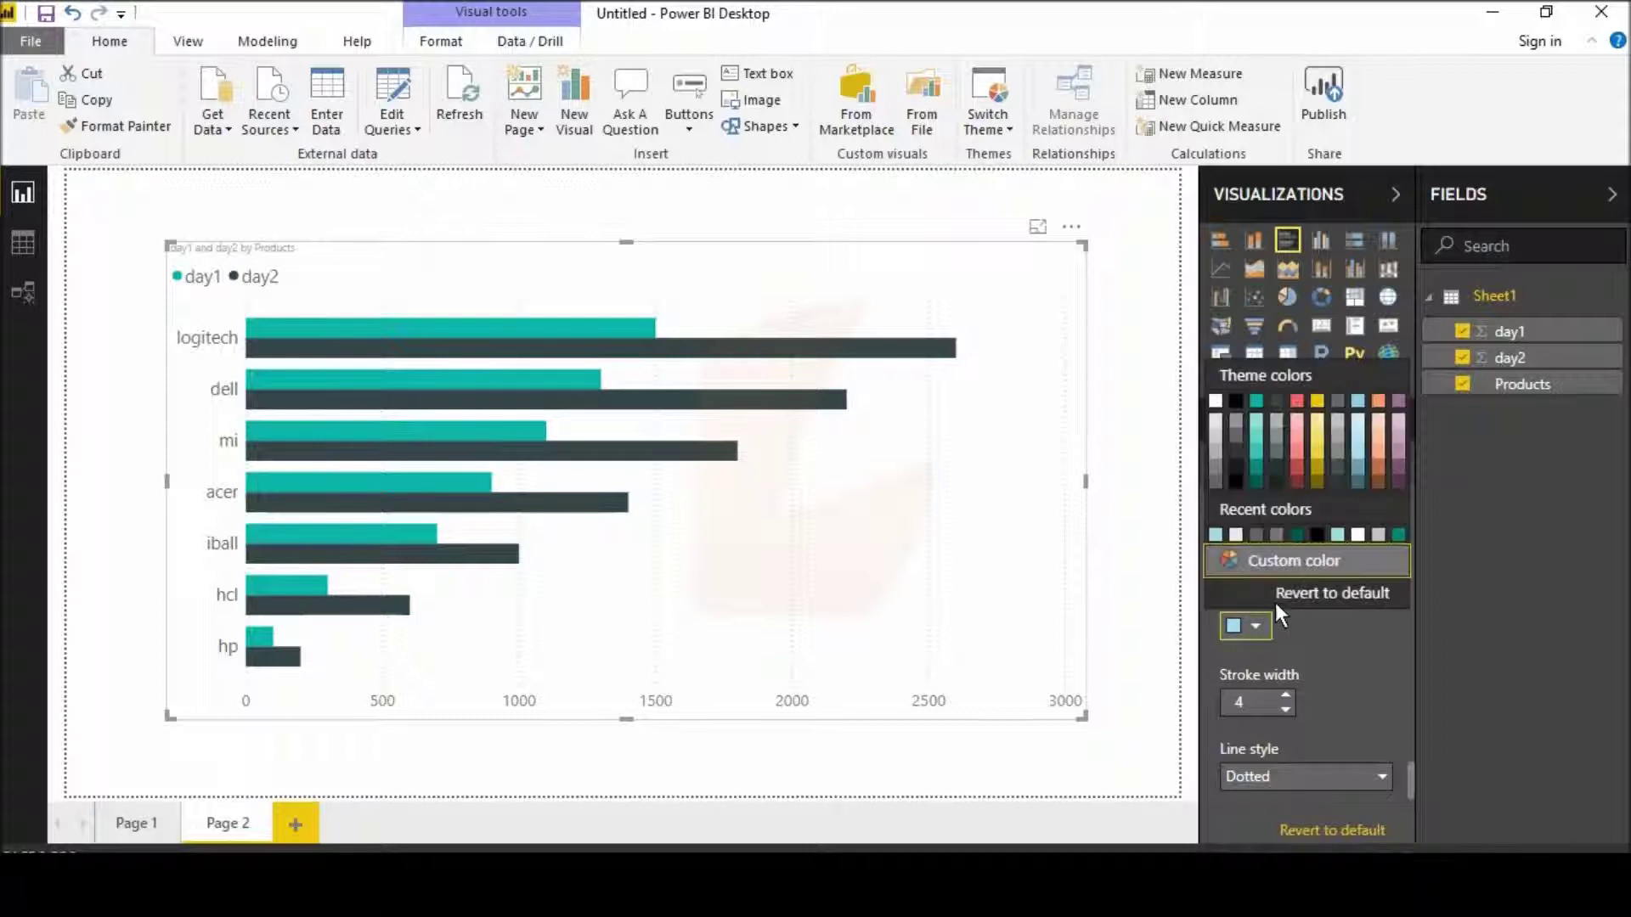
click(1357, 486)
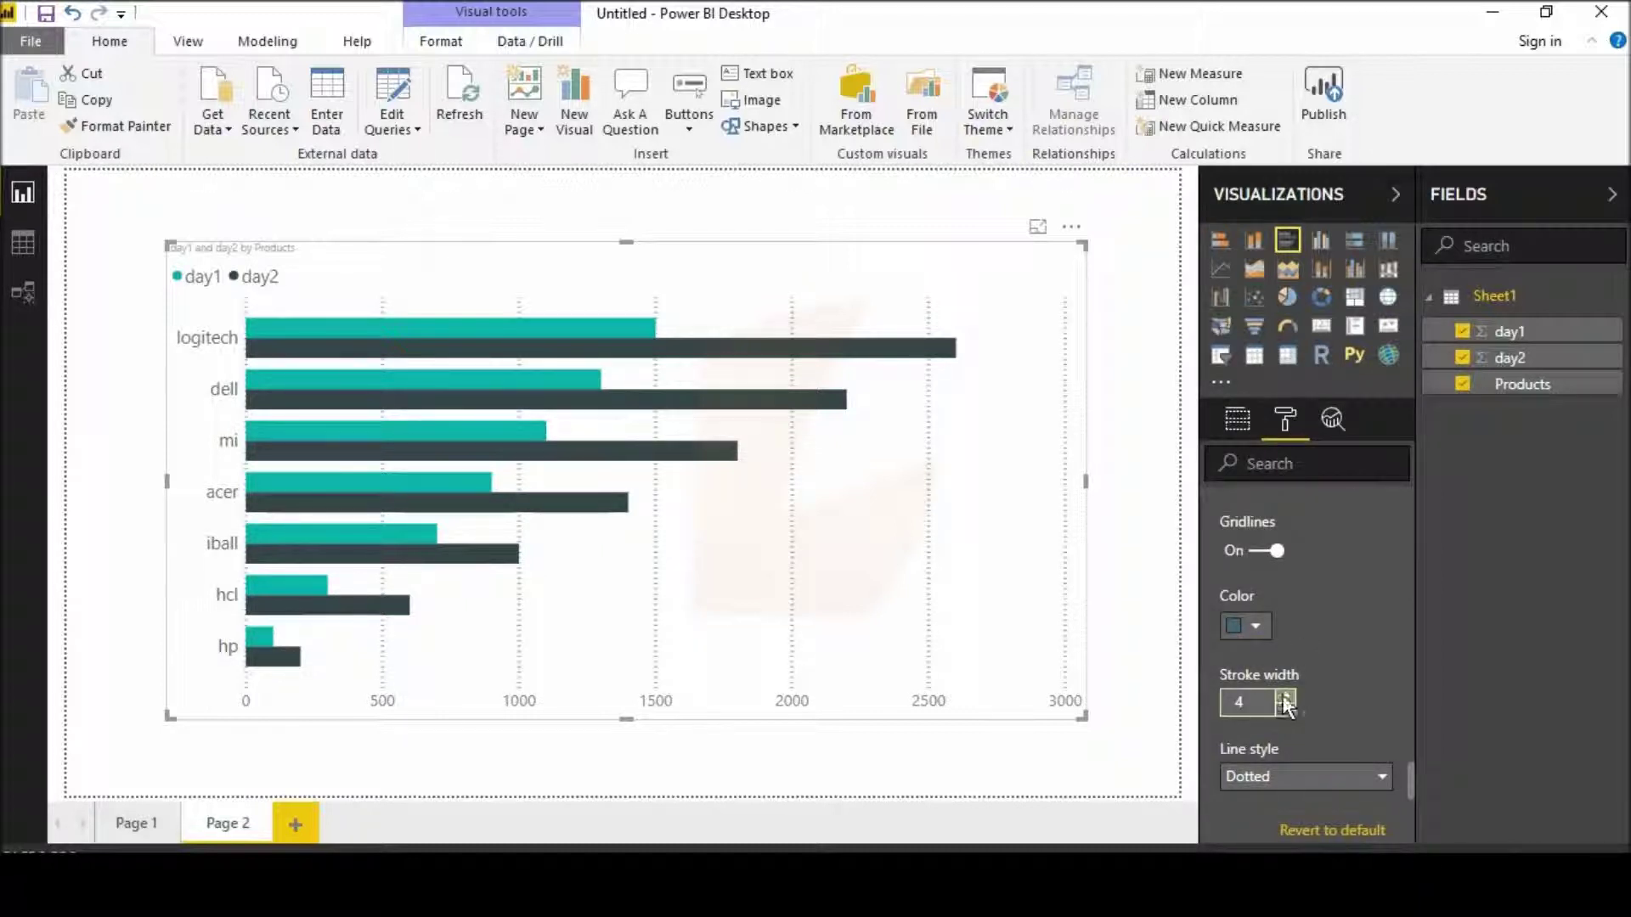
Step: Set the data color of the day1 bars to dark red and of the day2 bars to a brighter red
scroll(1281, 710, down, 2)
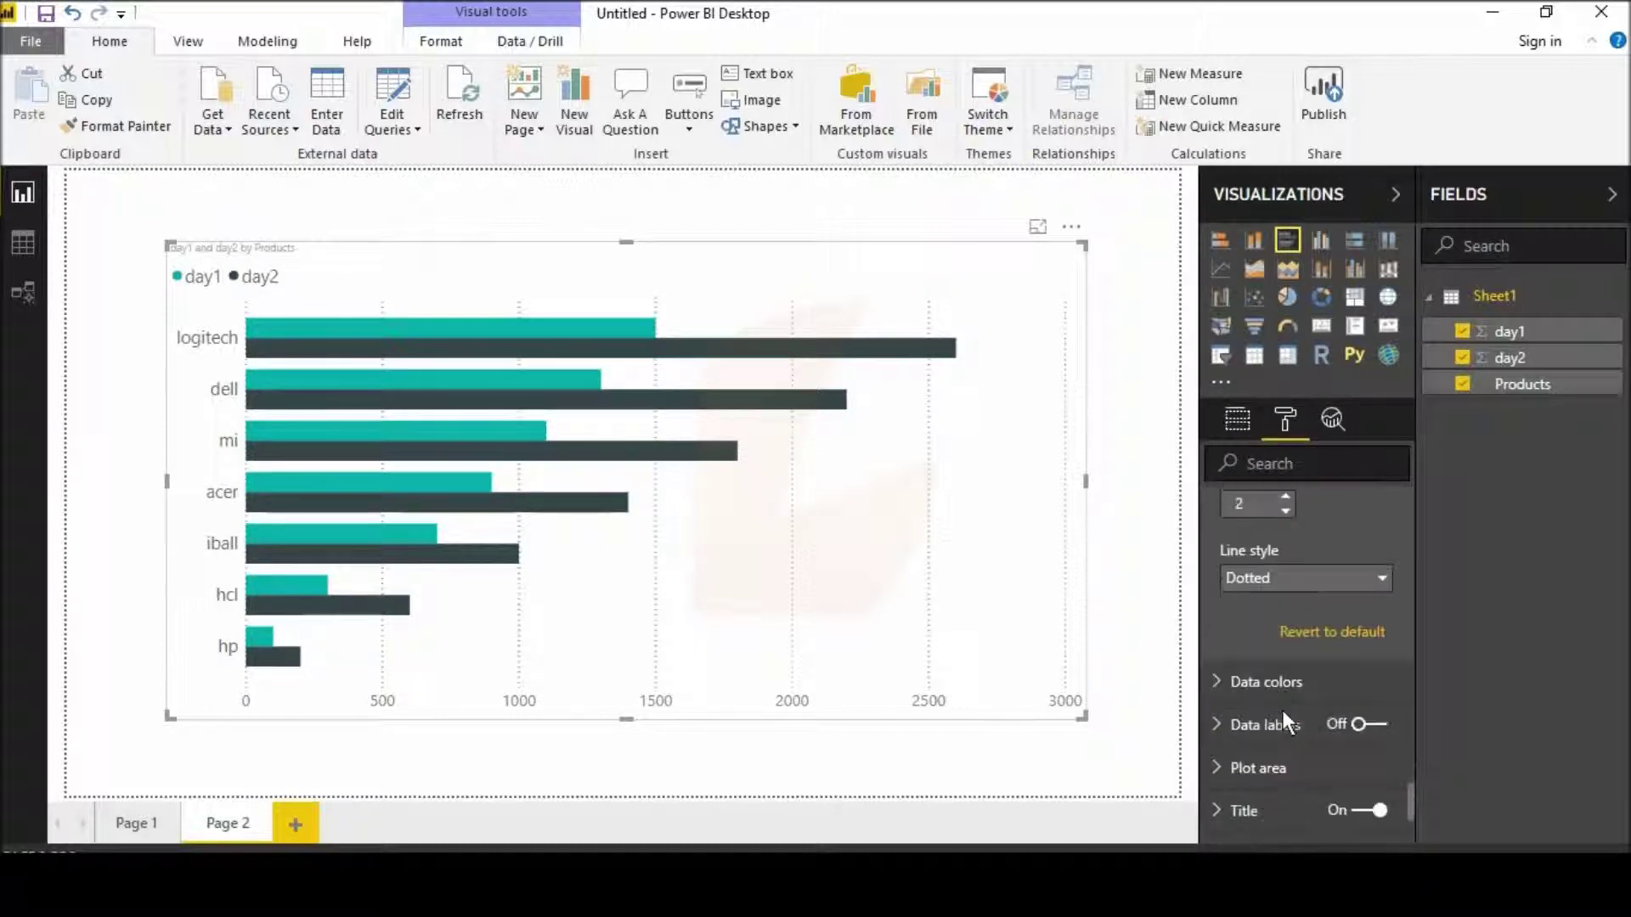
click(1273, 650)
scroll(1271, 671, down, 2)
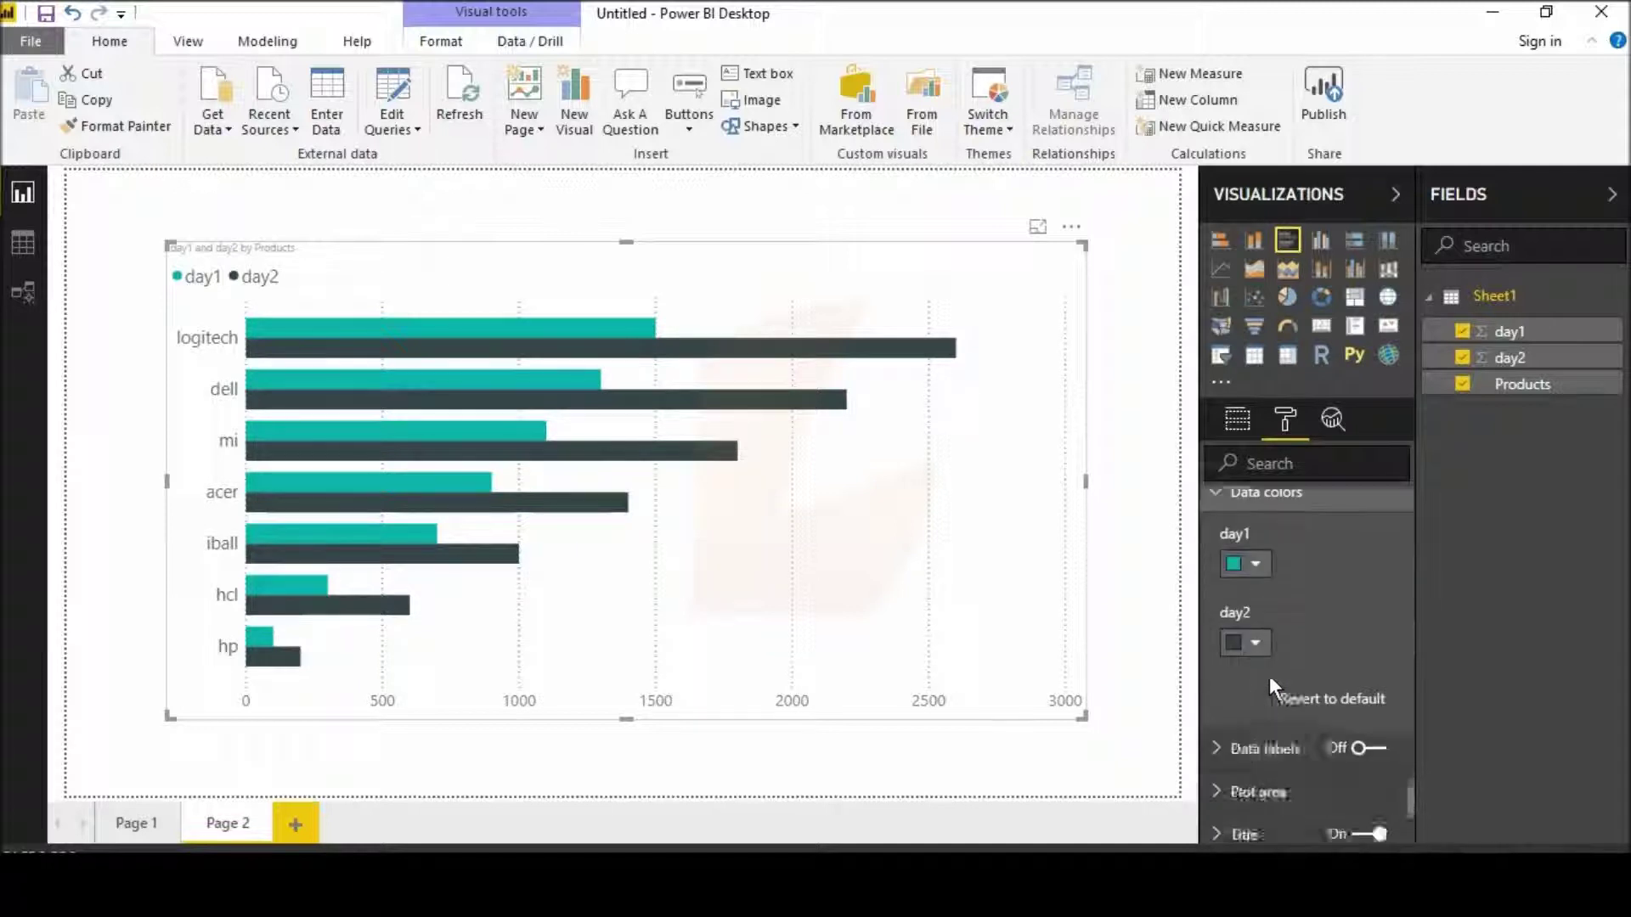
scroll(1269, 637, up, 1)
click(1255, 596)
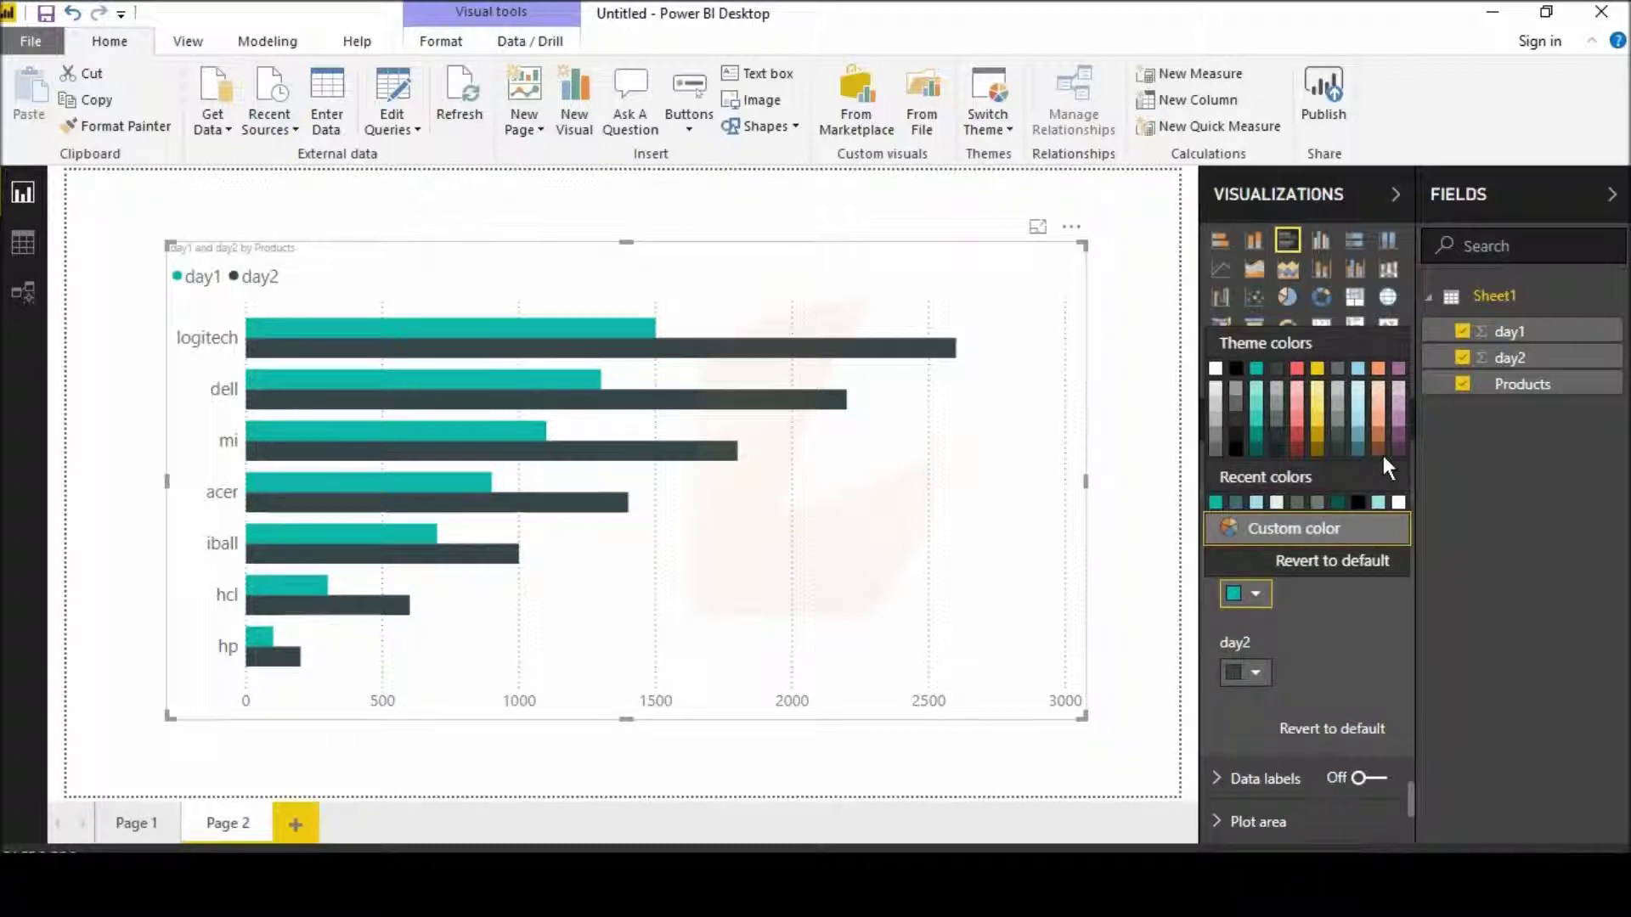
click(1296, 452)
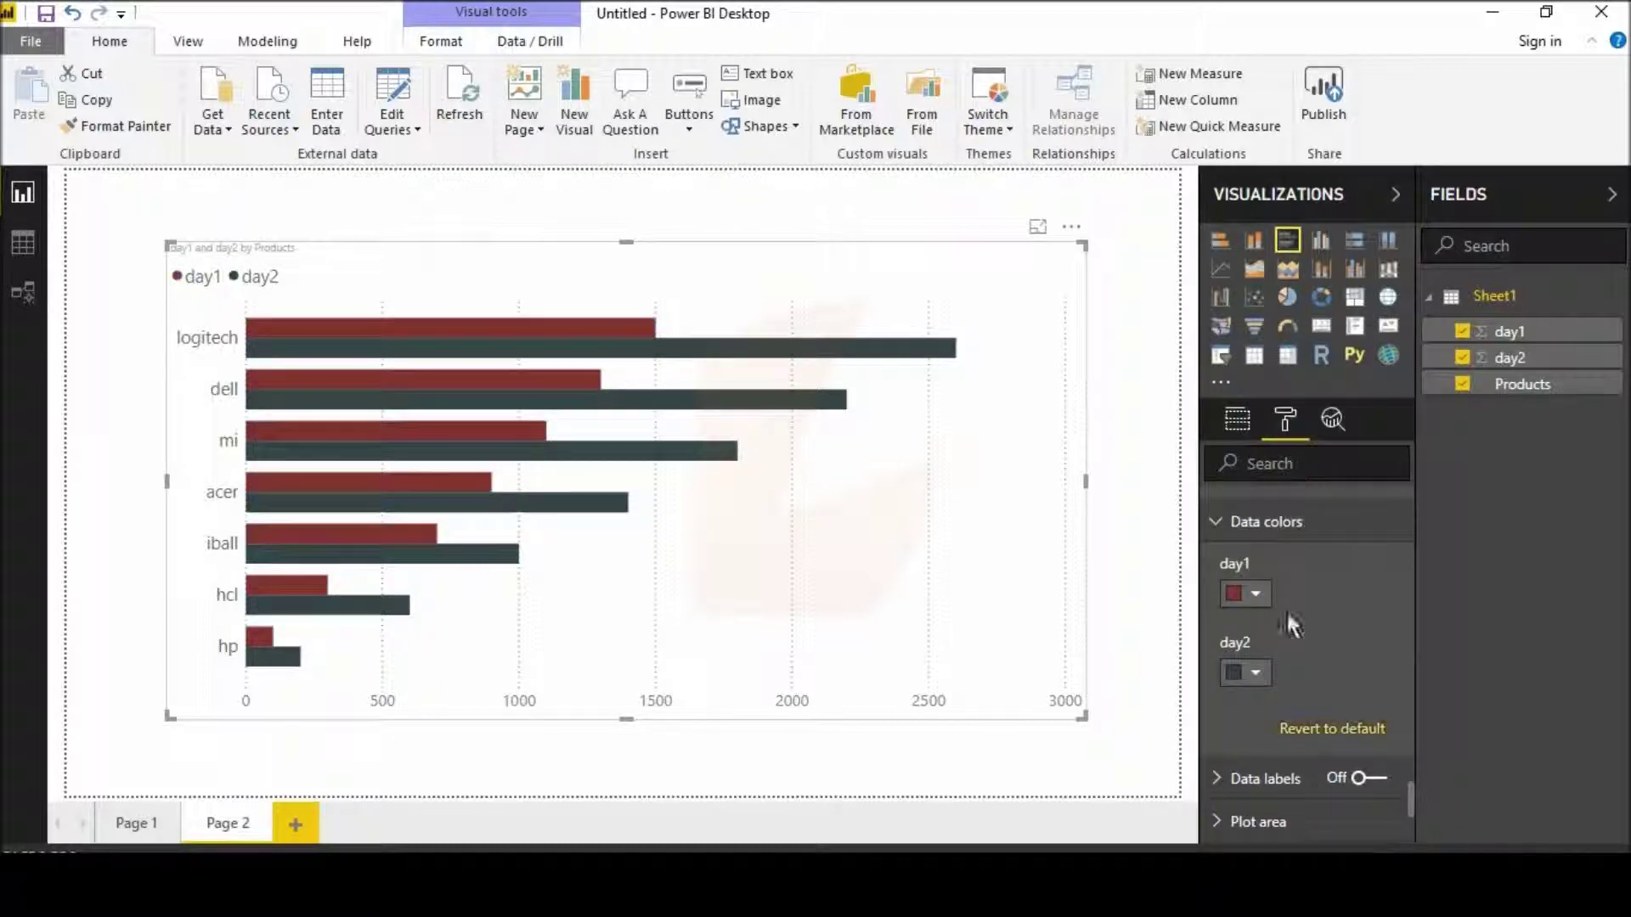
click(1256, 673)
click(1293, 512)
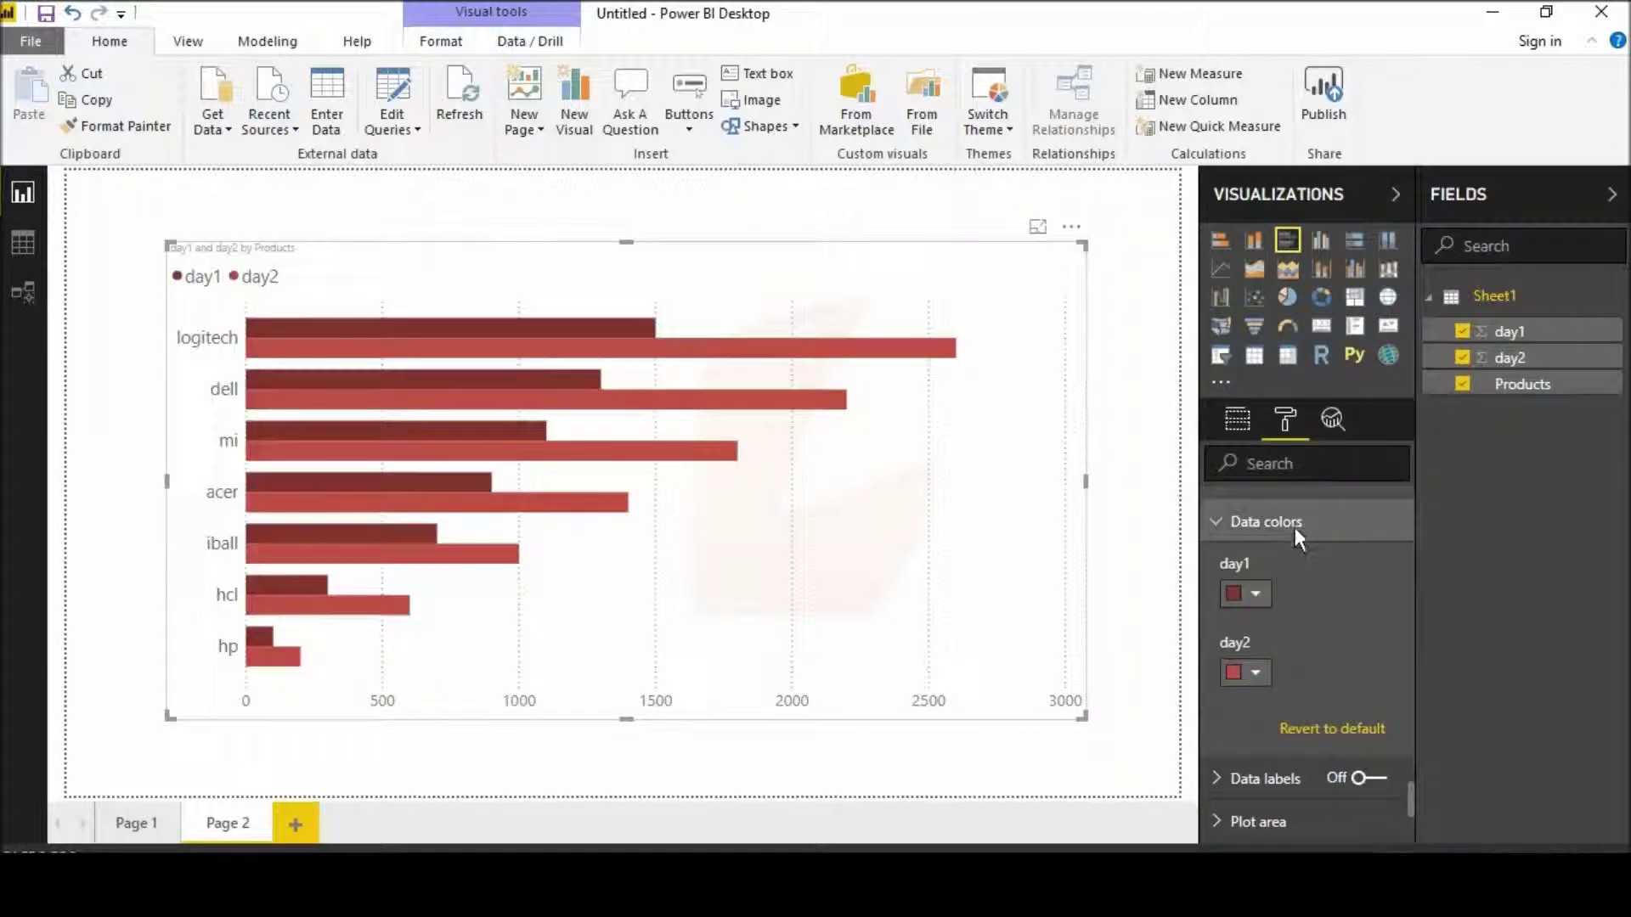
Step: Turn on the bar chart's data labels and color their text white
scroll(1266, 743, down, 3)
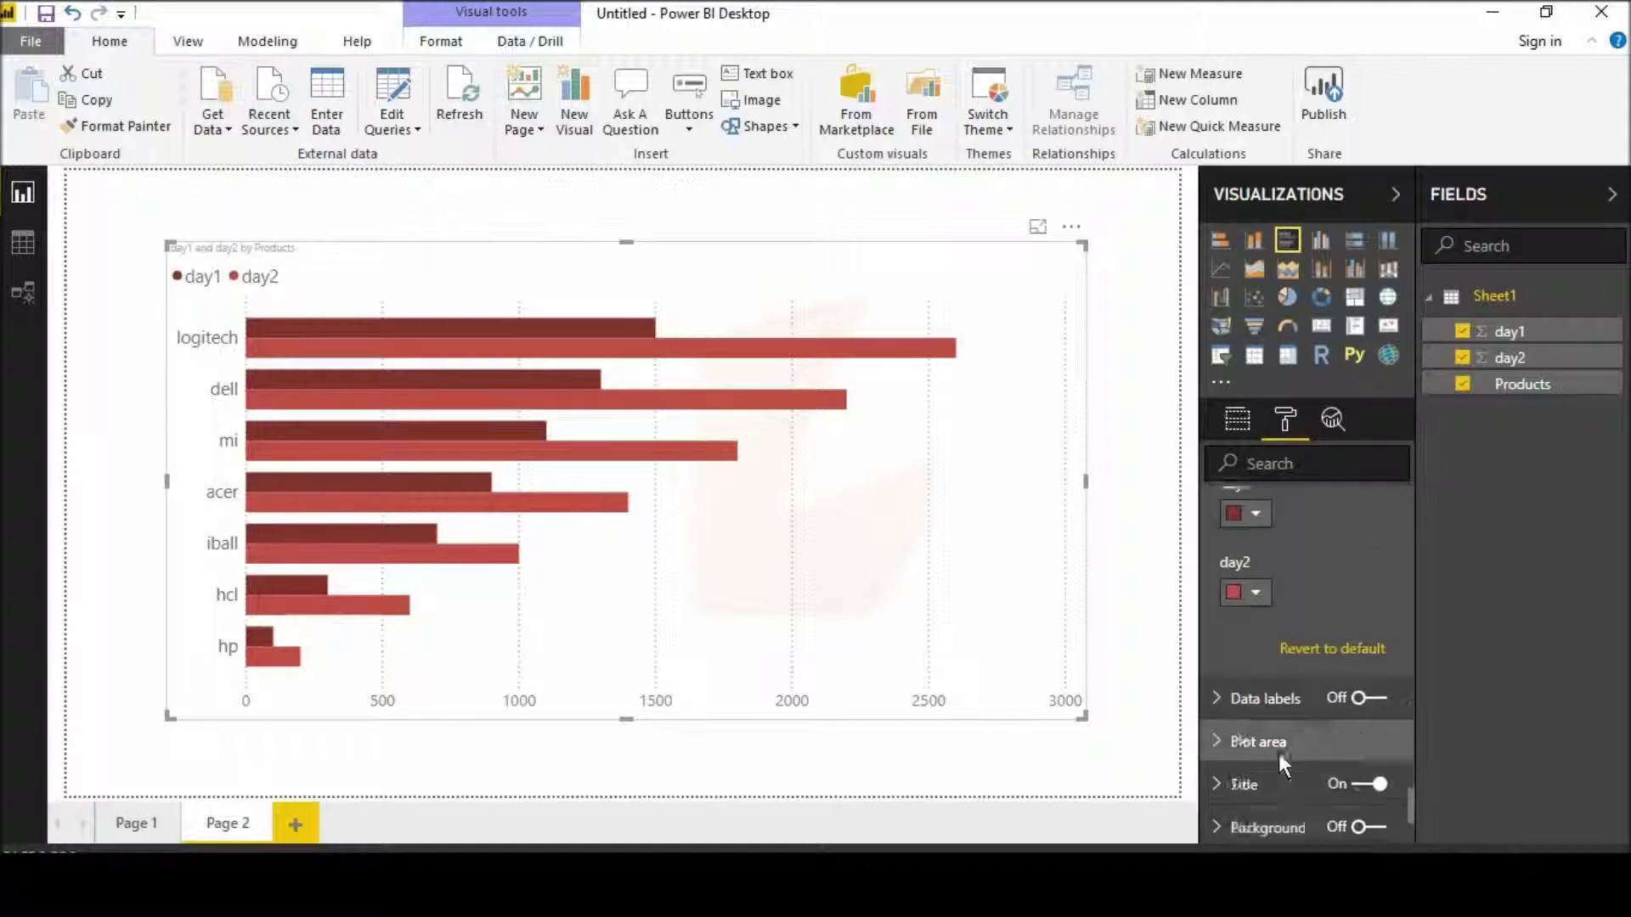
click(1362, 660)
click(1289, 656)
scroll(1287, 657, down, 2)
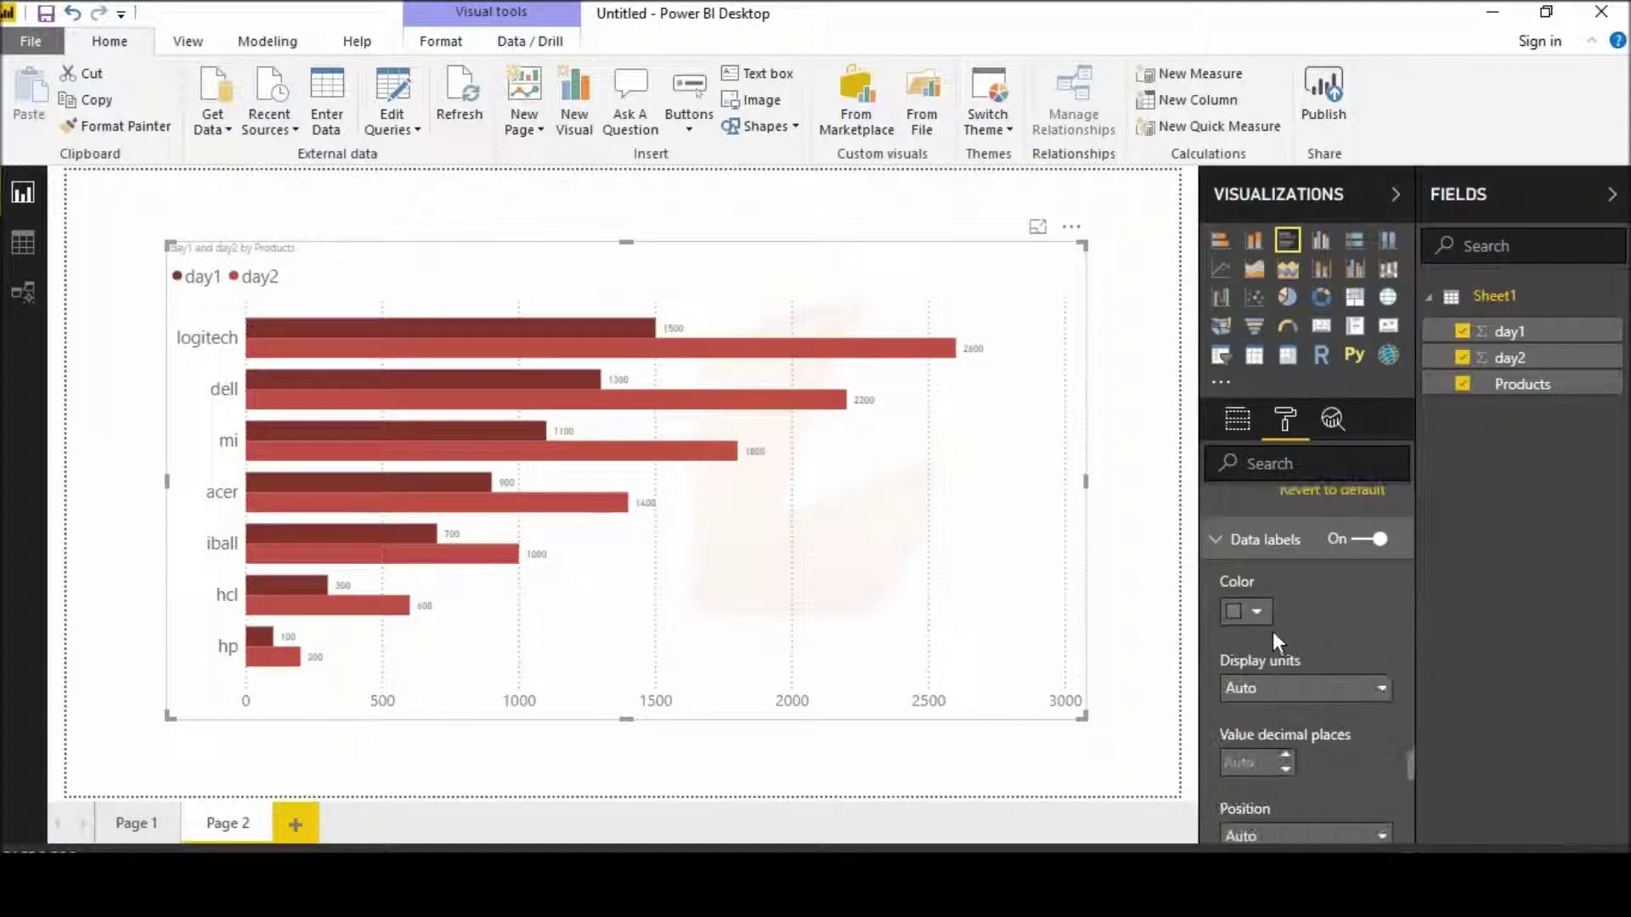
click(1247, 611)
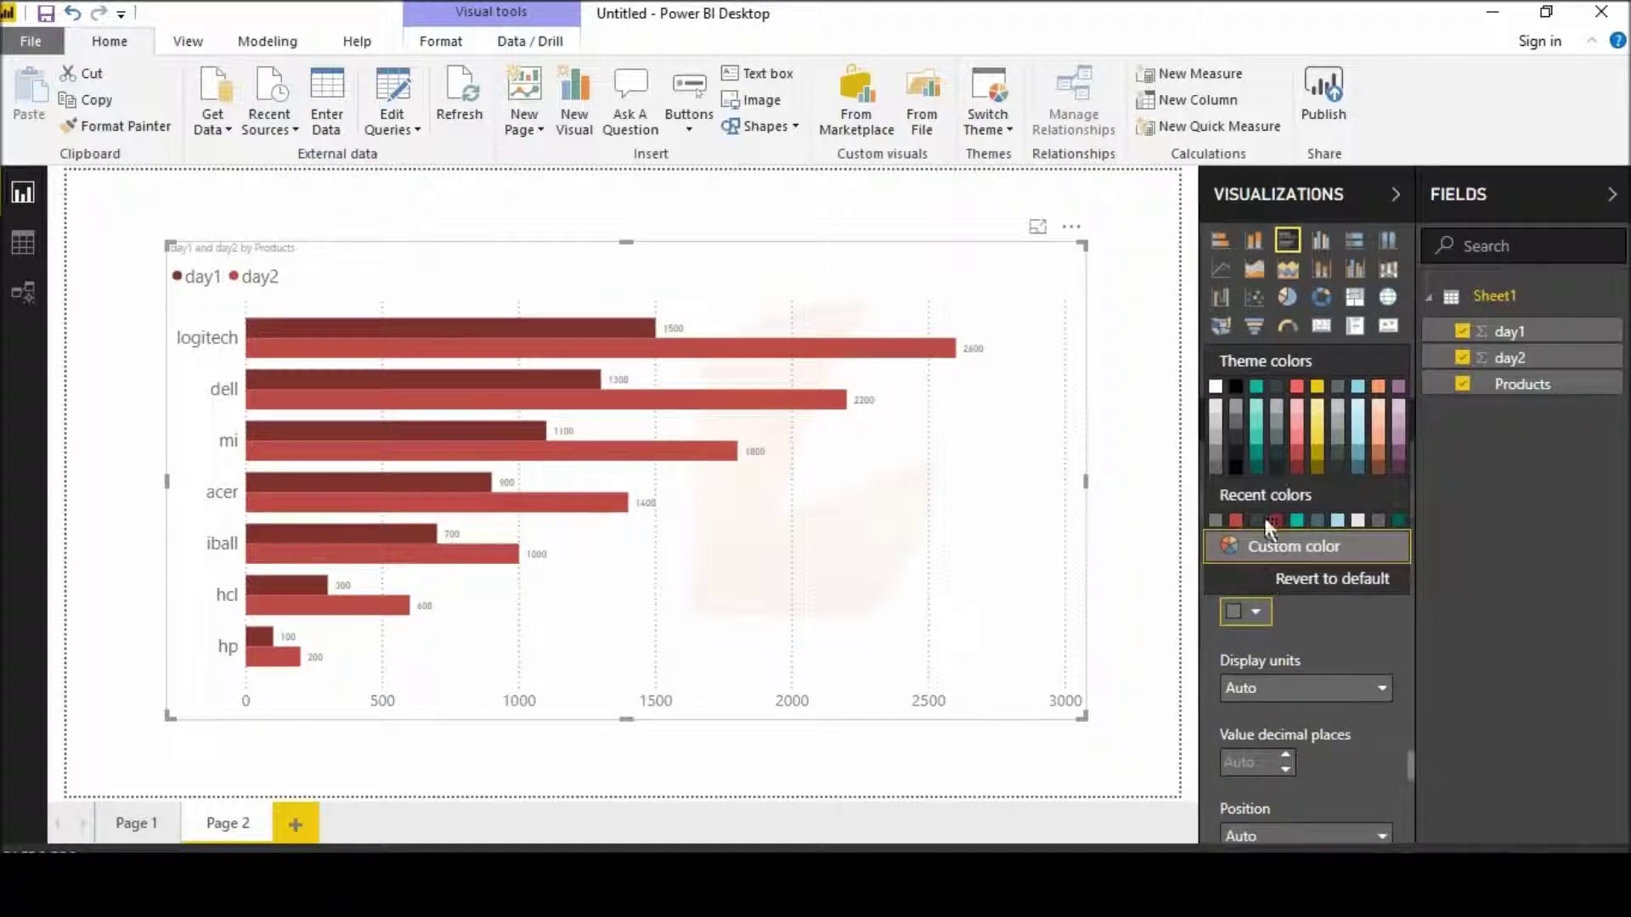
click(1216, 389)
Step: Show a background behind the data labels and make it brown with 0% transparency
scroll(1269, 659, down, 8)
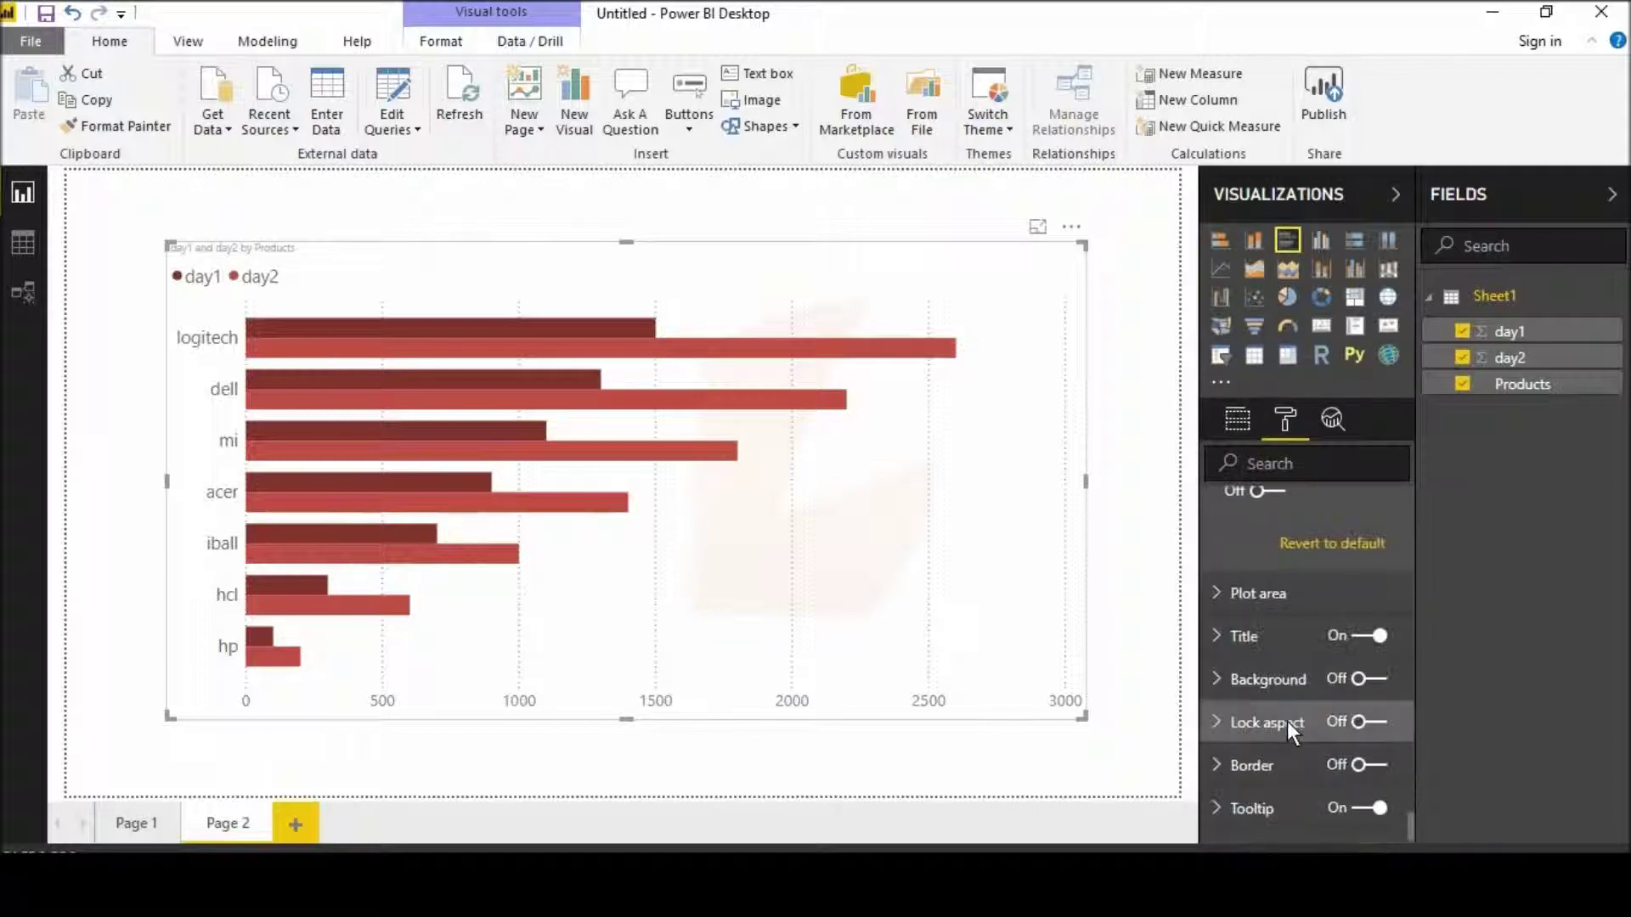
scroll(1287, 721, up, 3)
click(1263, 654)
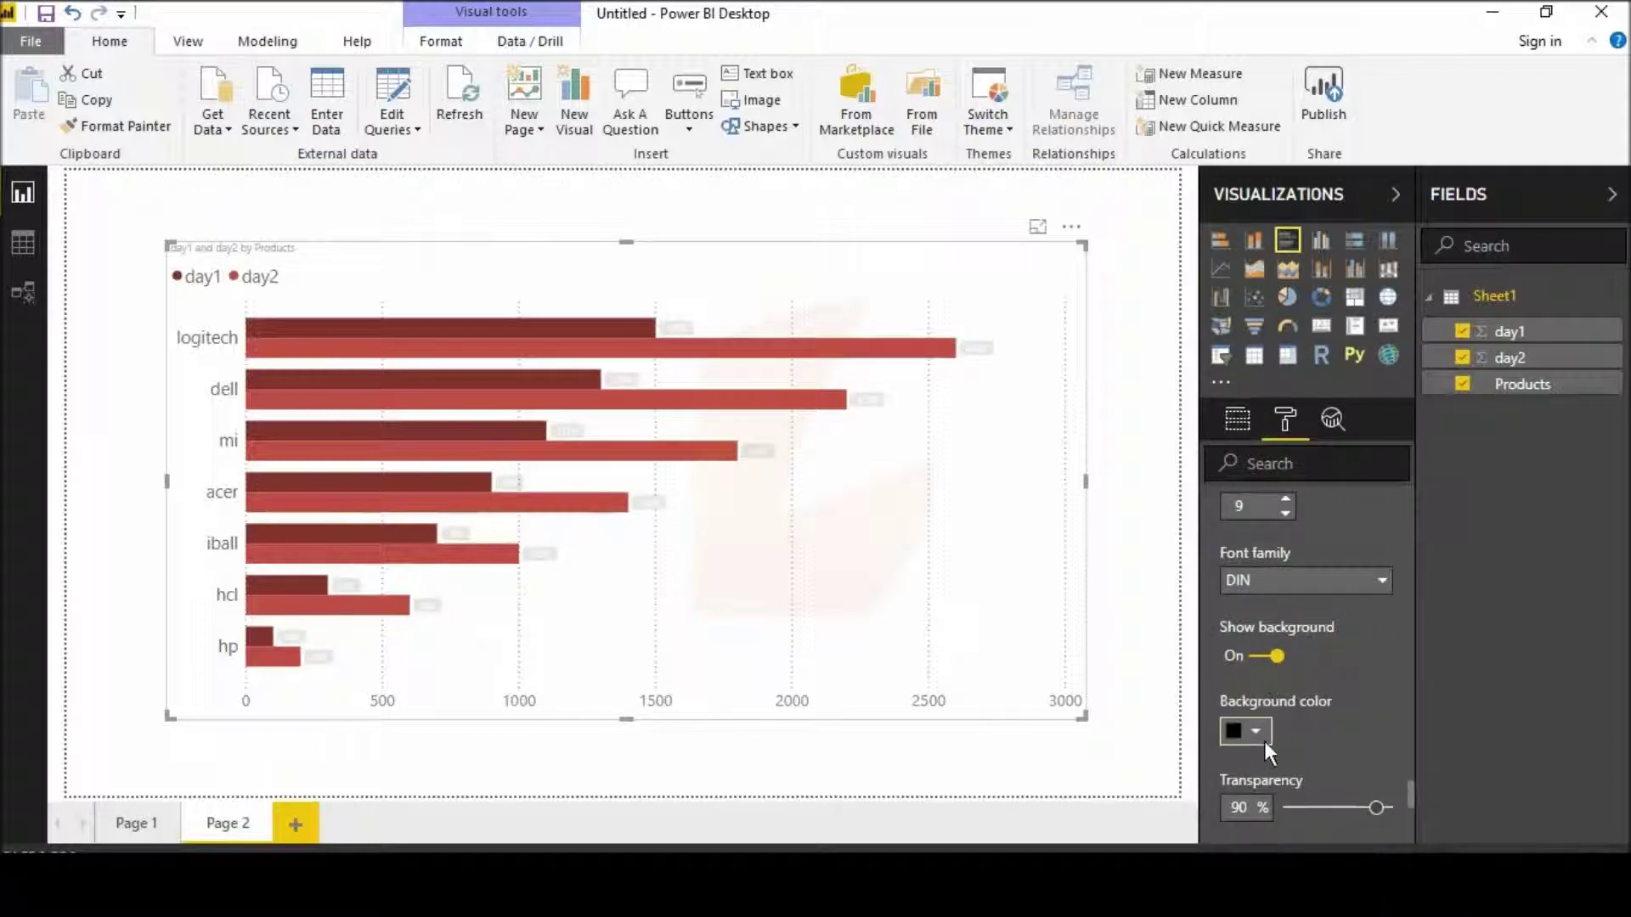
drag(1374, 808, 1267, 803)
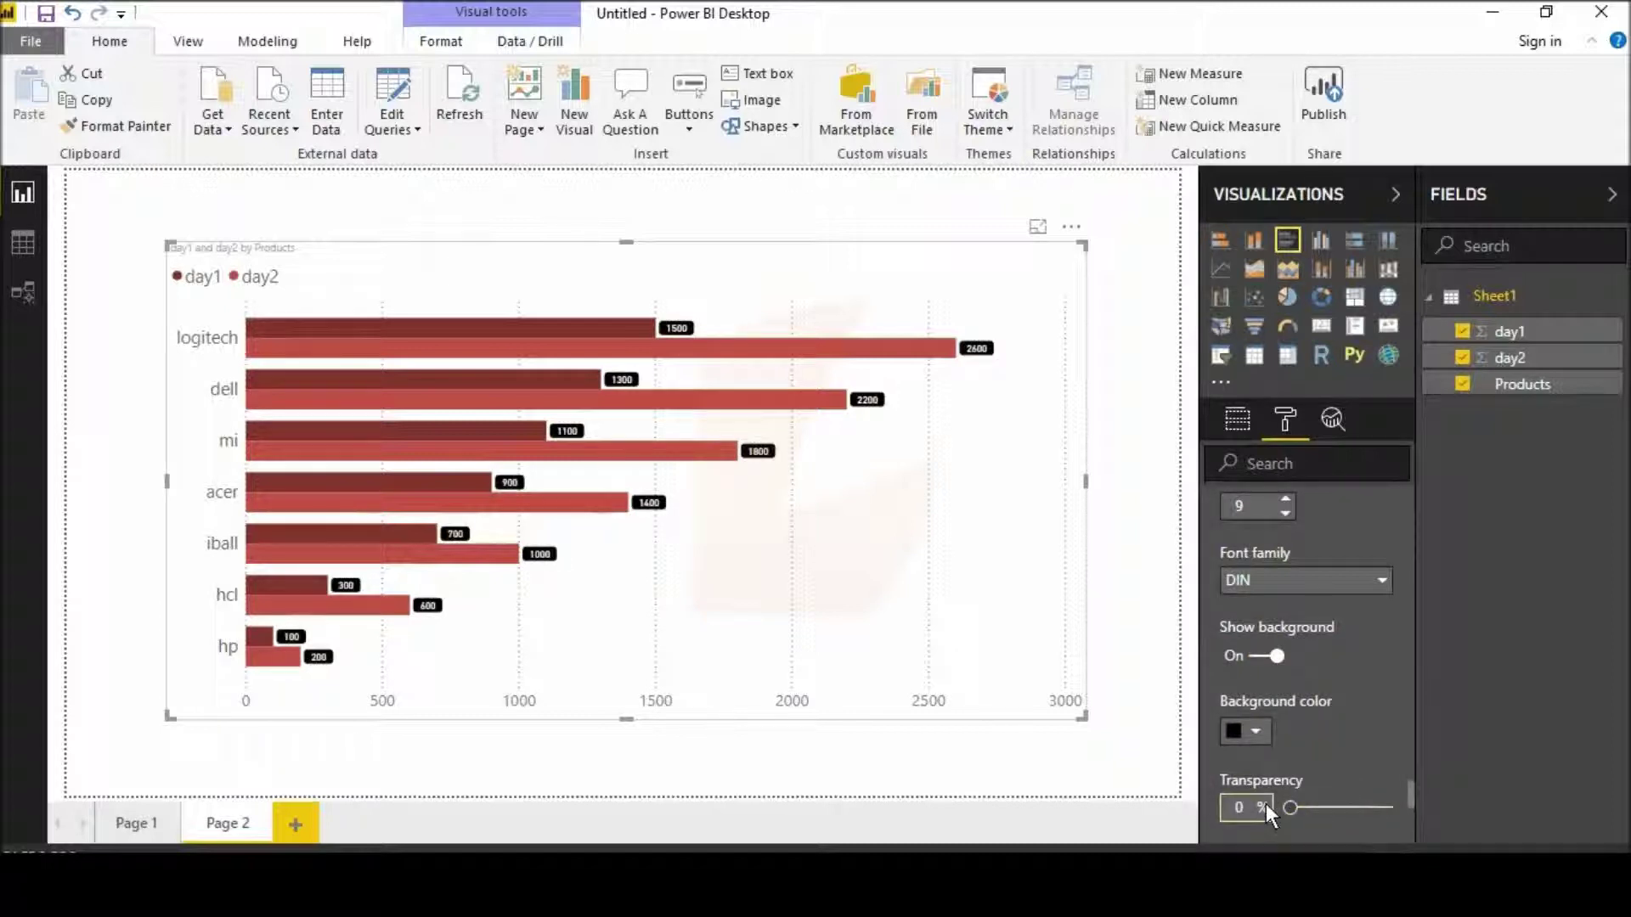
click(1266, 729)
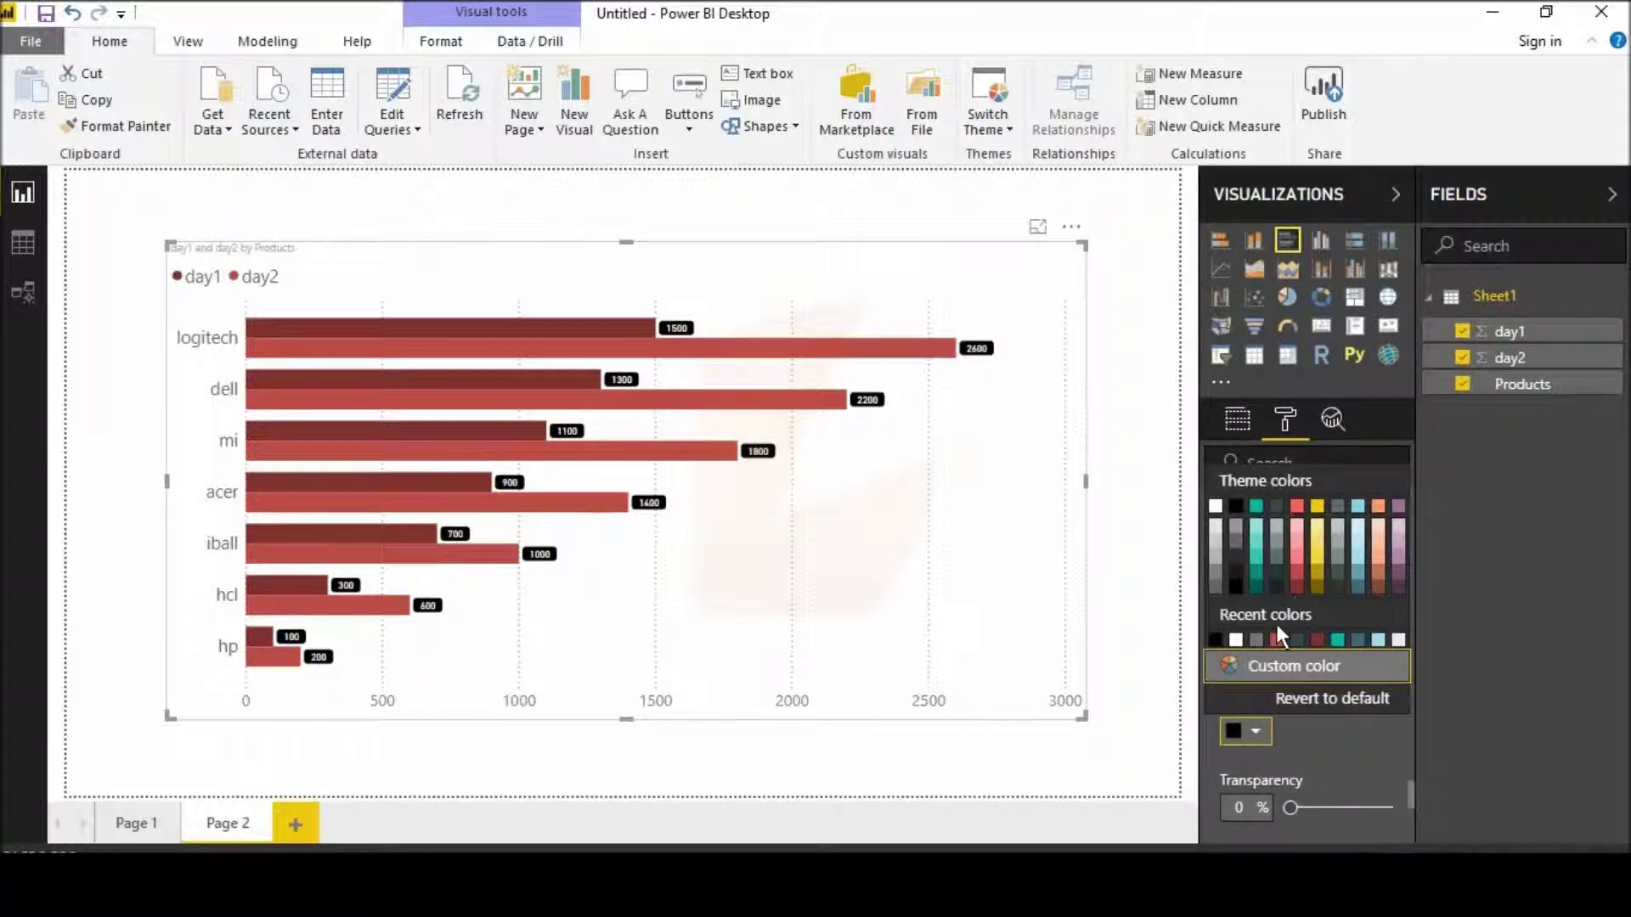
click(1376, 586)
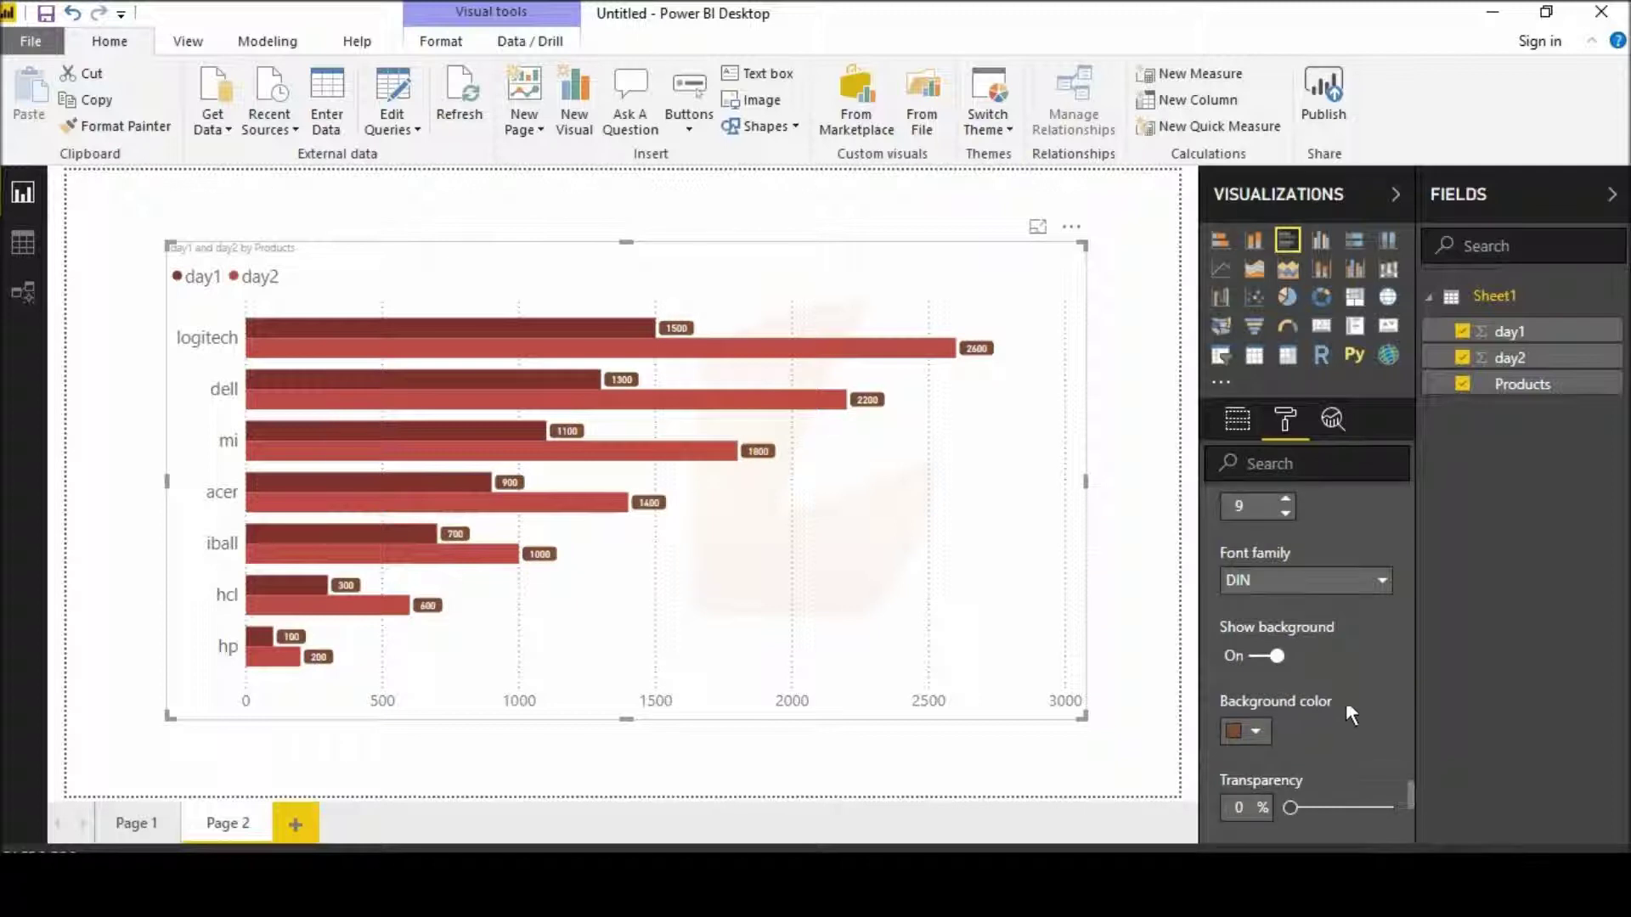
Step: Enlarge the text of the bar chart's data labels by a few points
scroll(1313, 751, up, 5)
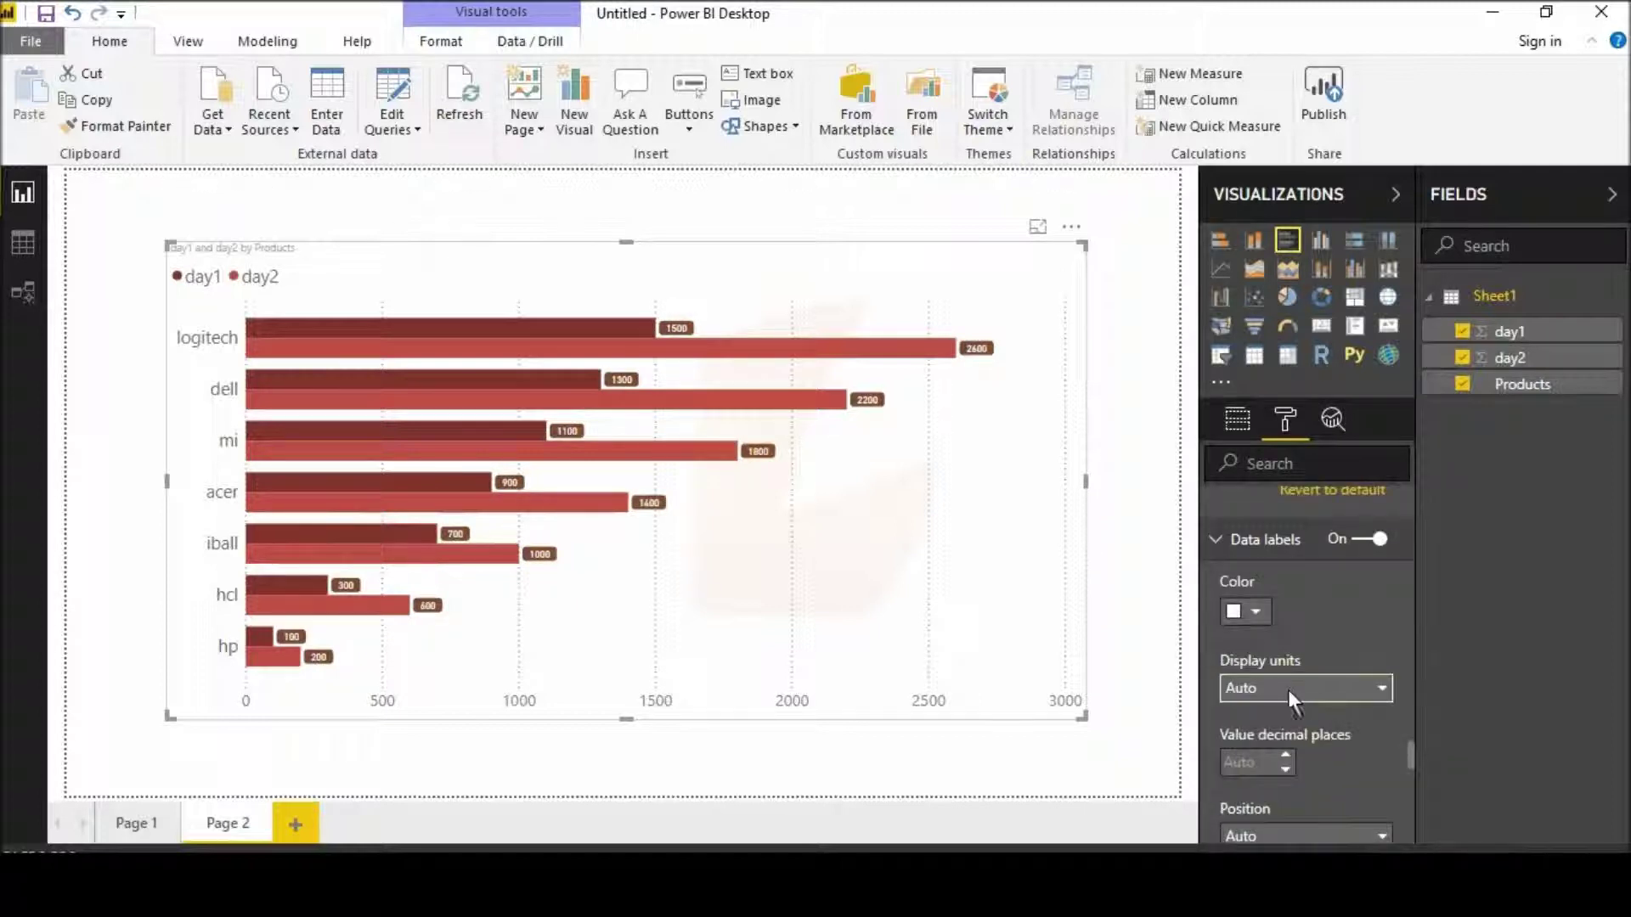
scroll(1286, 691, down, 3)
click(1285, 738)
click(1285, 738)
click(1285, 738)
click(1285, 738)
click(1285, 738)
click(1285, 753)
click(1285, 753)
Step: Give the bar chart's title a white font color and a dark red background
scroll(1289, 679, down, 2)
scroll(1288, 688, down, 4)
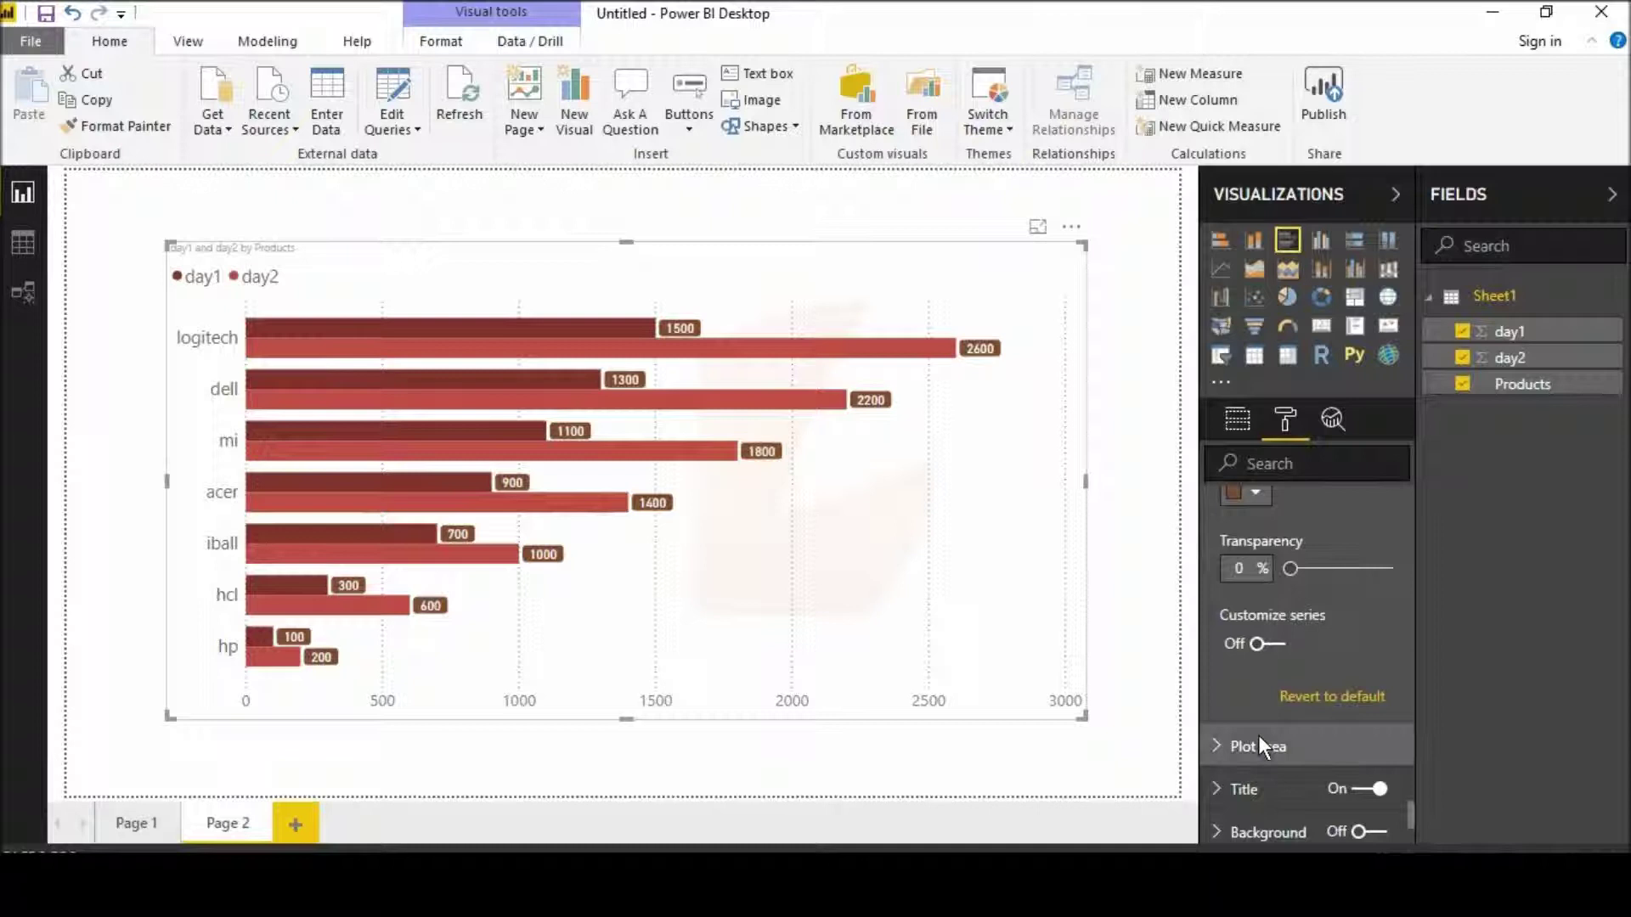
click(1260, 735)
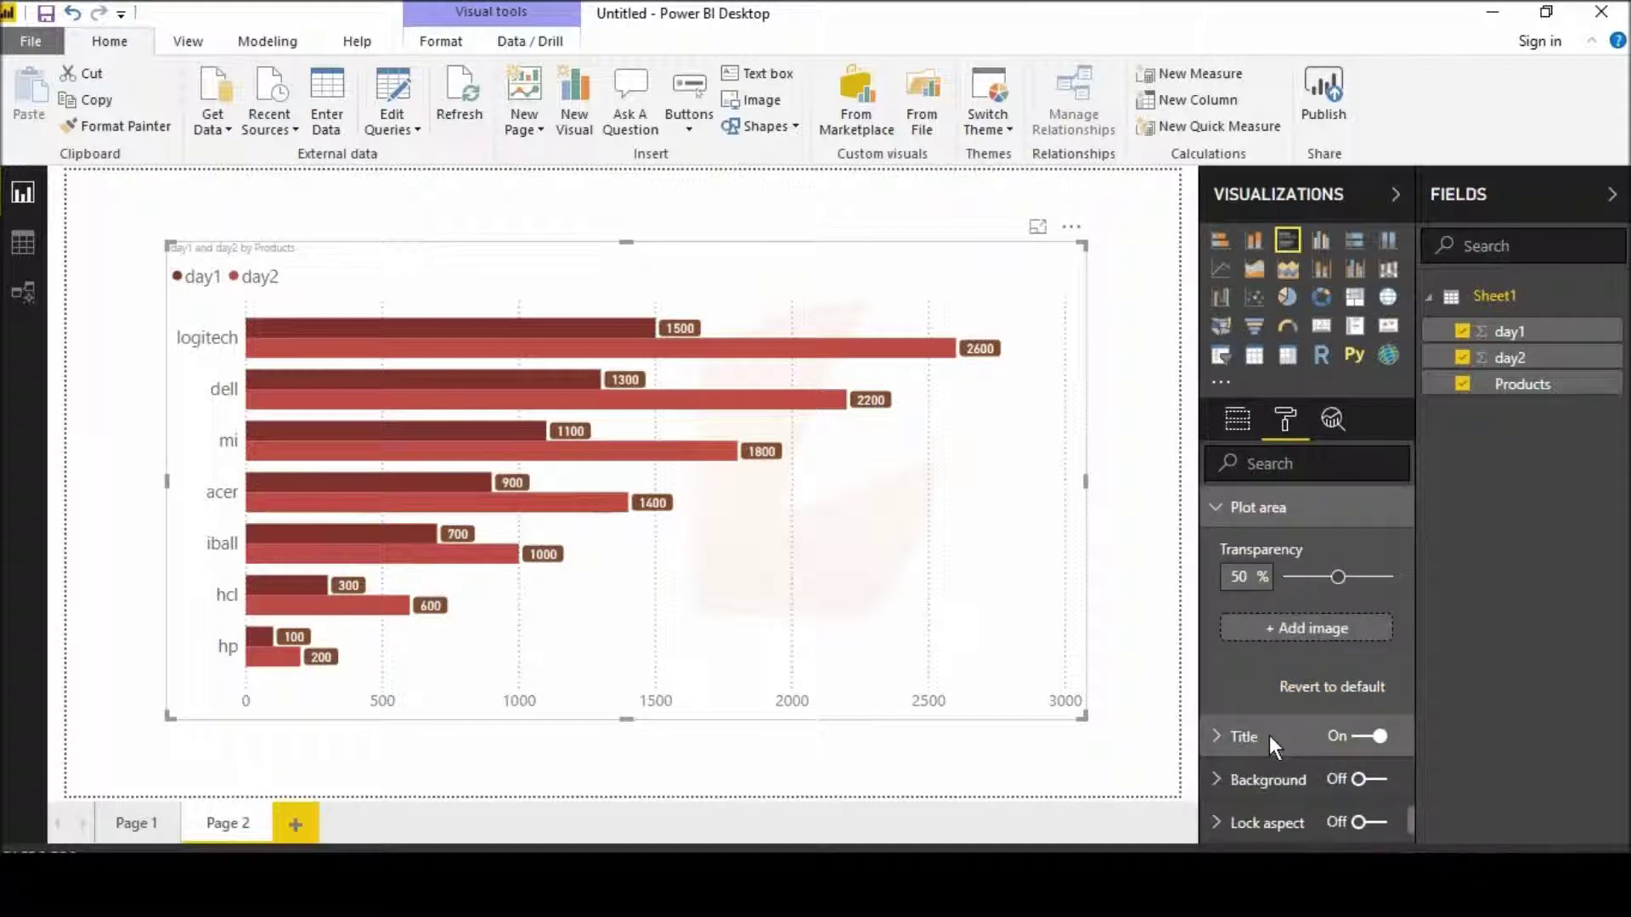
click(1269, 735)
scroll(1277, 718, down, 3)
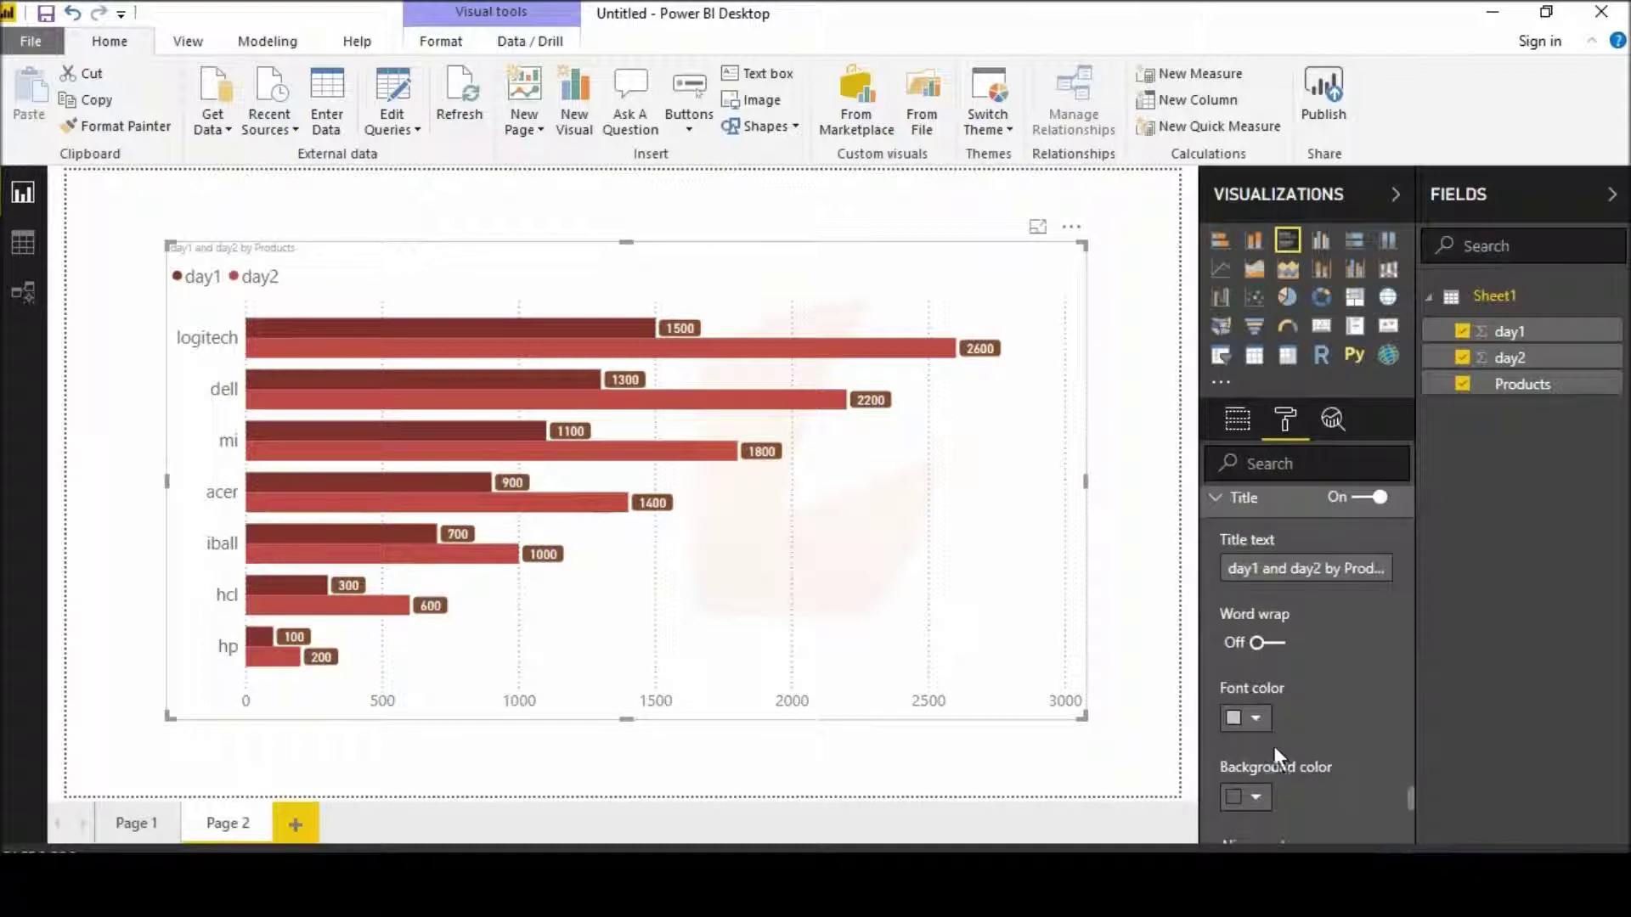
click(1254, 719)
scroll(1264, 569, down, 3)
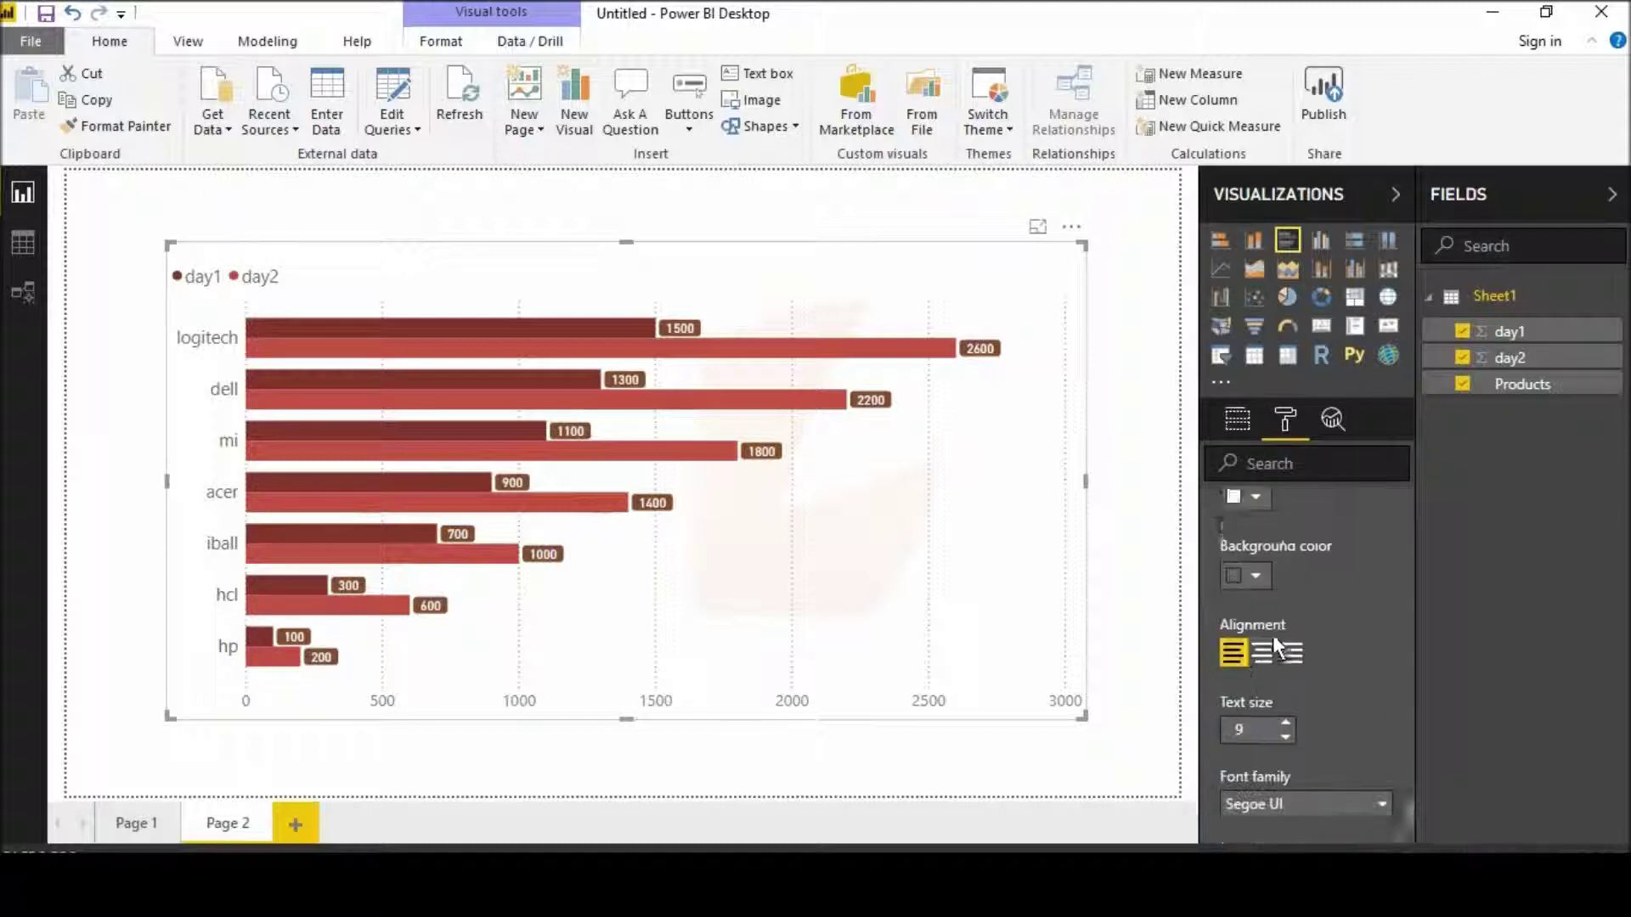
click(1255, 558)
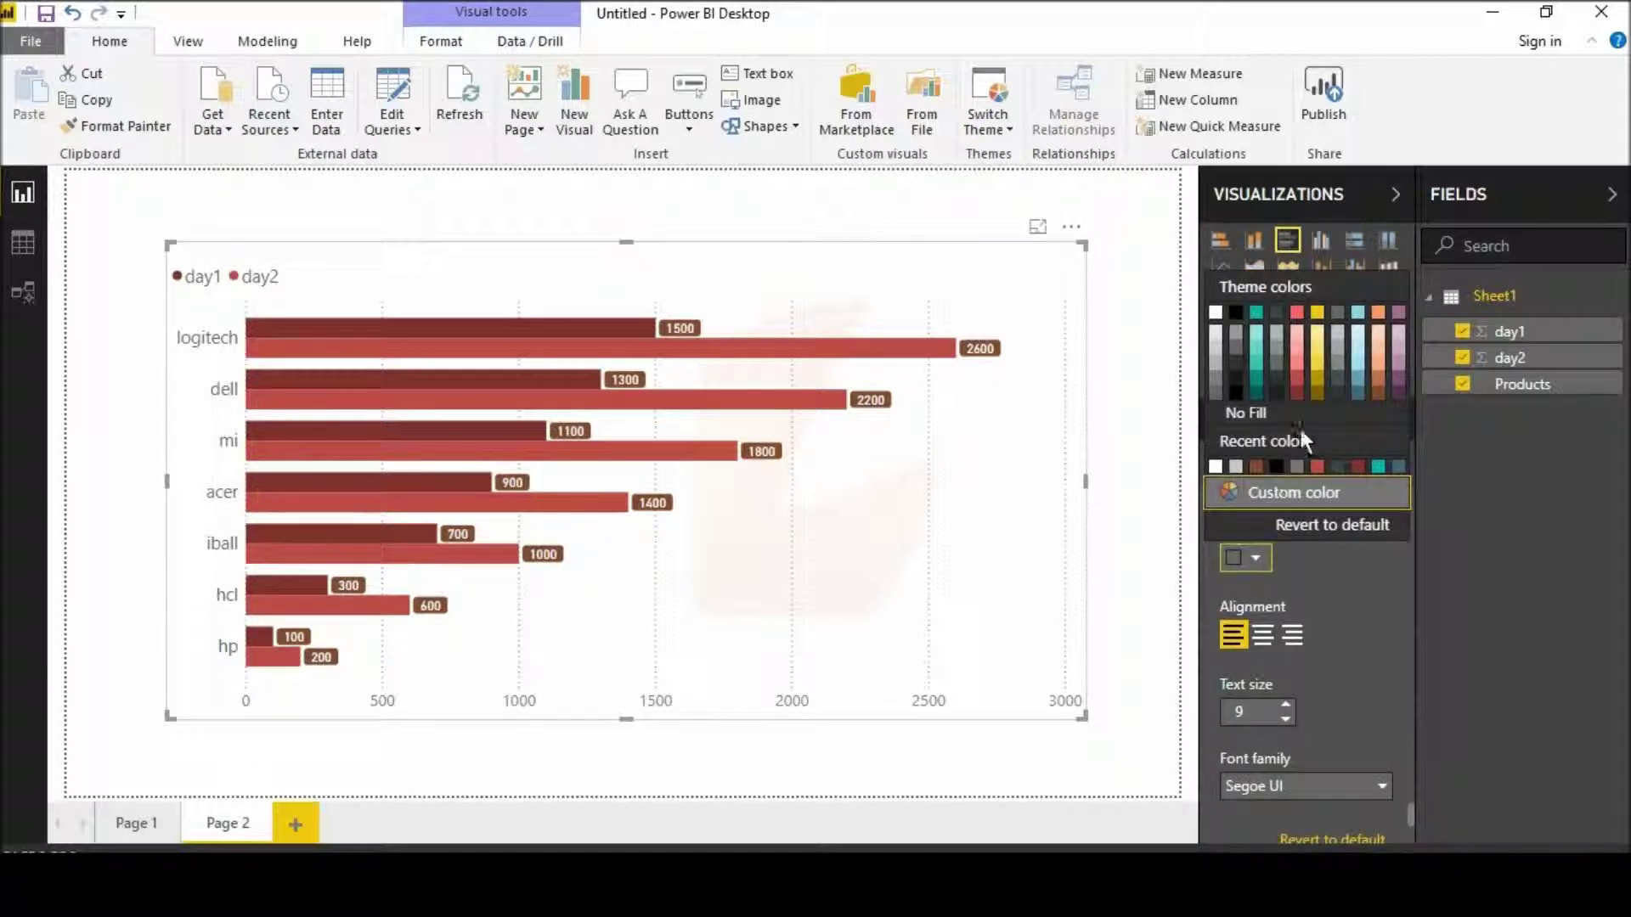
click(1296, 399)
scroll(1272, 618, down, 2)
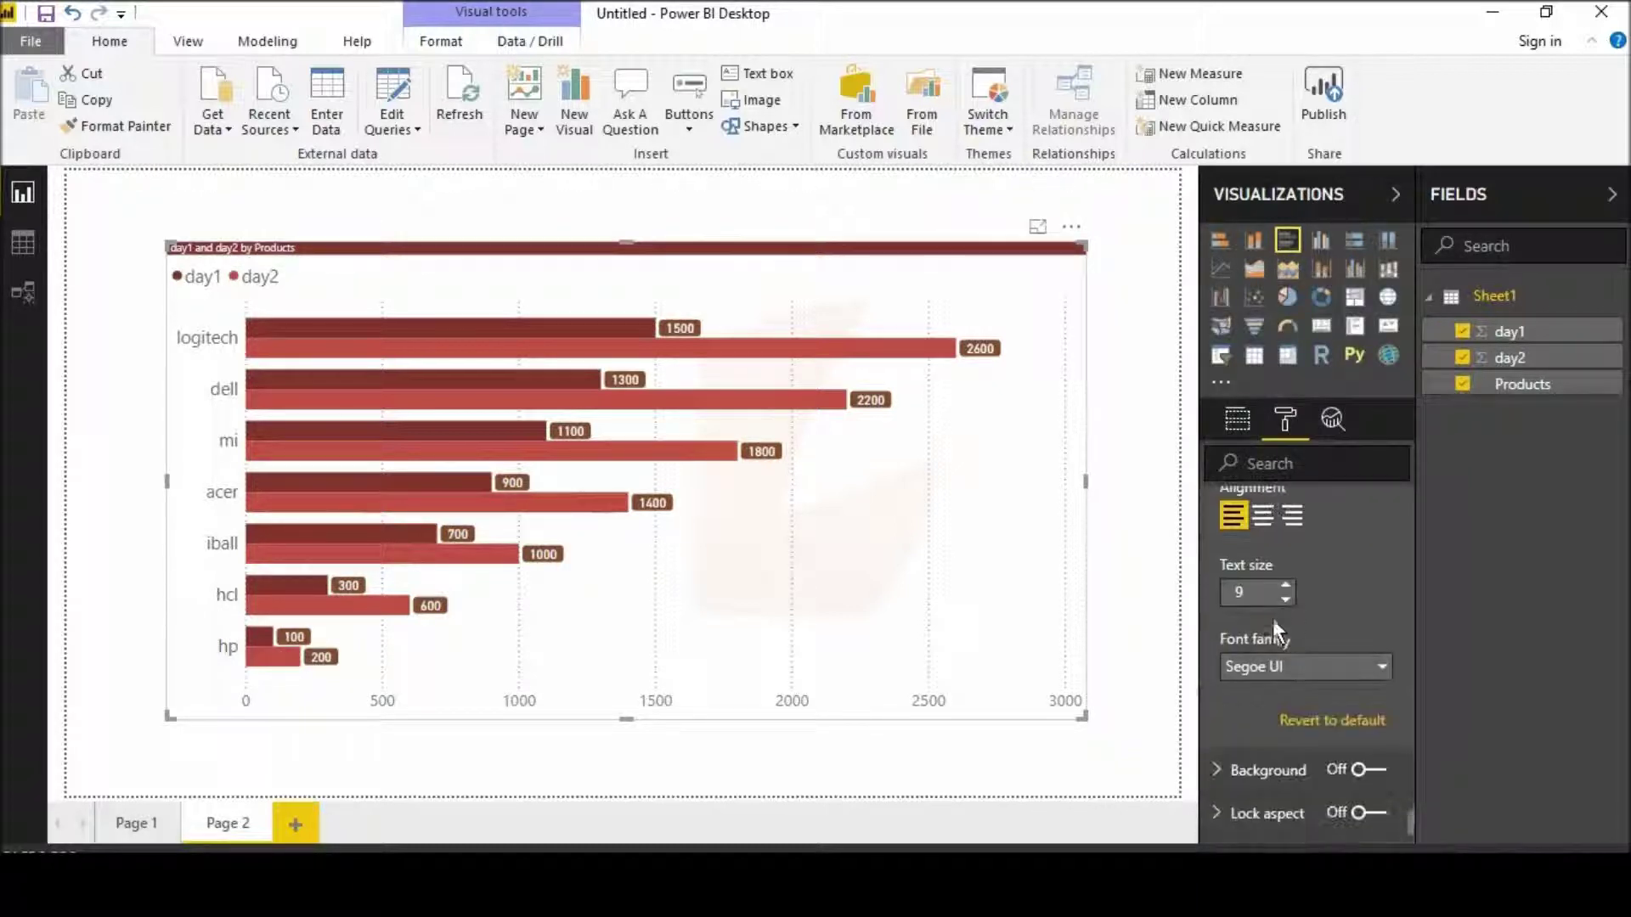
Step: Center the chart title and enlarge its text to slightly above size 17
click(1263, 515)
click(1286, 586)
click(1285, 586)
click(1286, 586)
click(1286, 586)
click(1286, 586)
click(1286, 586)
click(1286, 586)
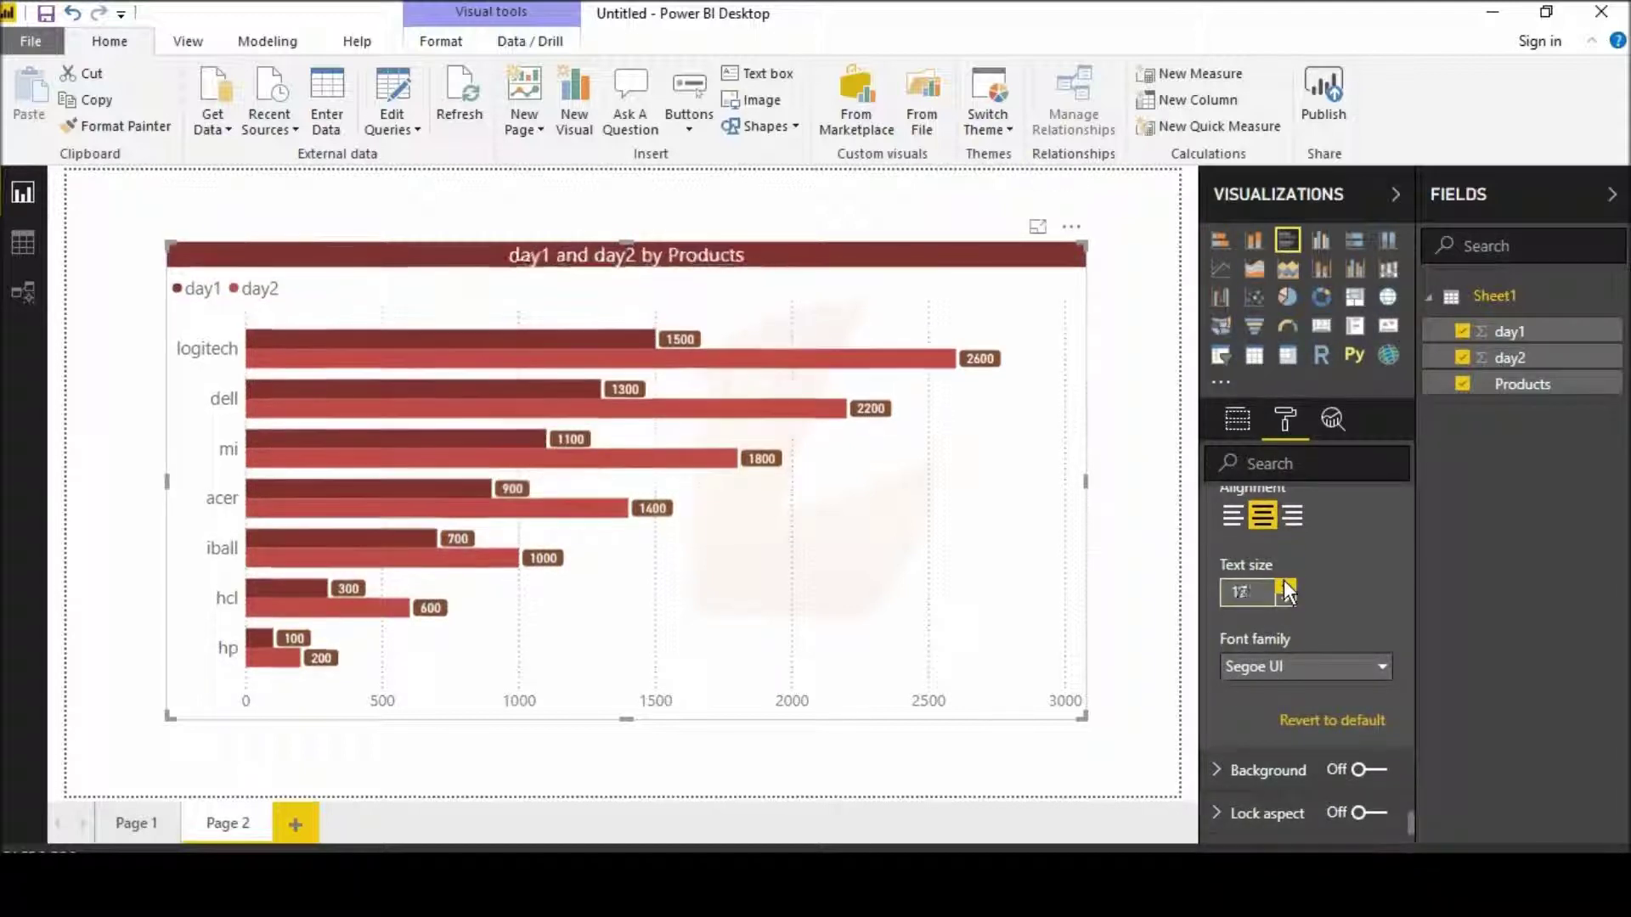
click(1286, 586)
click(1286, 586)
Step: Turn on the chart background, color it light red and set its transparency to about 53%
scroll(1281, 596, down, 3)
click(1281, 647)
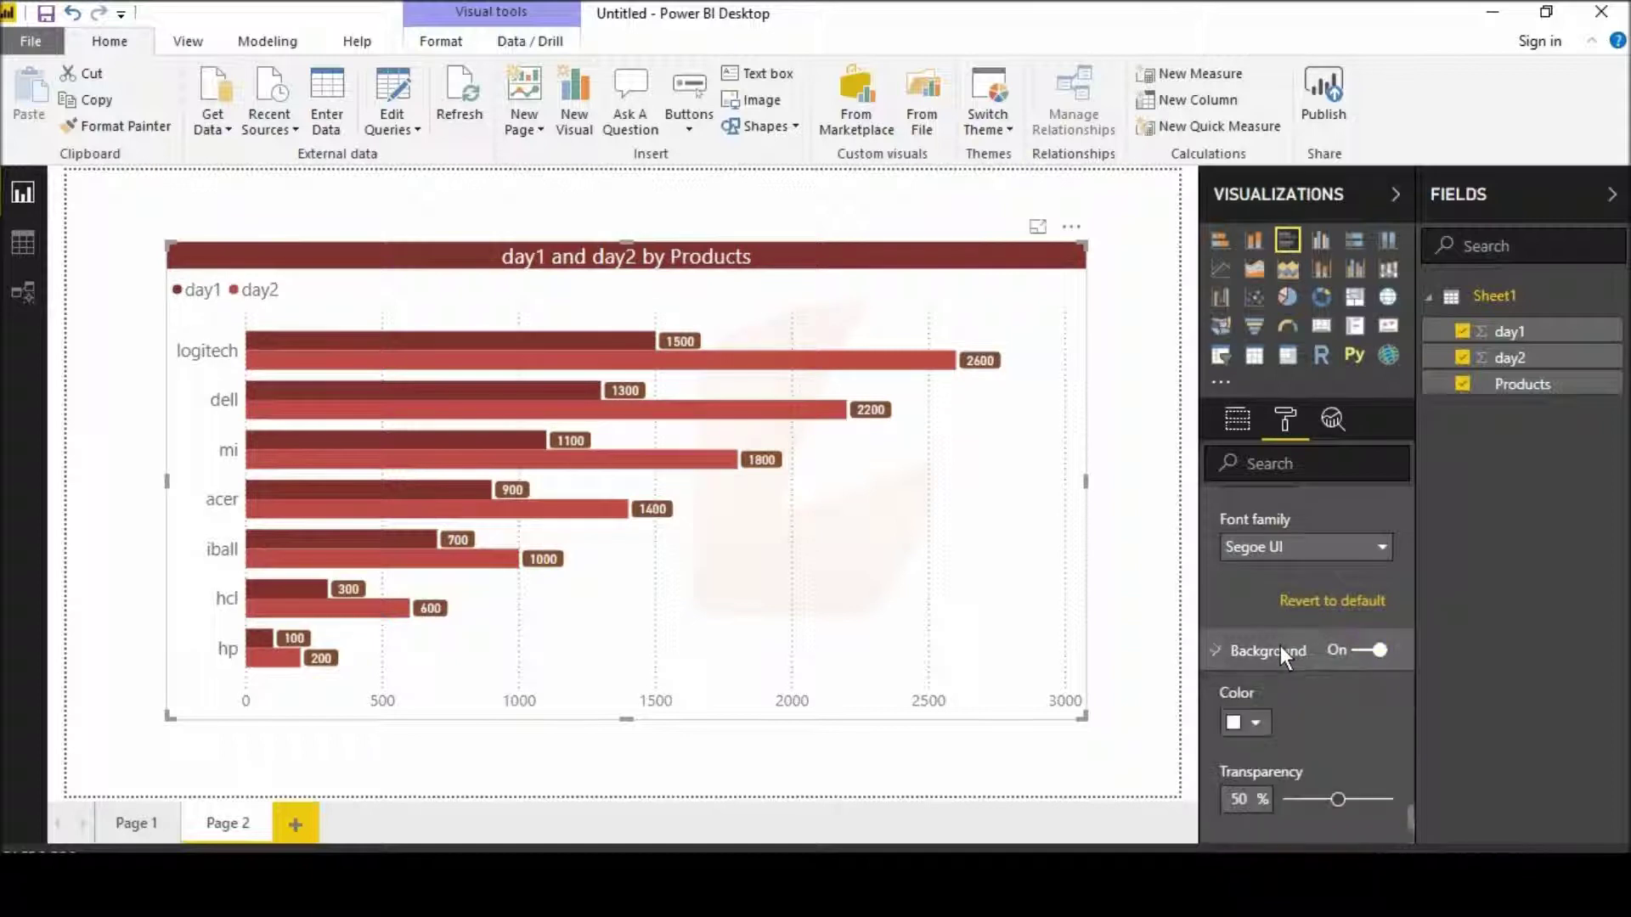
scroll(1274, 628, down, 2)
click(1255, 606)
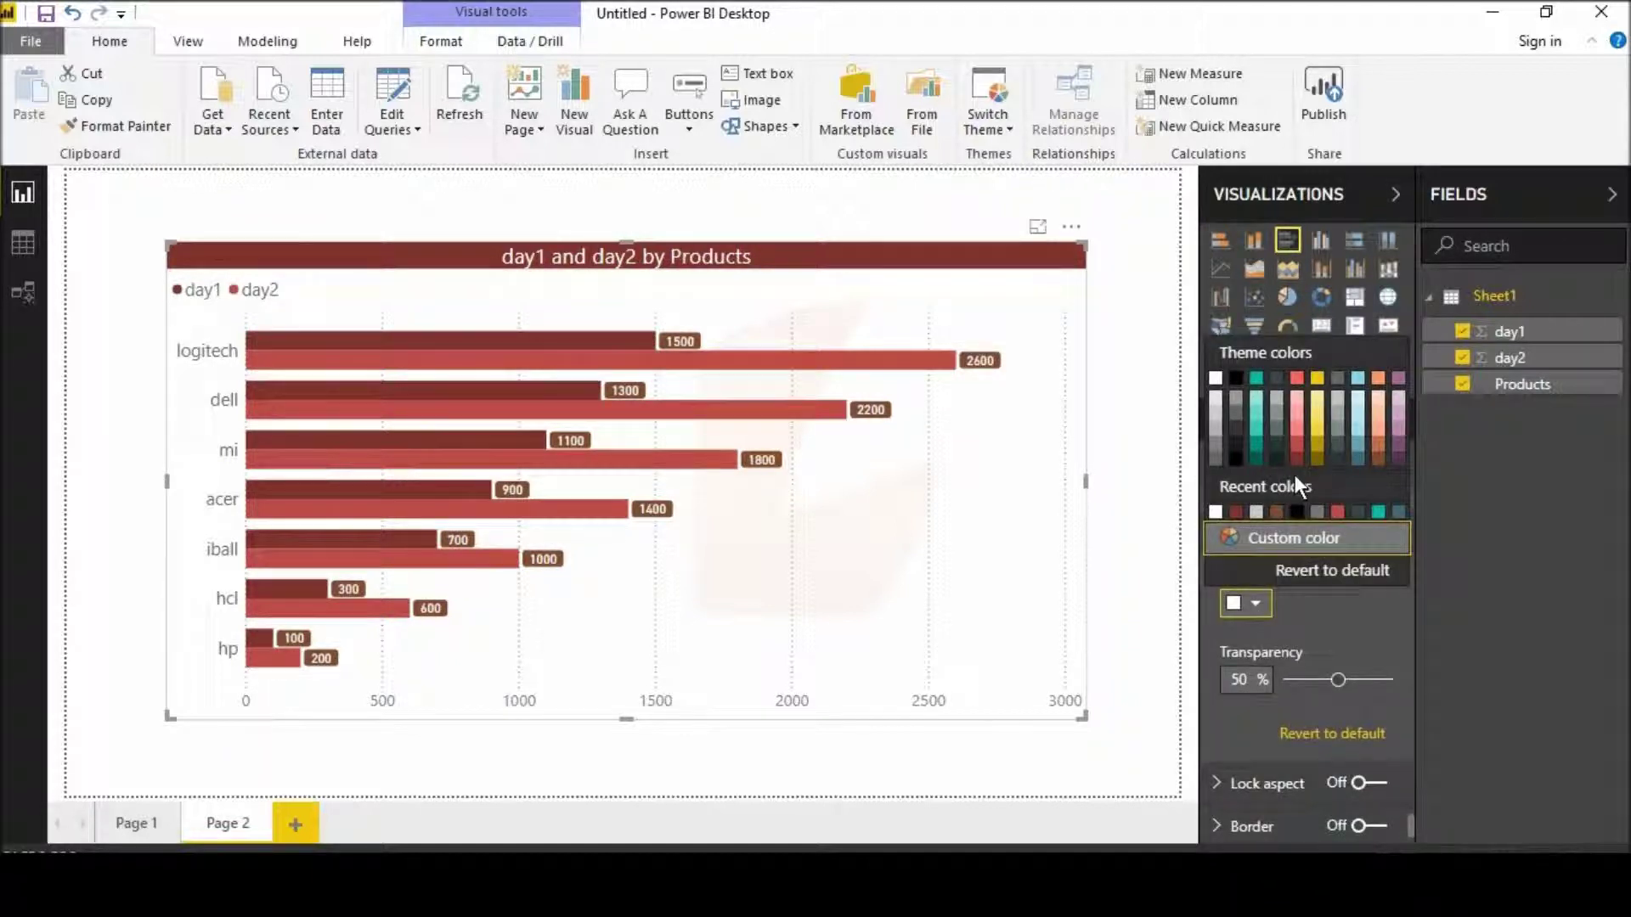
click(1297, 420)
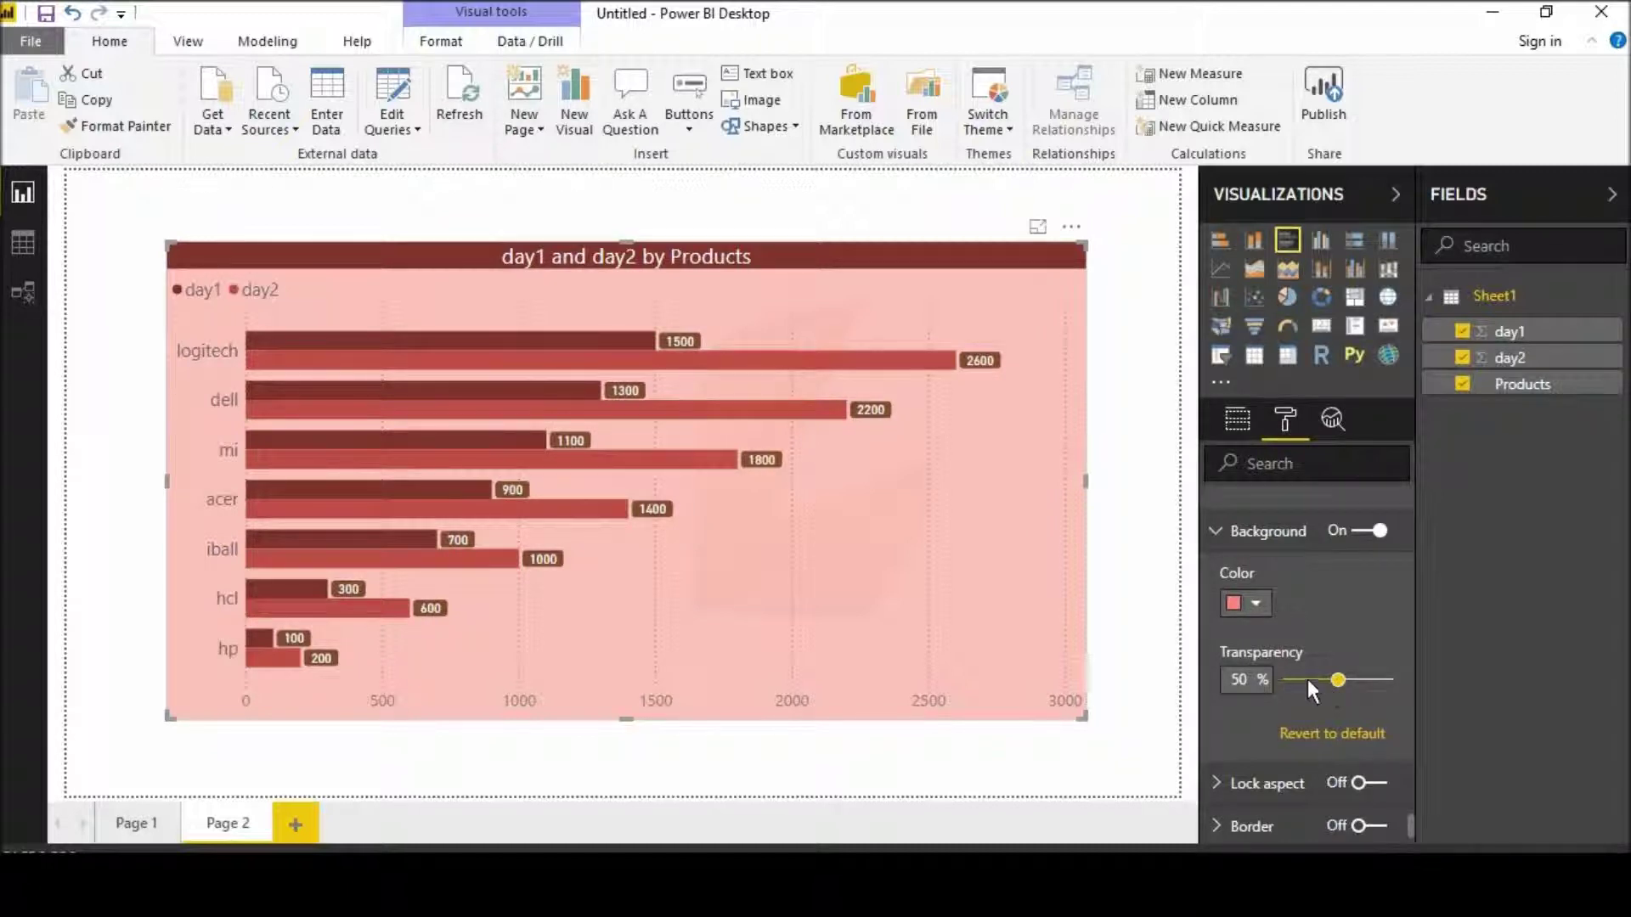
mouse_move(1336, 678)
mouse_down()
mouse_move(1294, 681)
mouse_move(1342, 675)
mouse_up()
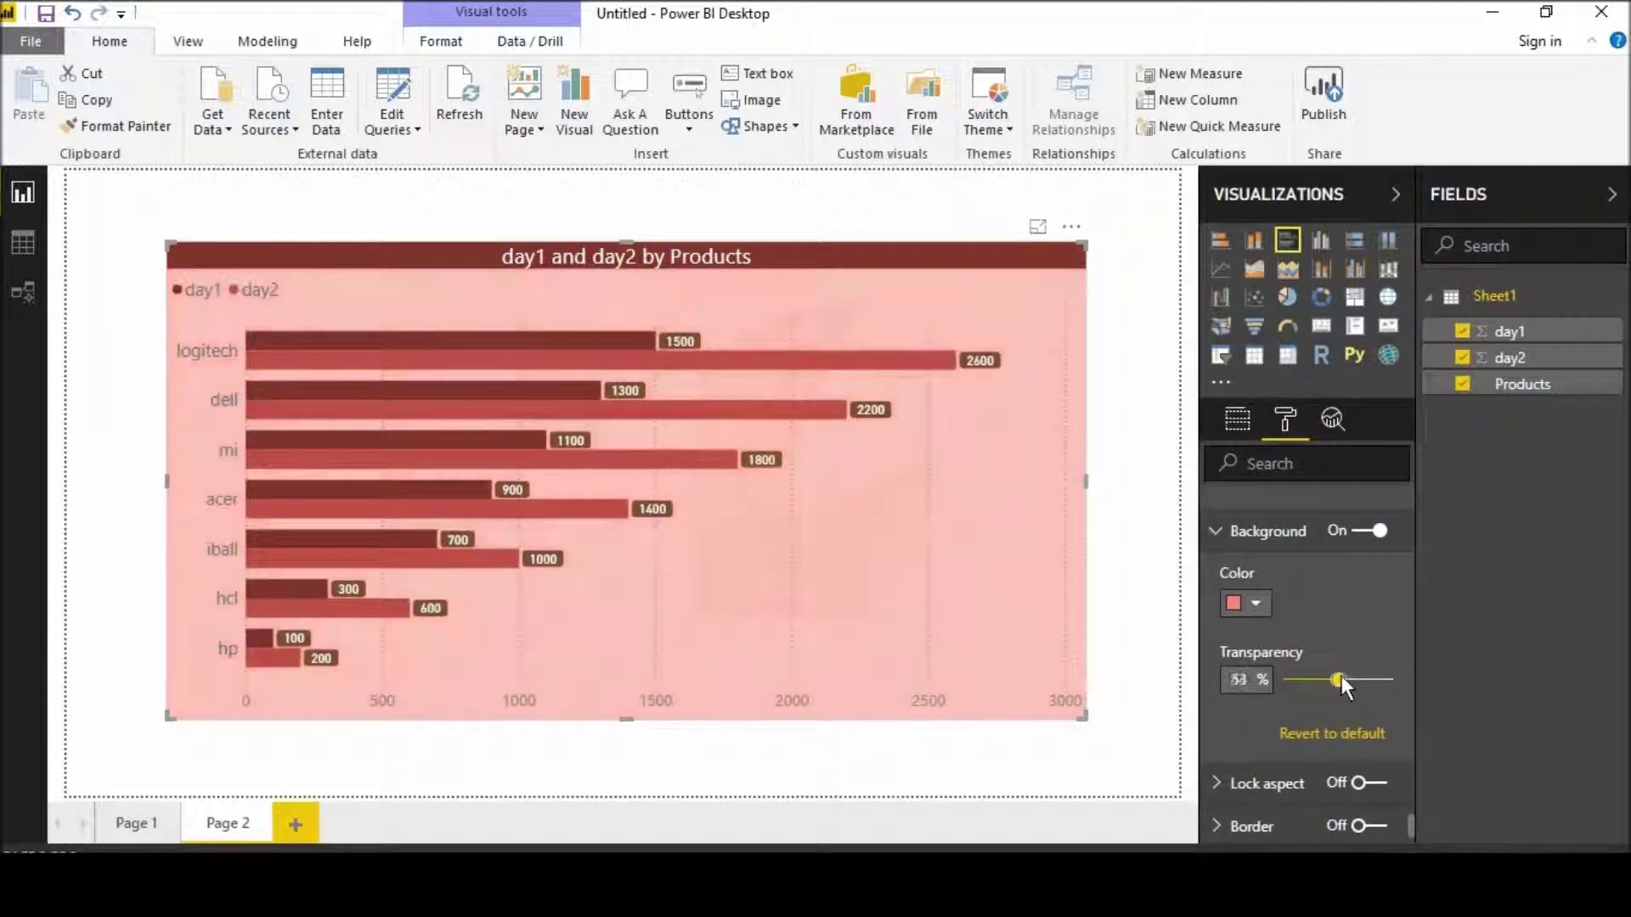